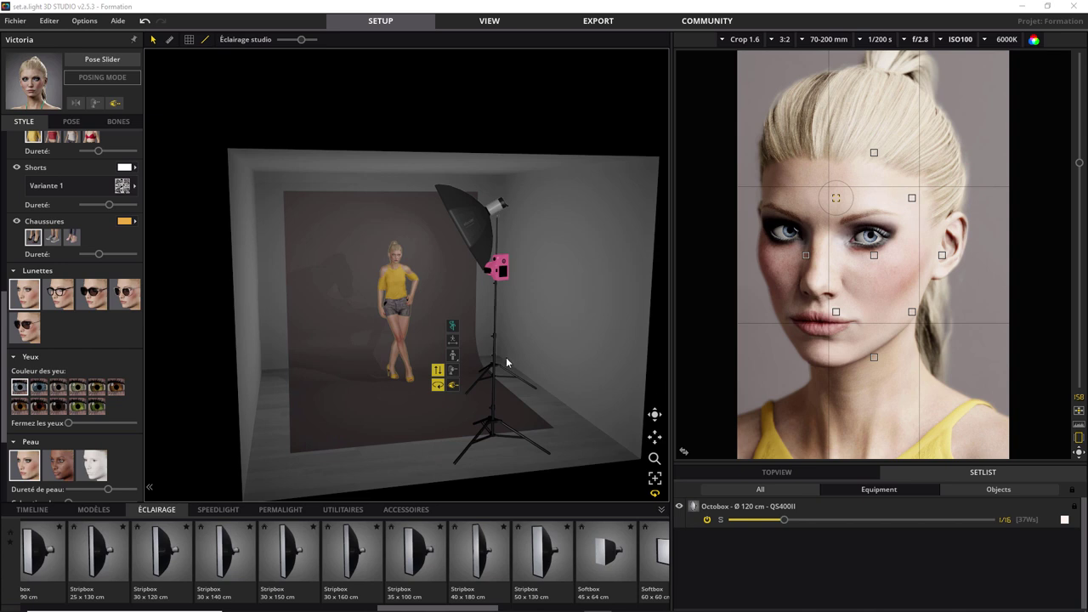
# Step: Check the camera settings, then shift Victoria slightly across the floor
pyautogui.click(494, 439)
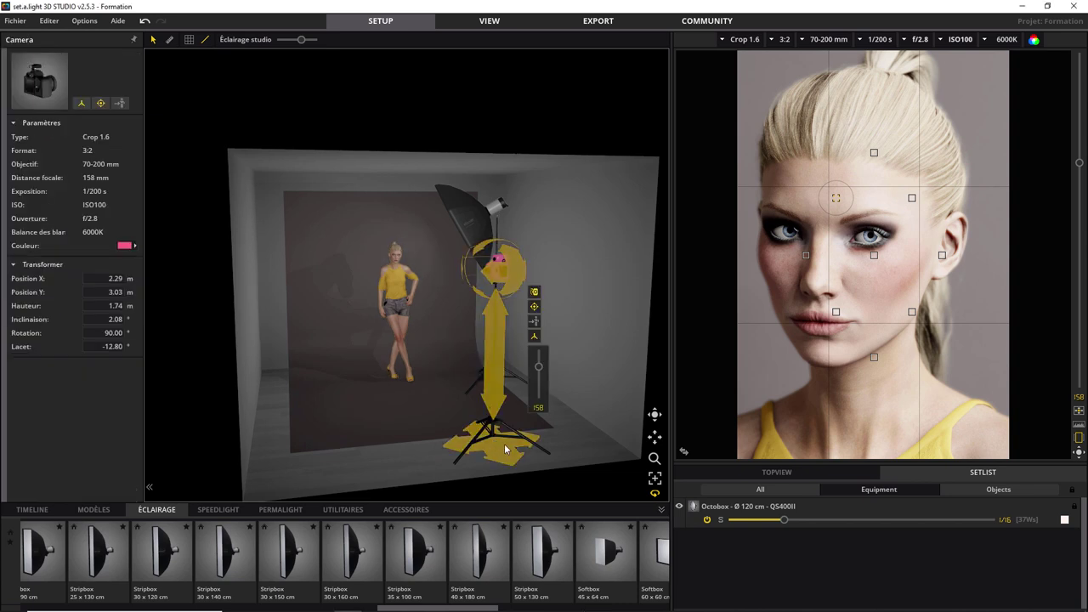
pyautogui.click(401, 342)
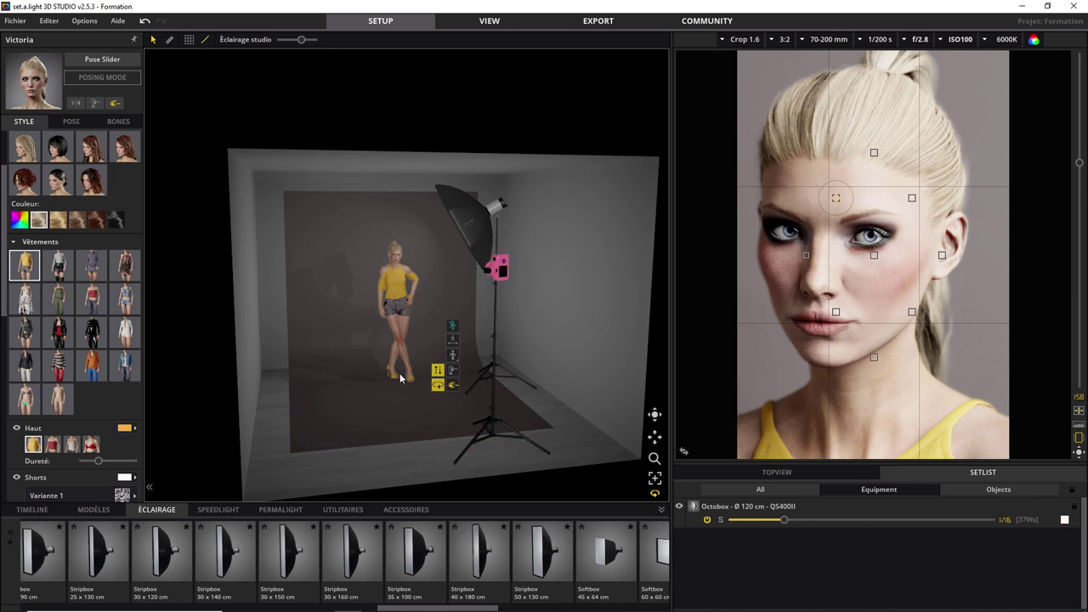
pyautogui.moveTo(401, 378)
pyautogui.mouseDown()
pyautogui.moveTo(409, 392)
pyautogui.moveTo(402, 375)
pyautogui.mouseUp()
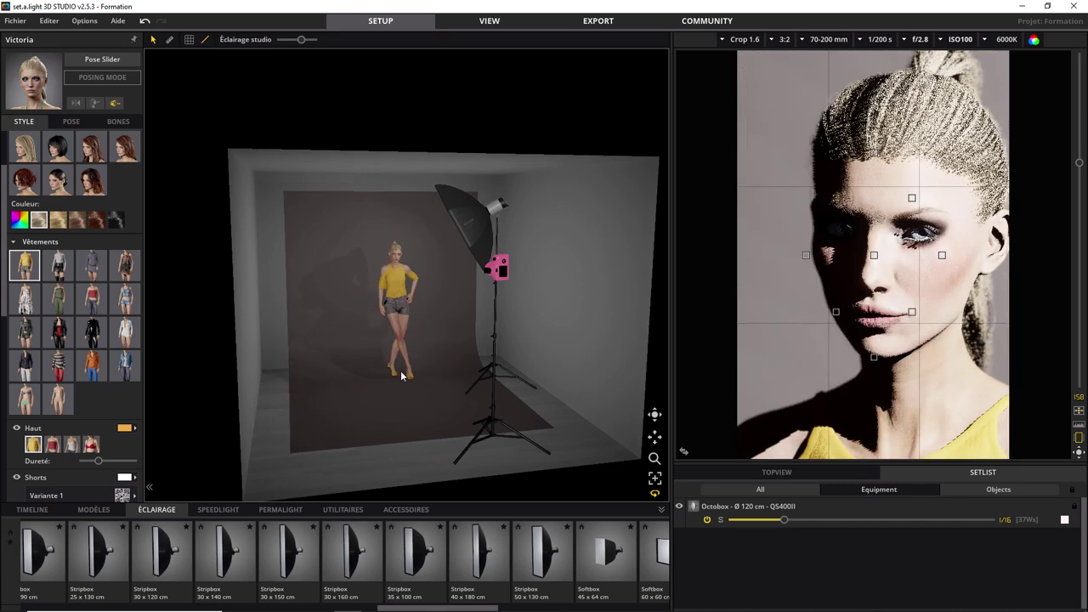
# Step: Turn Victoria in place, testing several angles of her face toward the camera
pyautogui.click(401, 376)
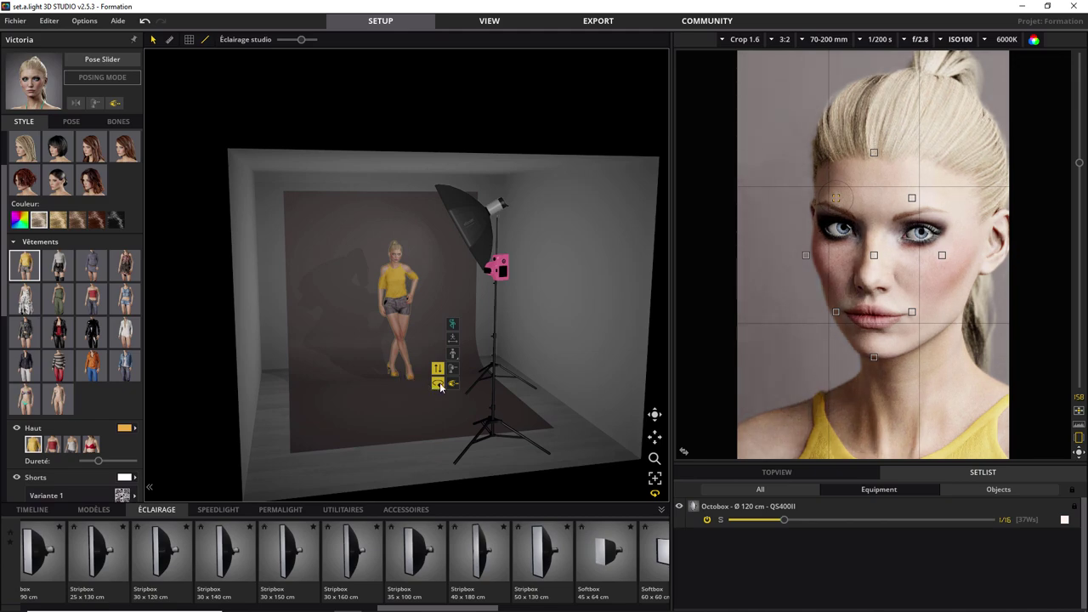
pyautogui.moveTo(440, 388)
pyautogui.mouseDown()
pyautogui.moveTo(472, 394)
pyautogui.moveTo(447, 389)
pyautogui.mouseUp()
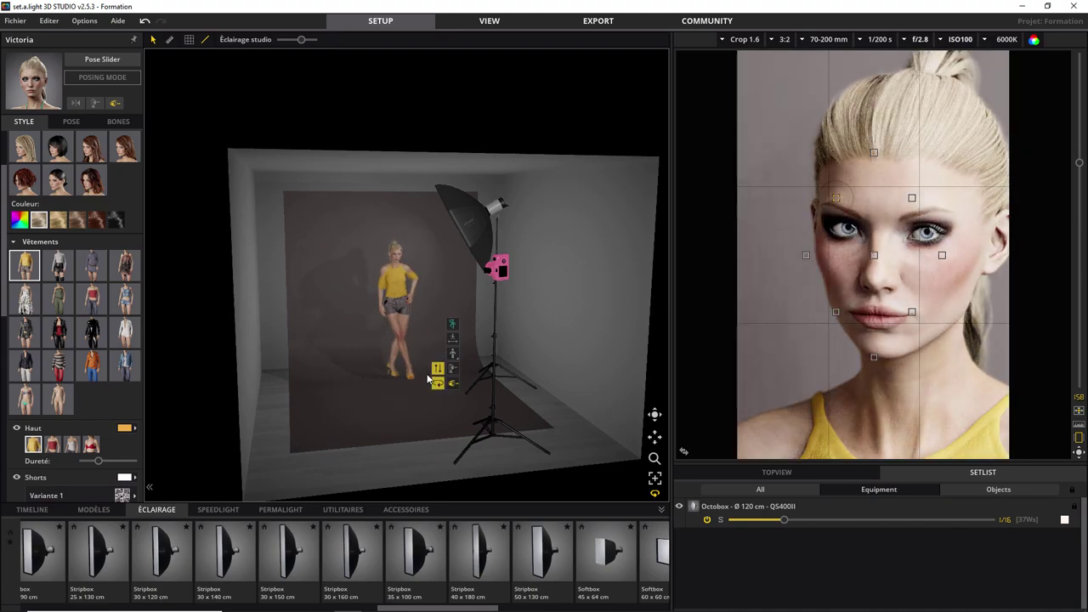
pyautogui.moveTo(438, 373)
pyautogui.mouseDown()
pyautogui.moveTo(434, 353)
pyautogui.moveTo(435, 394)
pyautogui.mouseUp()
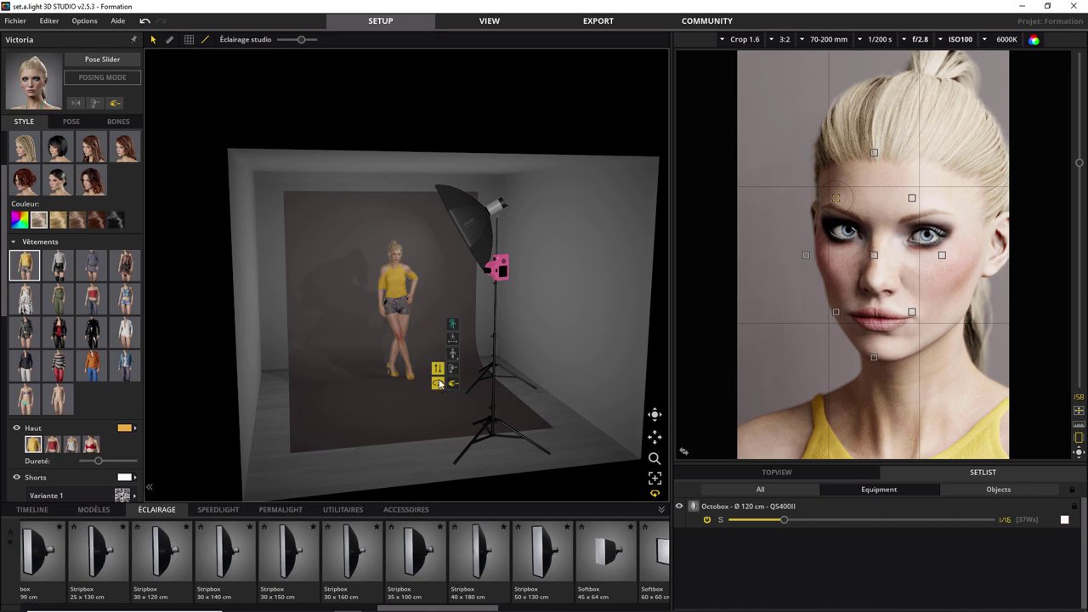
pyautogui.moveTo(437, 374)
pyautogui.mouseDown()
pyautogui.moveTo(439, 347)
pyautogui.moveTo(445, 394)
pyautogui.mouseUp()
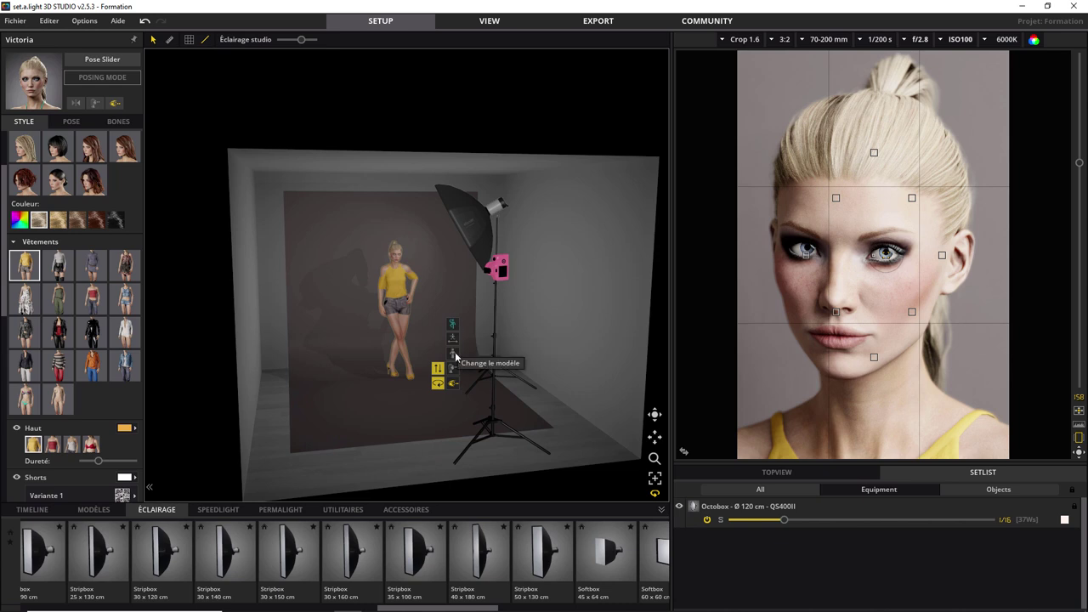
pyautogui.click(453, 353)
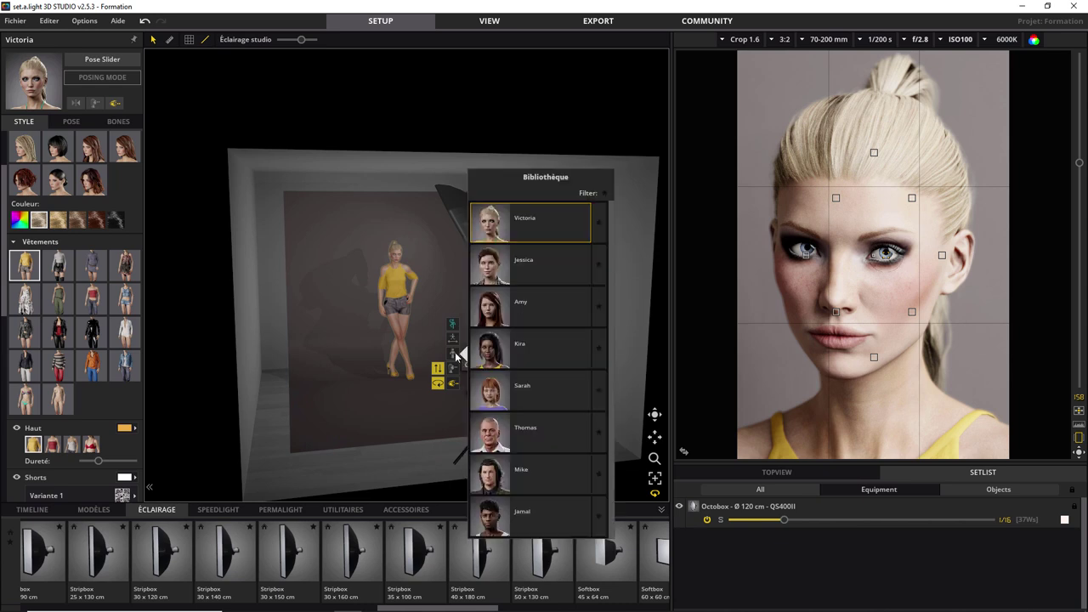
pyautogui.click(540, 303)
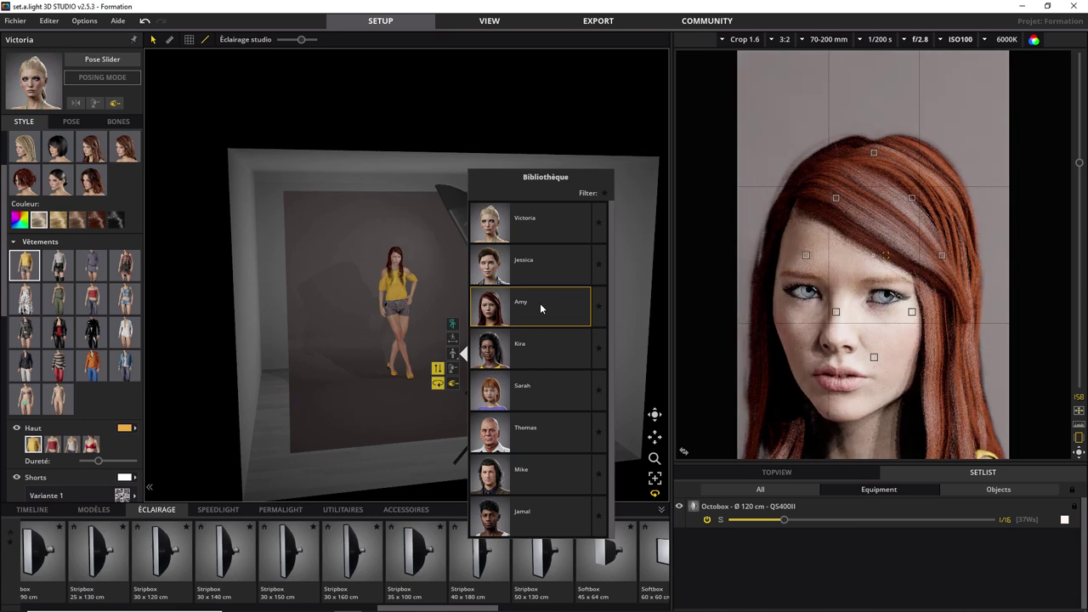
pyautogui.click(537, 341)
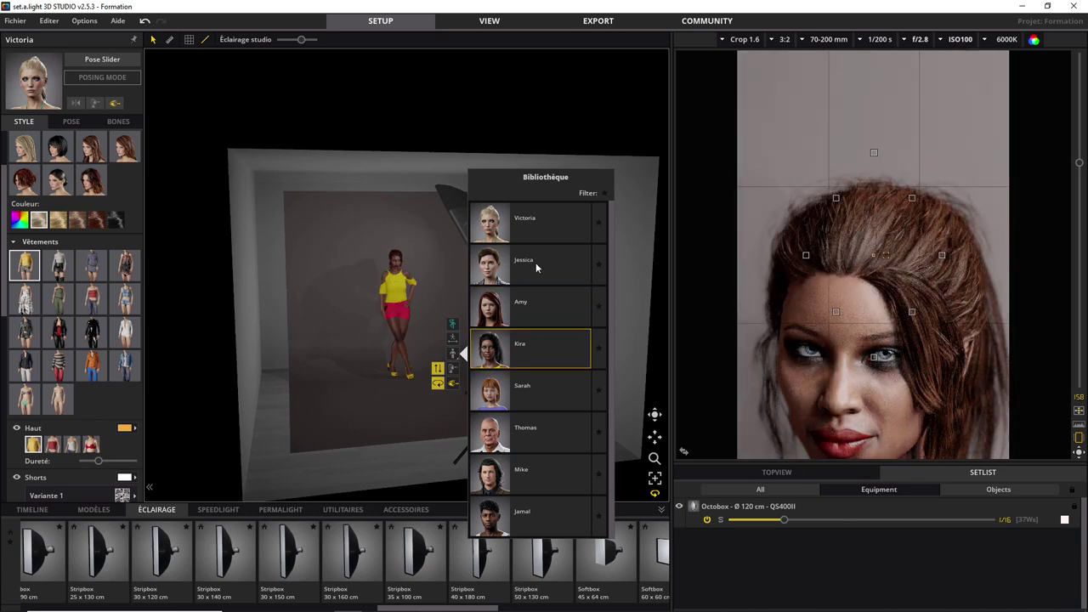
pyautogui.click(533, 261)
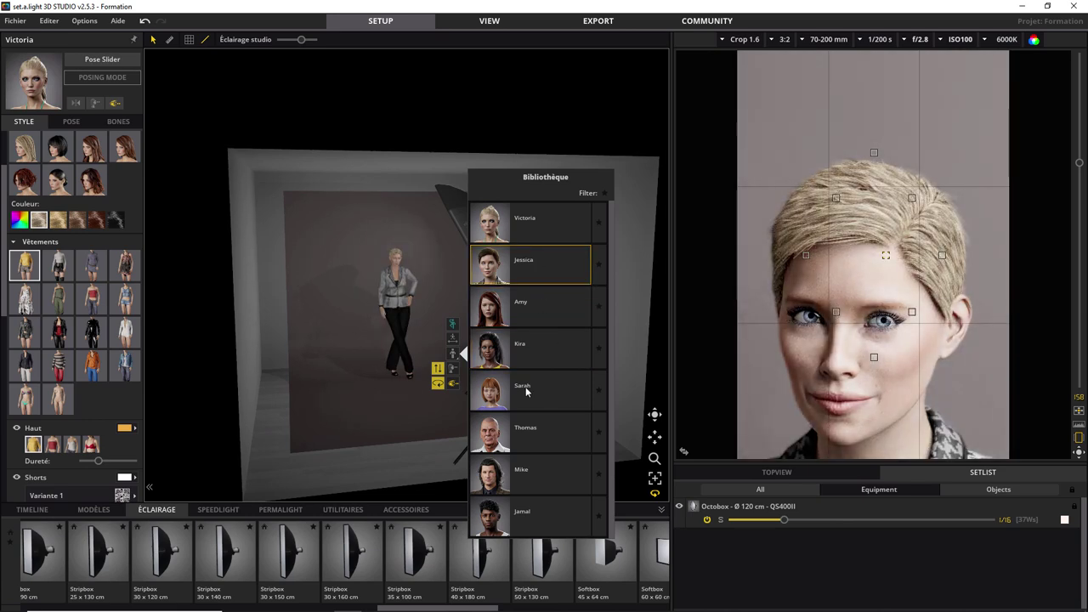
pyautogui.click(530, 223)
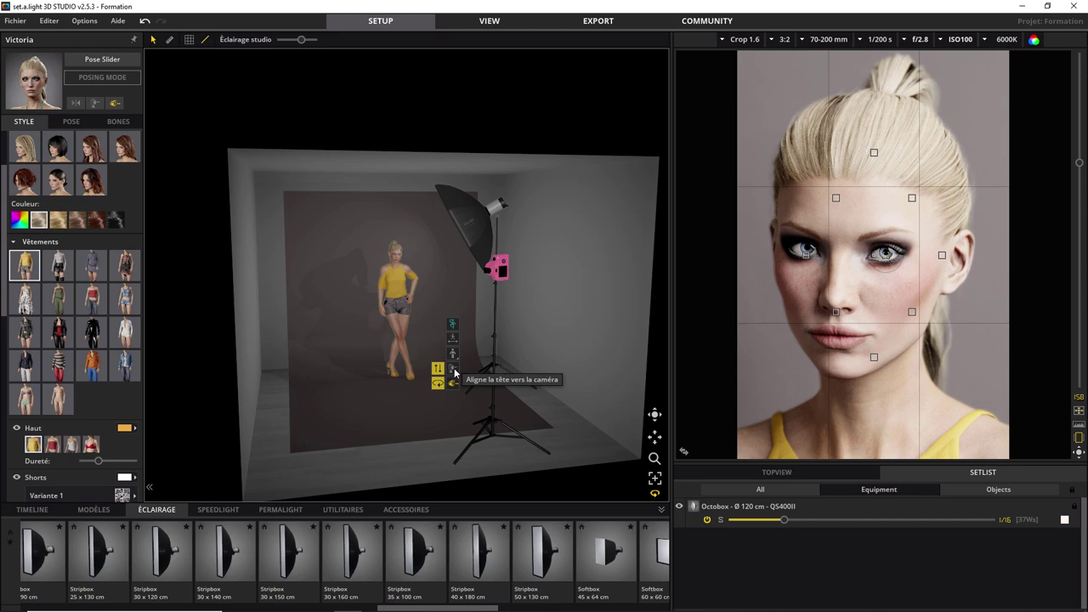
# Step: Aim Victoria's head at the camera, vary her head pose, then point her gaze at the lens
pyautogui.click(454, 372)
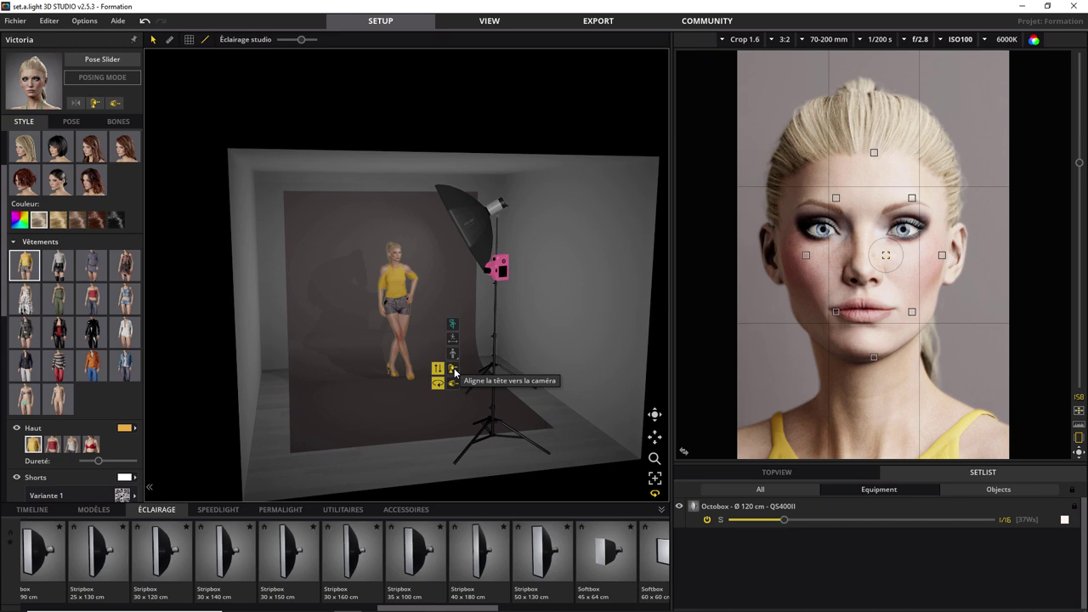
pyautogui.click(454, 371)
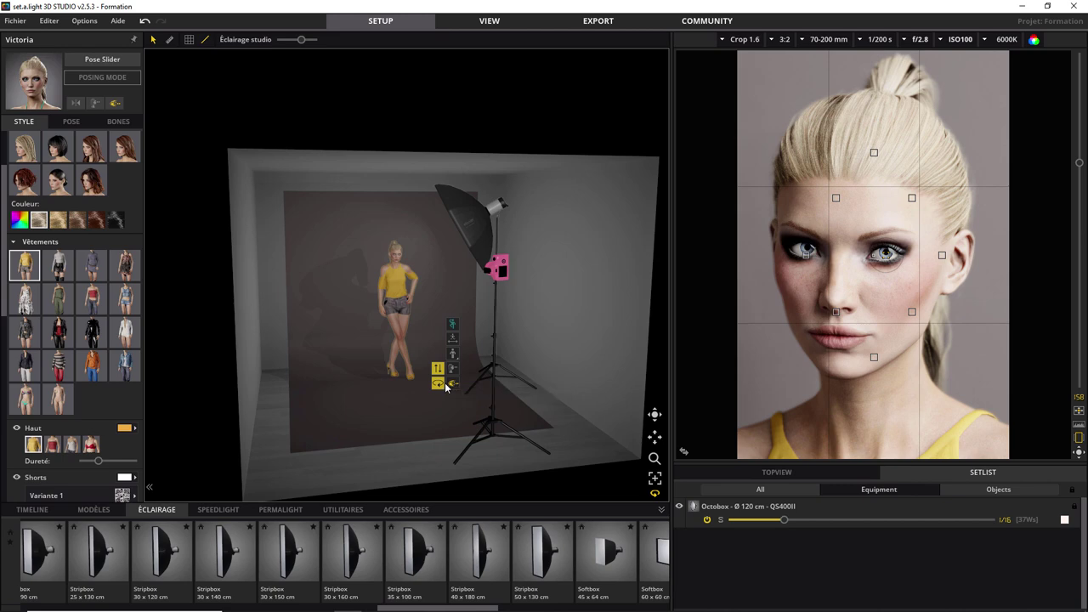
pyautogui.click(438, 383)
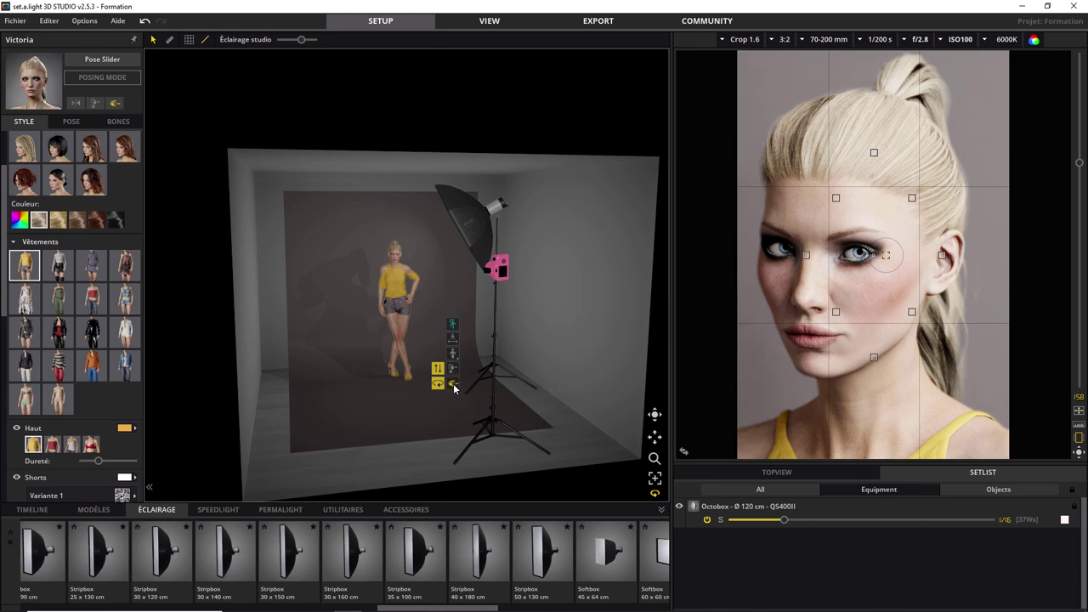
pyautogui.click(453, 386)
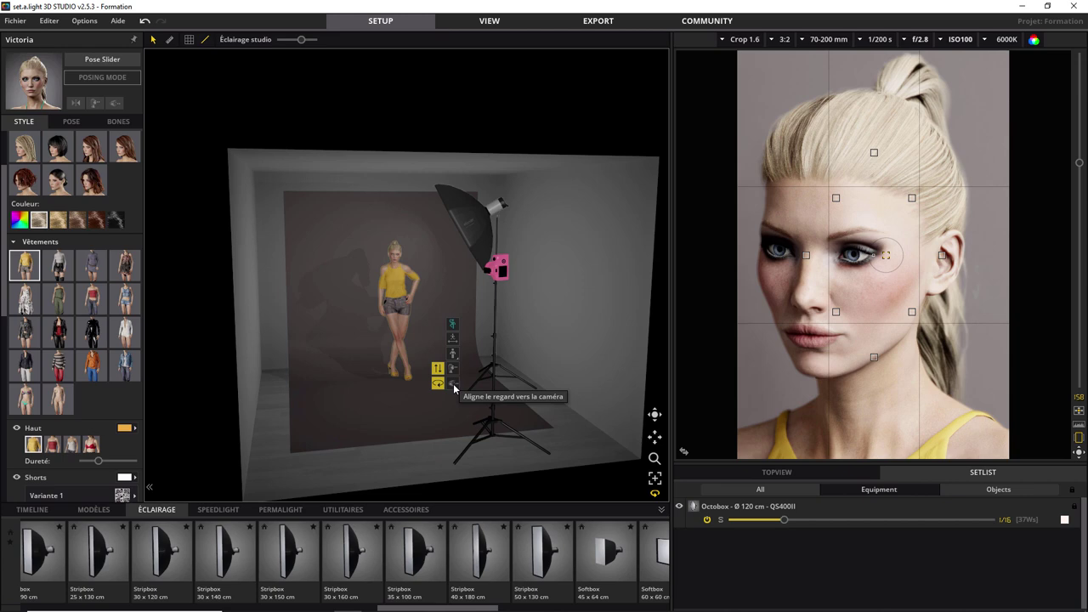
pyautogui.click(454, 385)
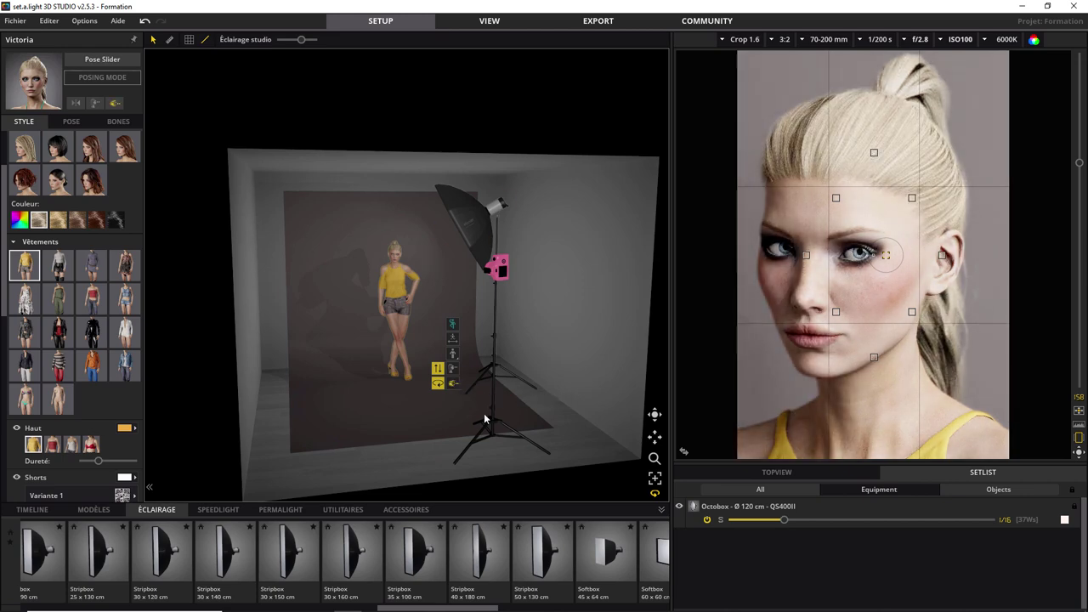
# Step: Fit the camera with the 17-50 mm lens near 28 mm, tilted to frame Victoria full length
pyautogui.click(501, 438)
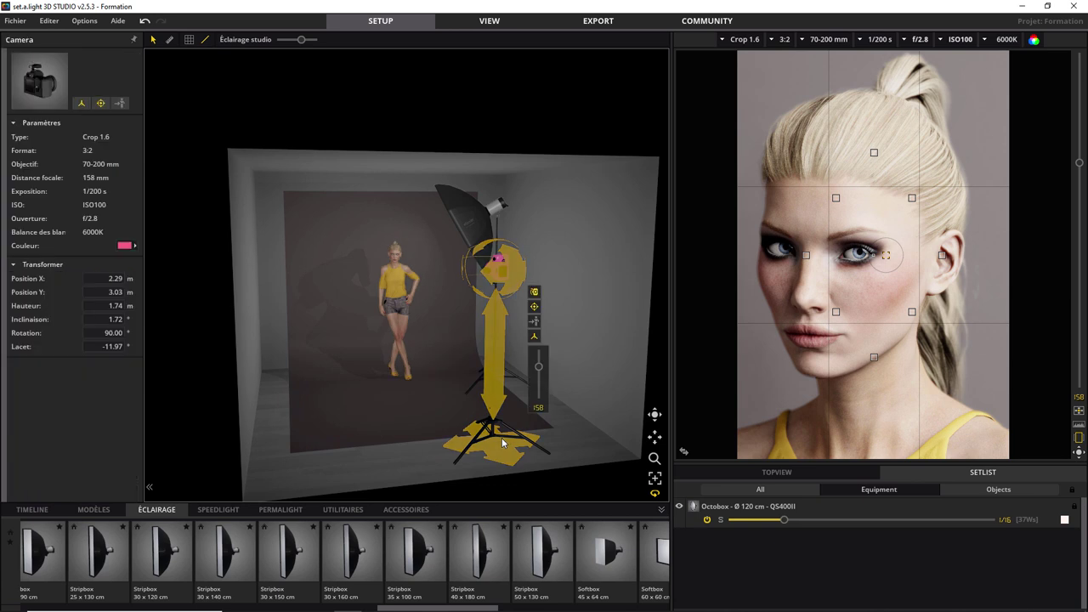
pyautogui.click(827, 39)
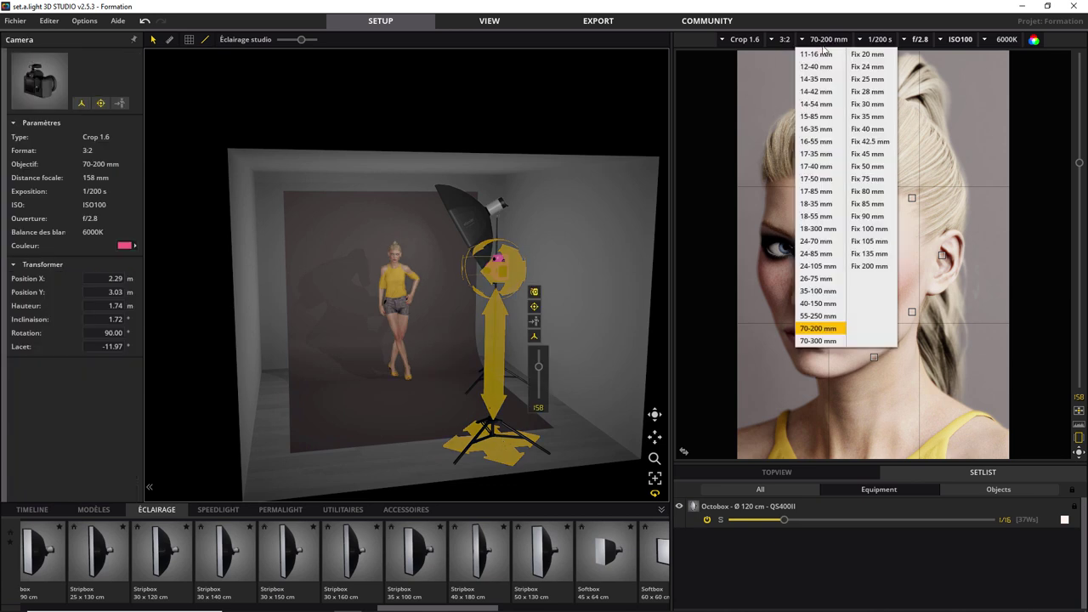
pyautogui.click(818, 178)
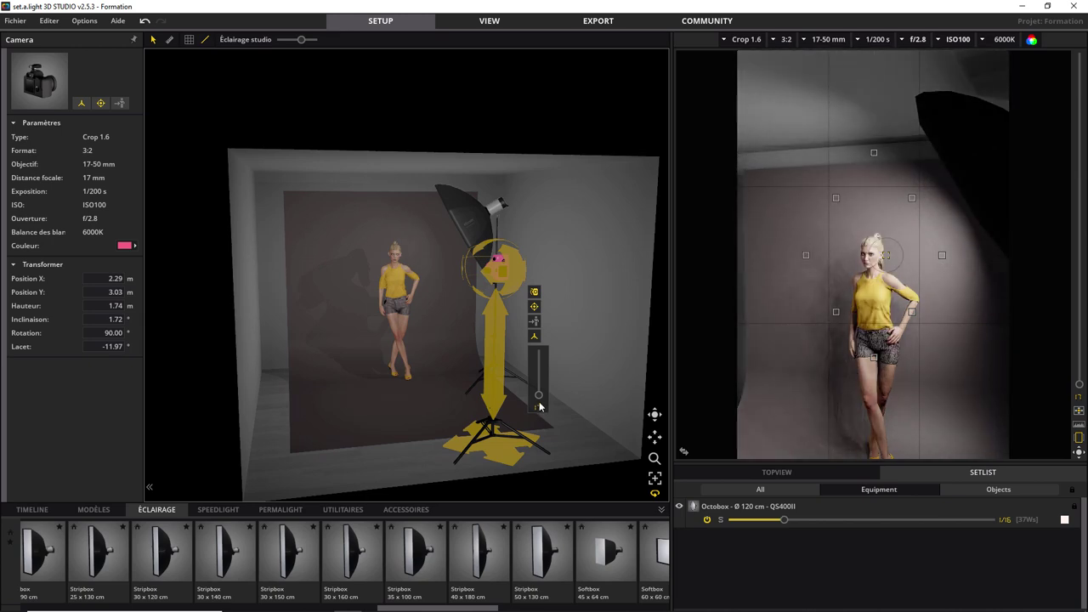
pyautogui.moveTo(537, 393); pyautogui.dragTo(538, 361)
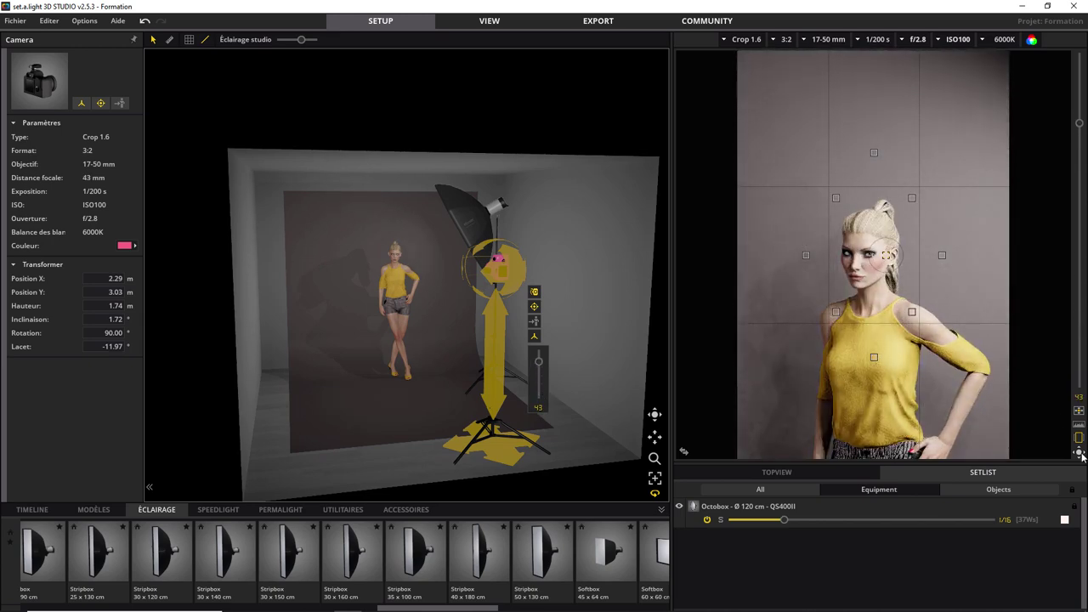
pyautogui.moveTo(1080, 454); pyautogui.dragTo(1055, 231)
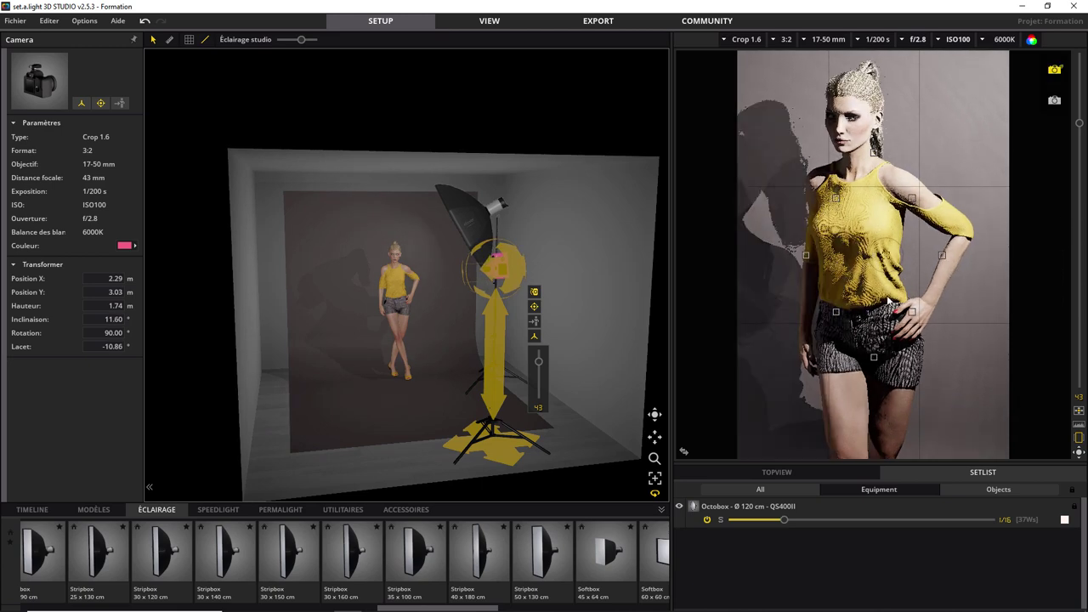
pyautogui.moveTo(539, 362); pyautogui.dragTo(539, 385)
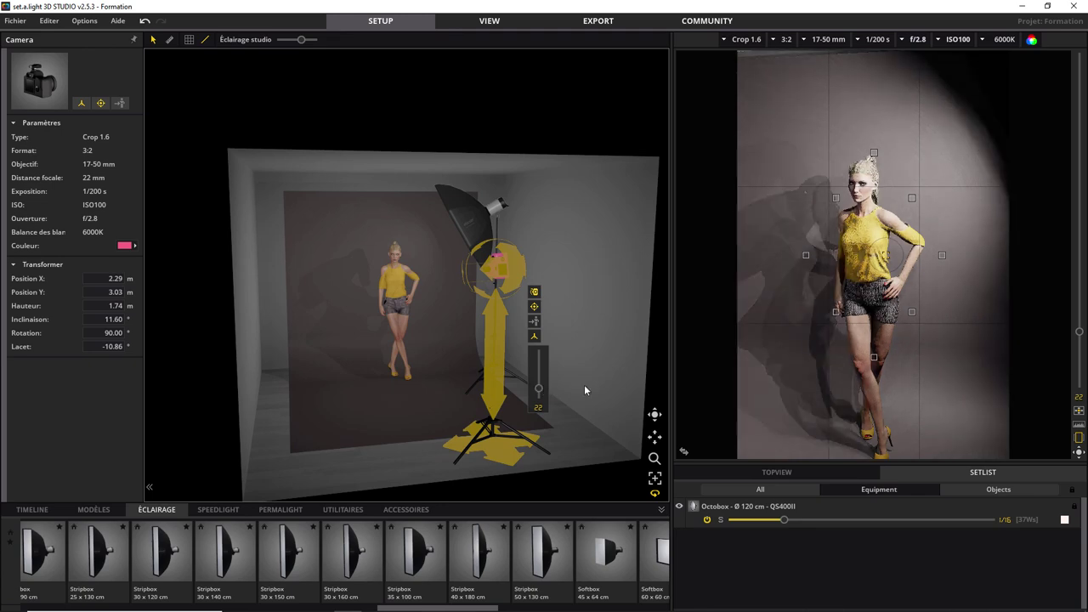
pyautogui.moveTo(1082, 451); pyautogui.dragTo(1079, 452)
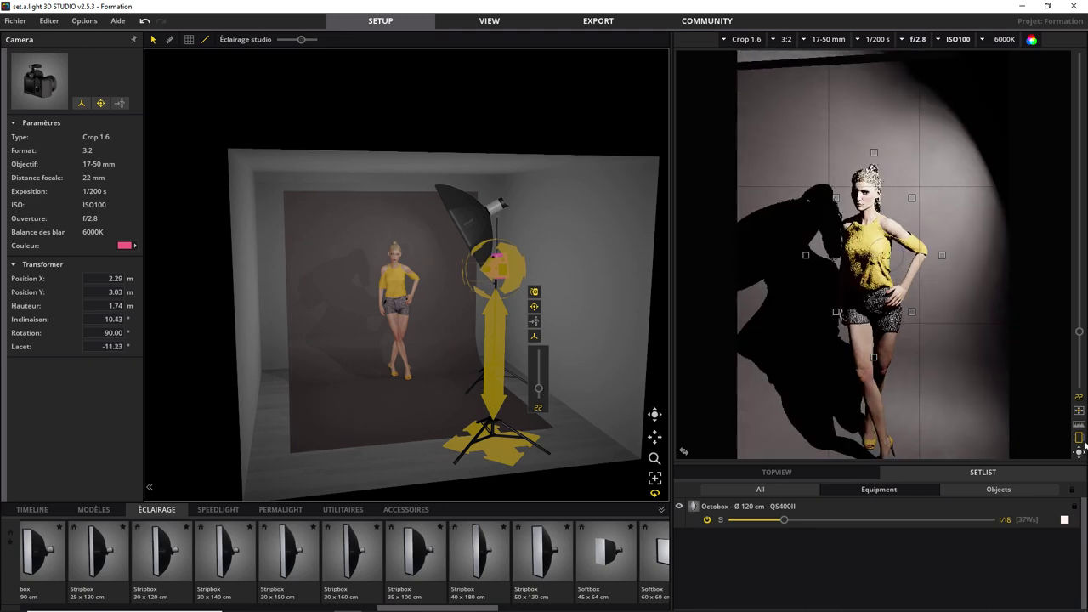
pyautogui.moveTo(538, 389); pyautogui.dragTo(538, 381)
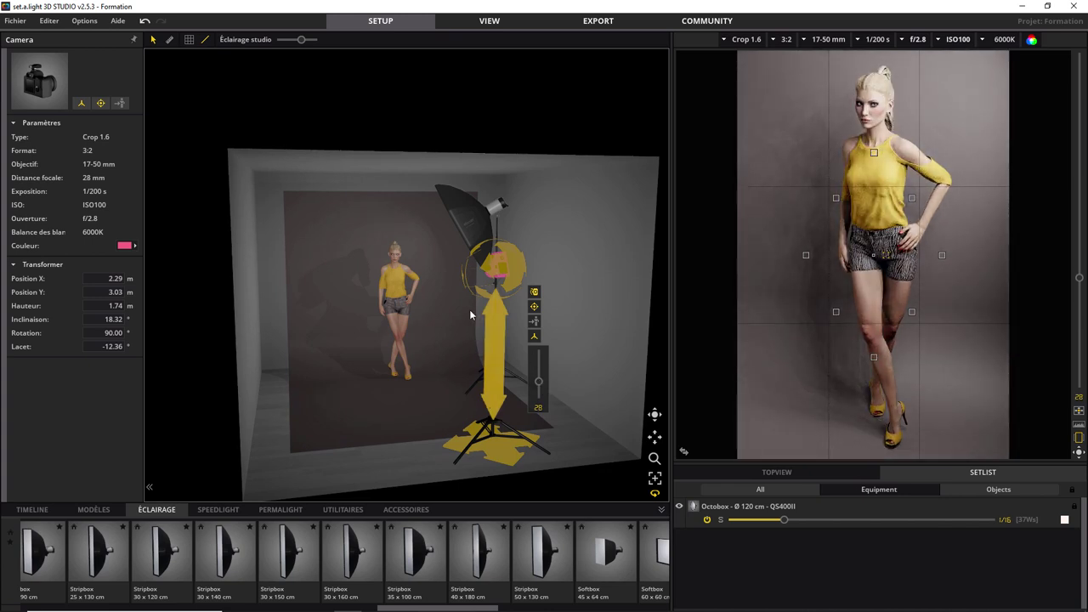
pyautogui.click(395, 302)
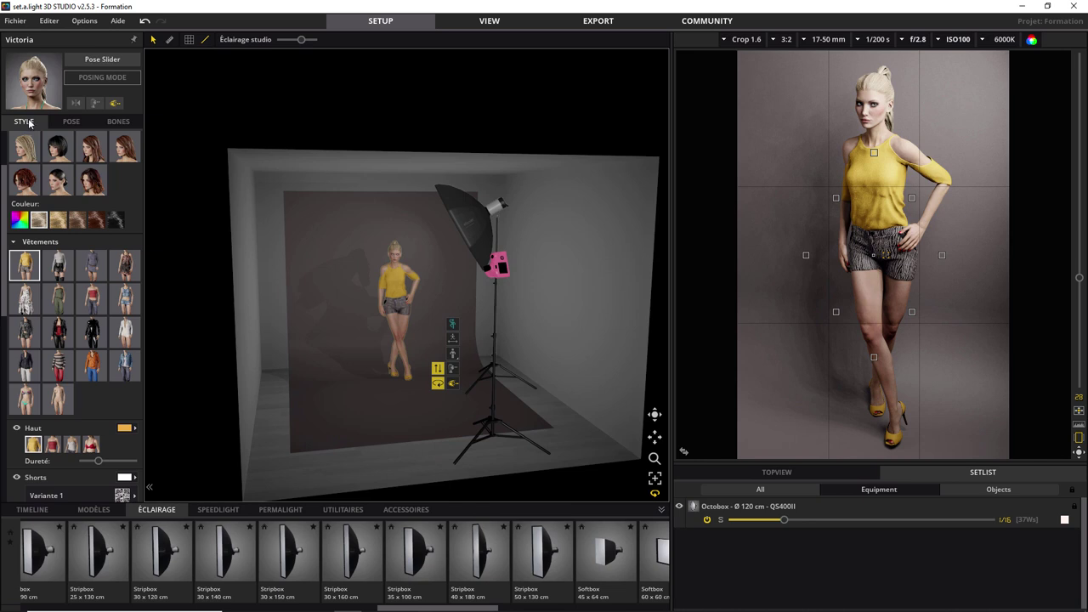
pyautogui.click(74, 123)
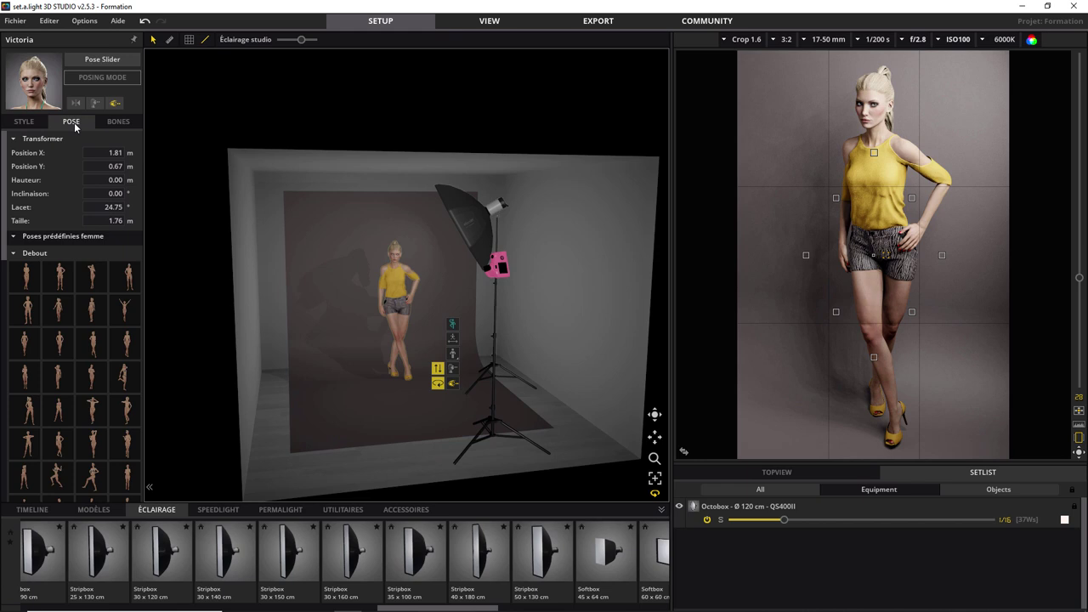
pyautogui.click(116, 123)
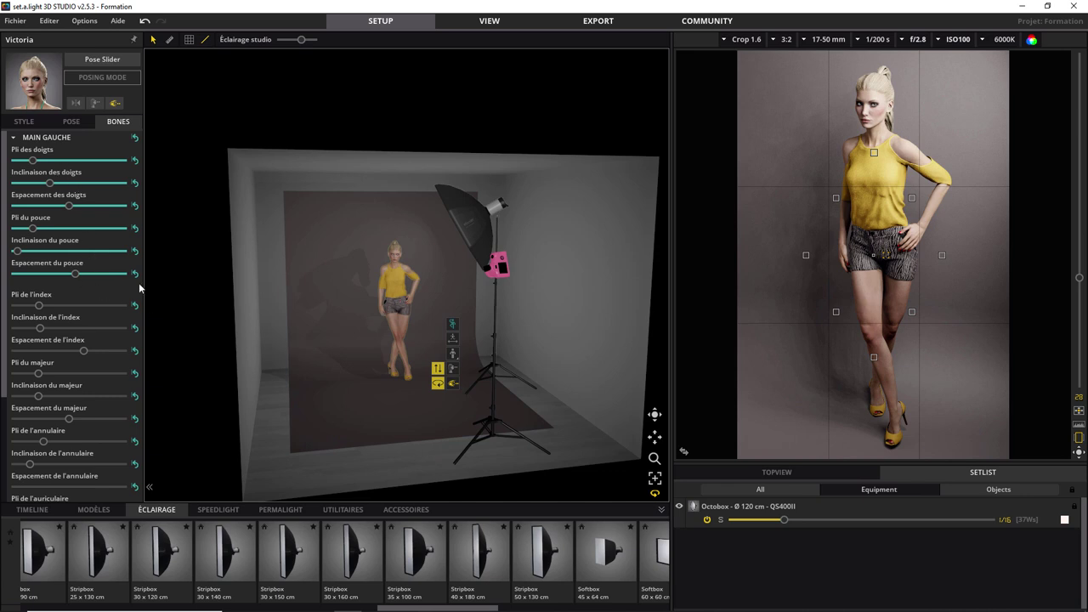
pyautogui.click(24, 122)
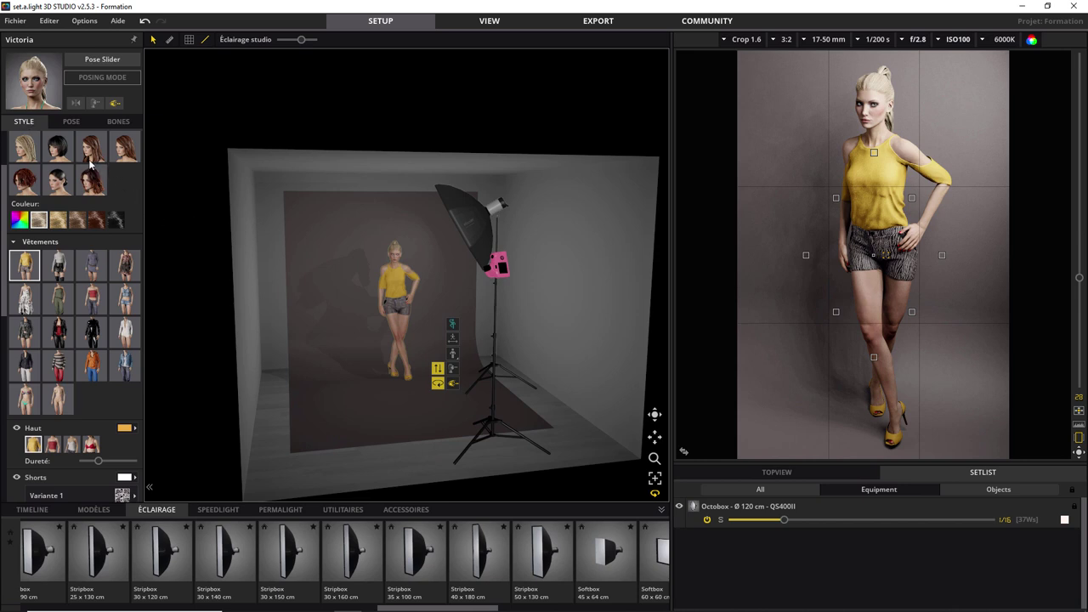
pyautogui.click(453, 355)
# Step: Try bald, blonde, short blonde, dark, hatted and long curly dark hairstyles on Victoria
pyautogui.click(38, 166)
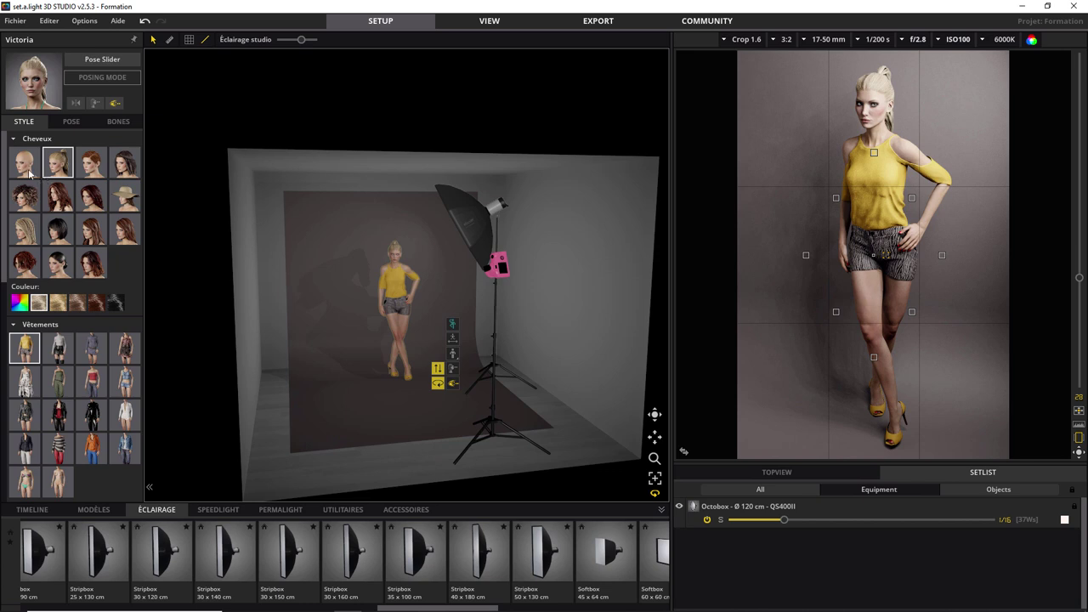
pyautogui.click(29, 173)
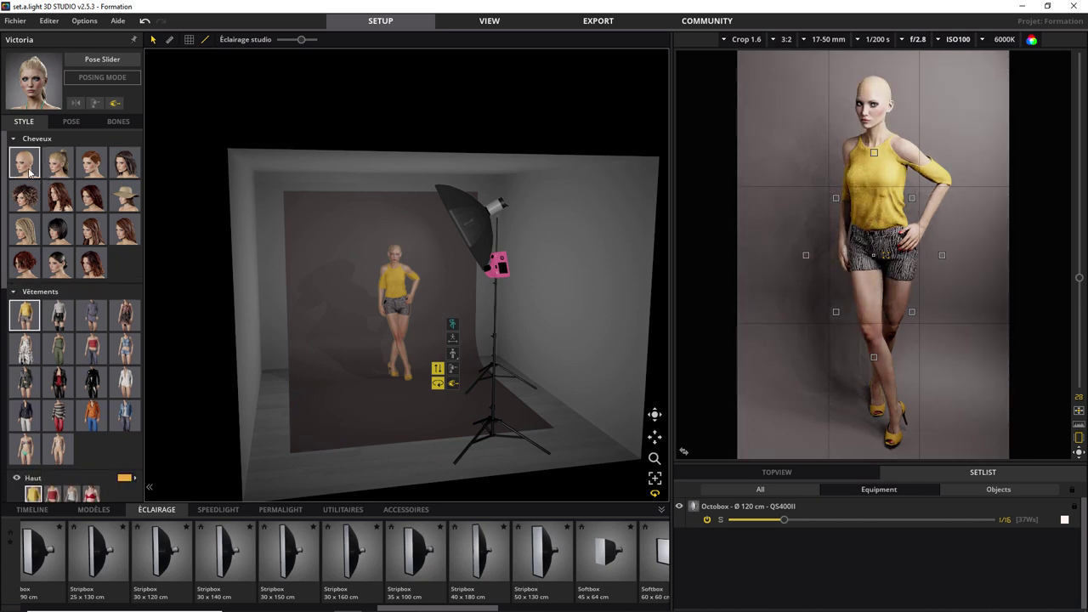
pyautogui.click(66, 174)
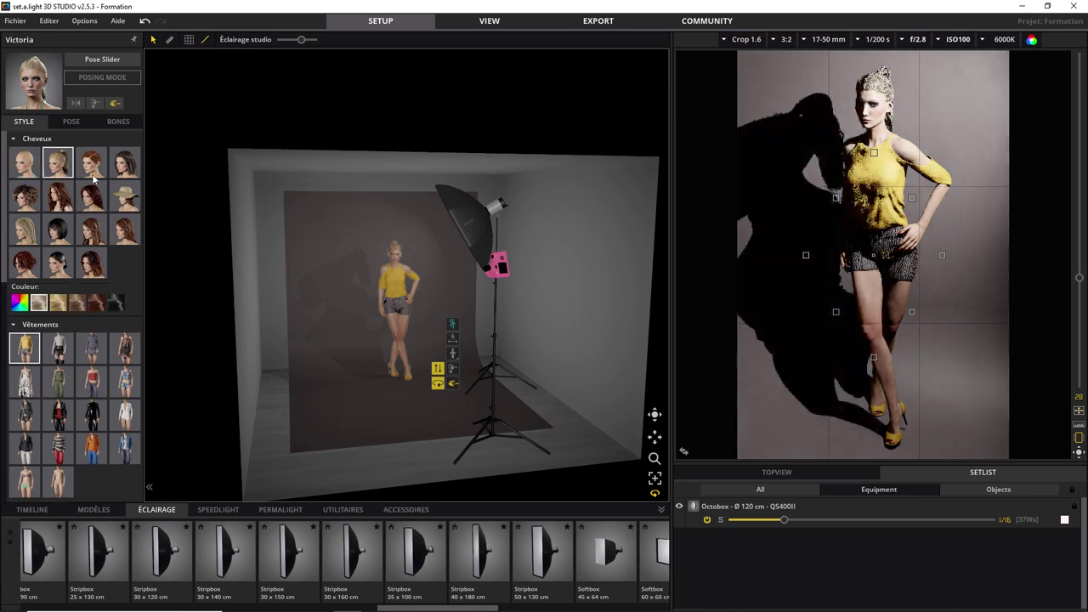
pyautogui.click(93, 173)
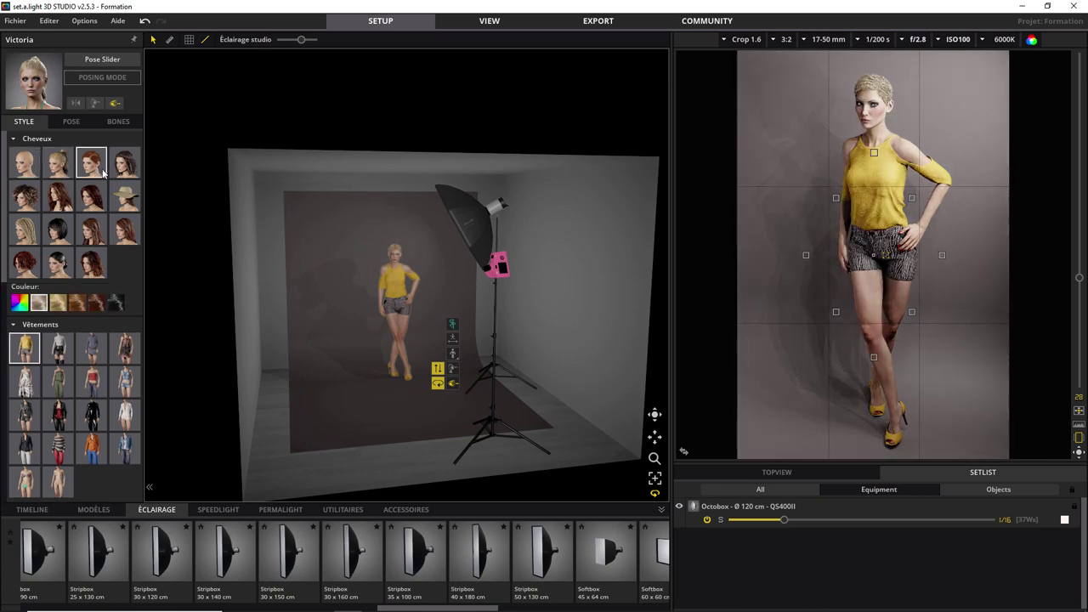
pyautogui.click(121, 171)
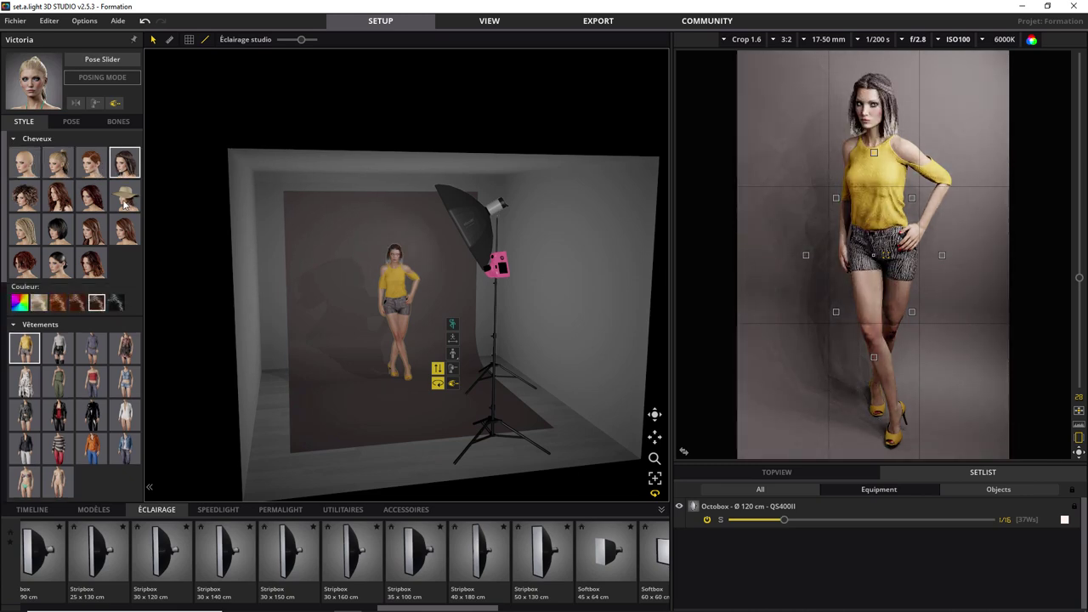
pyautogui.click(125, 200)
pyautogui.click(85, 201)
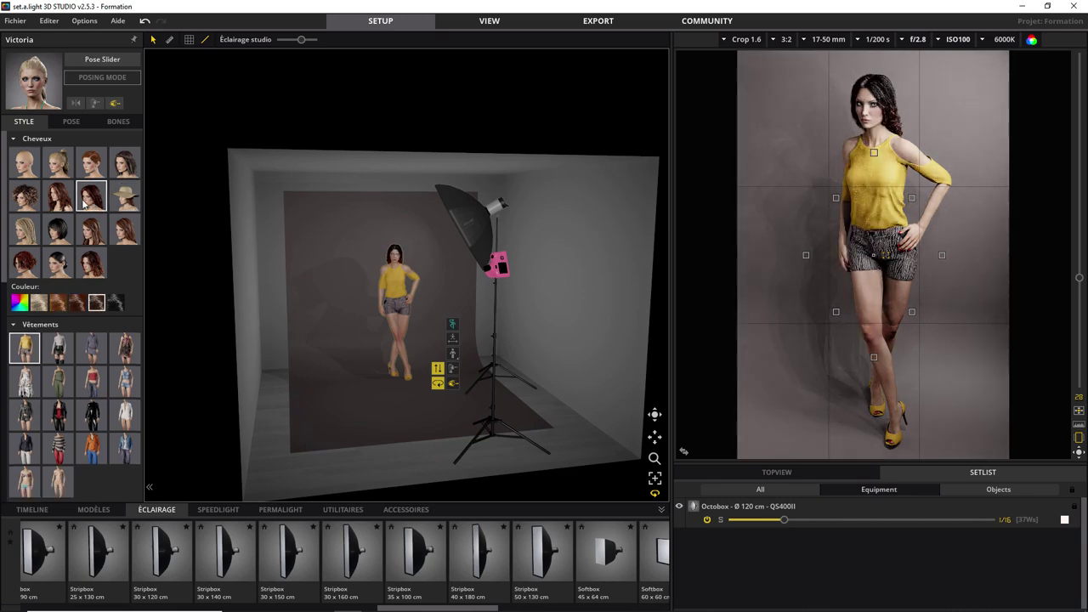
pyautogui.click(60, 200)
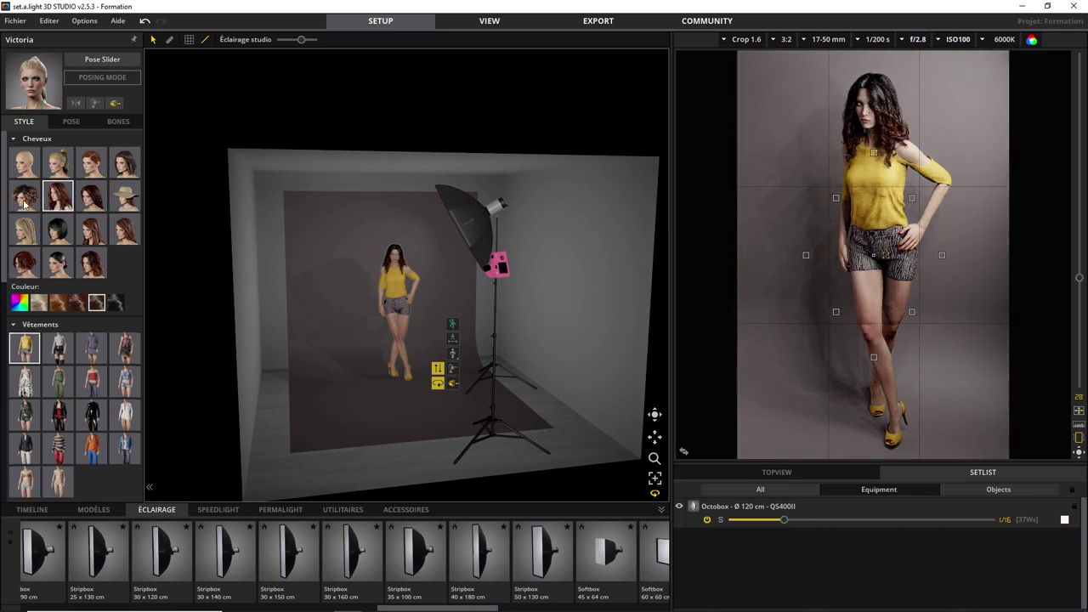
# Step: Try curly, braided, bob and red styles, settle on dark pulled-back hair, and rotate her to check it
pyautogui.click(25, 200)
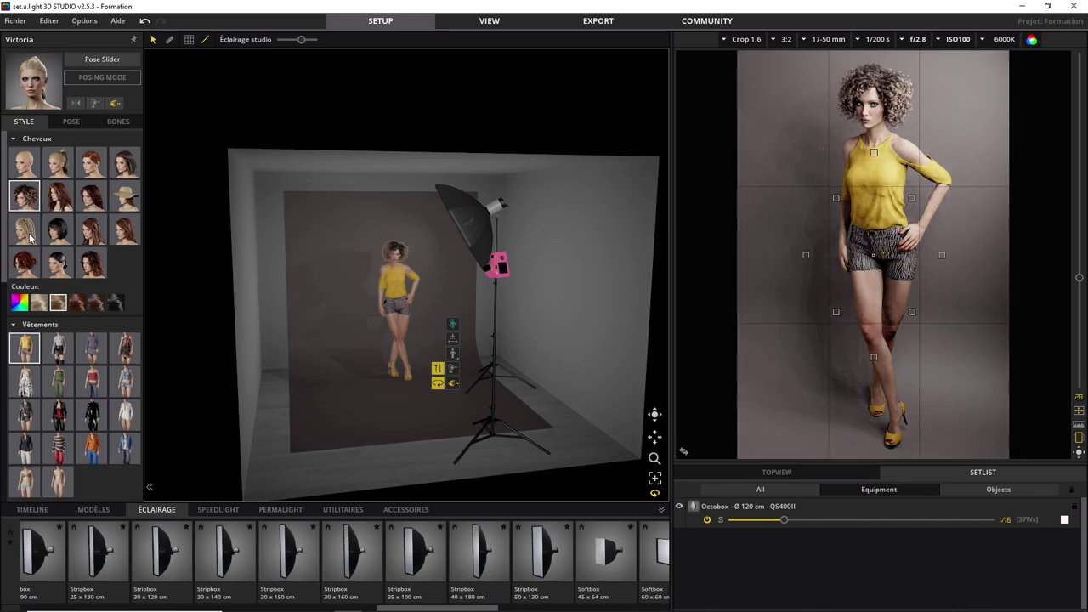
pyautogui.click(31, 238)
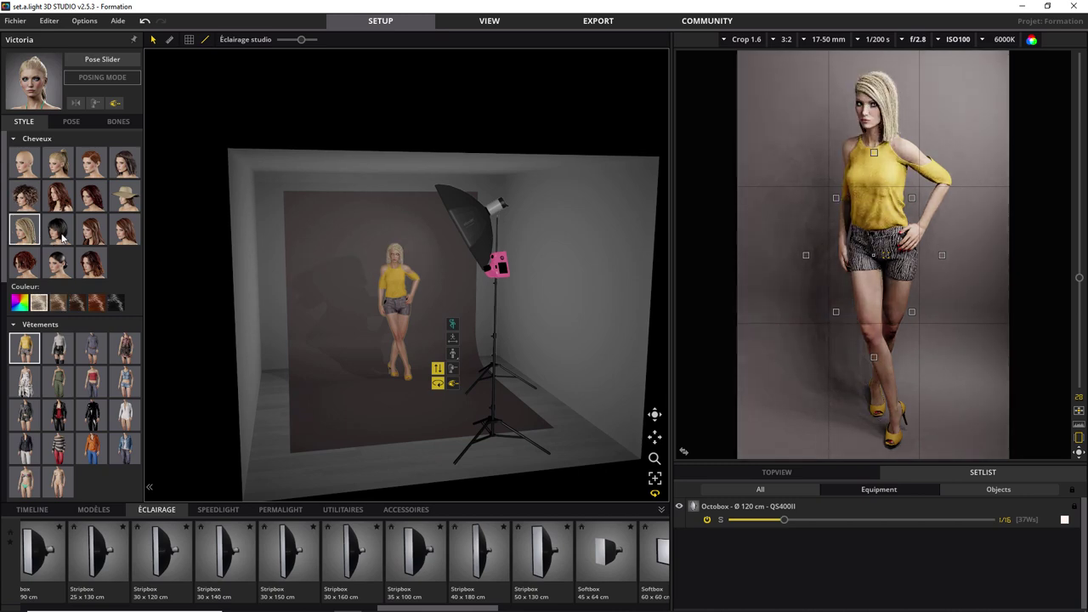
pyautogui.click(60, 234)
pyautogui.click(92, 231)
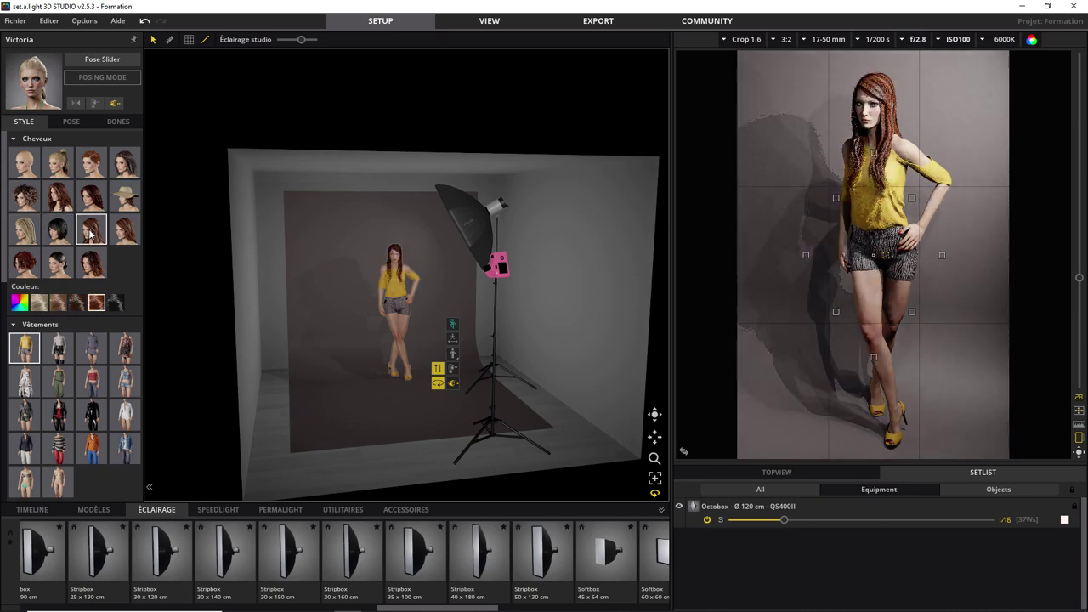
pyautogui.click(130, 234)
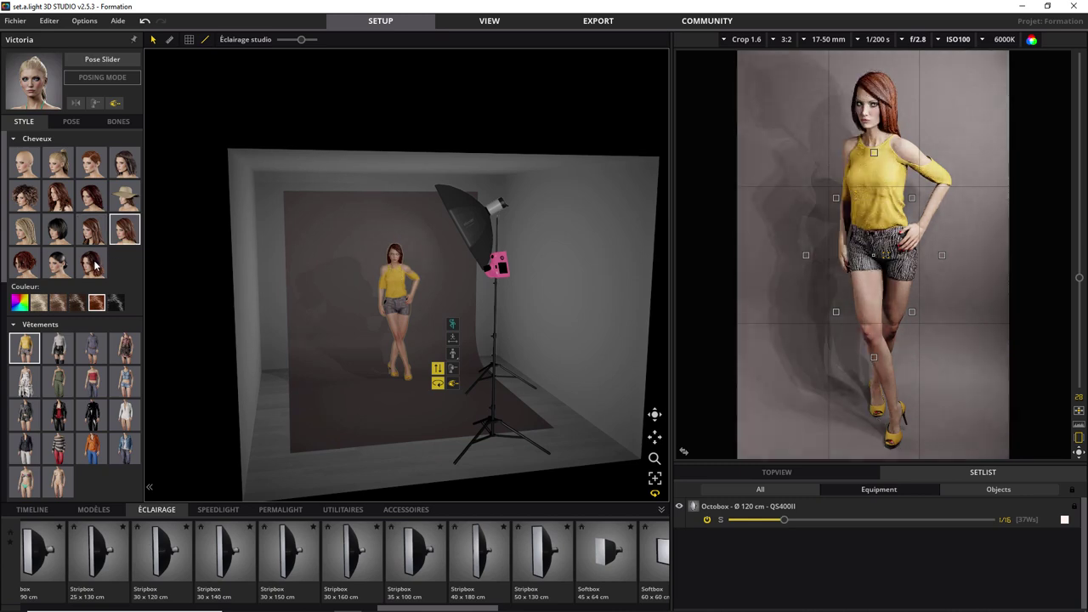
pyautogui.click(60, 265)
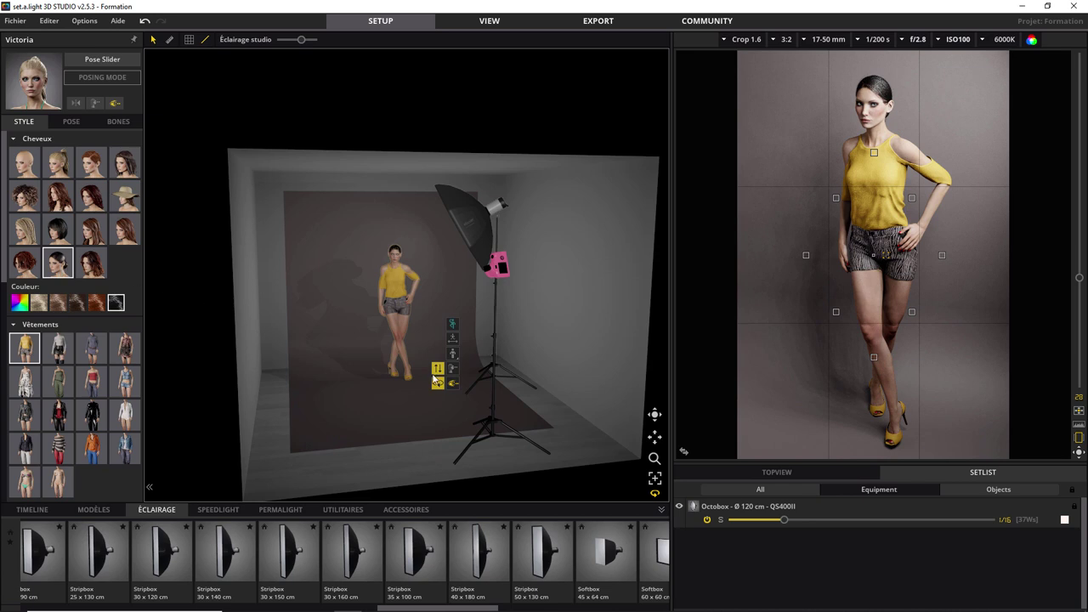
pyautogui.moveTo(439, 389); pyautogui.dragTo(383, 389)
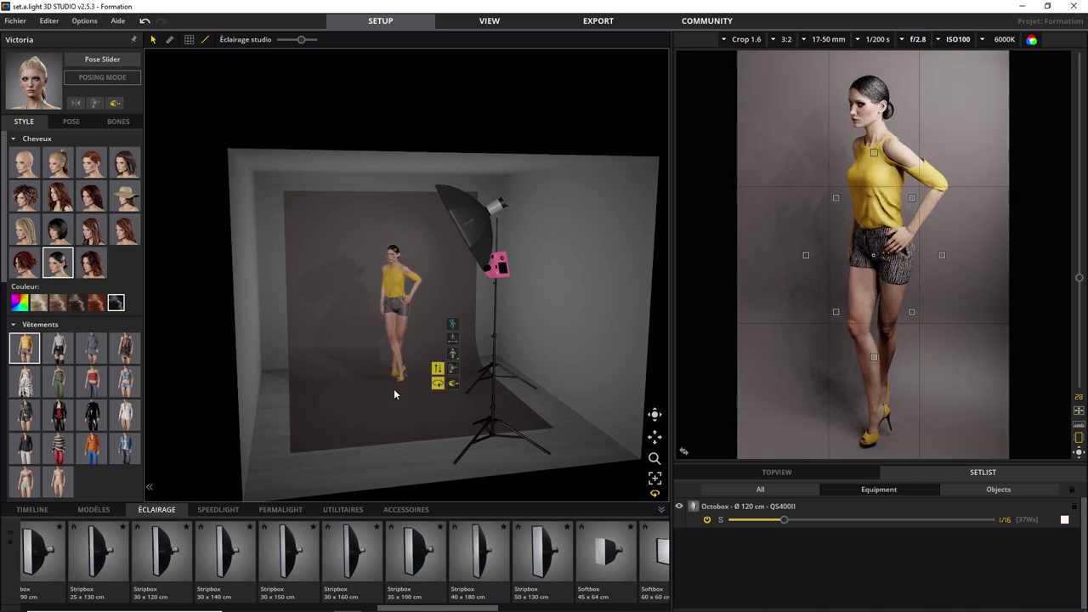
pyautogui.moveTo(437, 382); pyautogui.dragTo(482, 379)
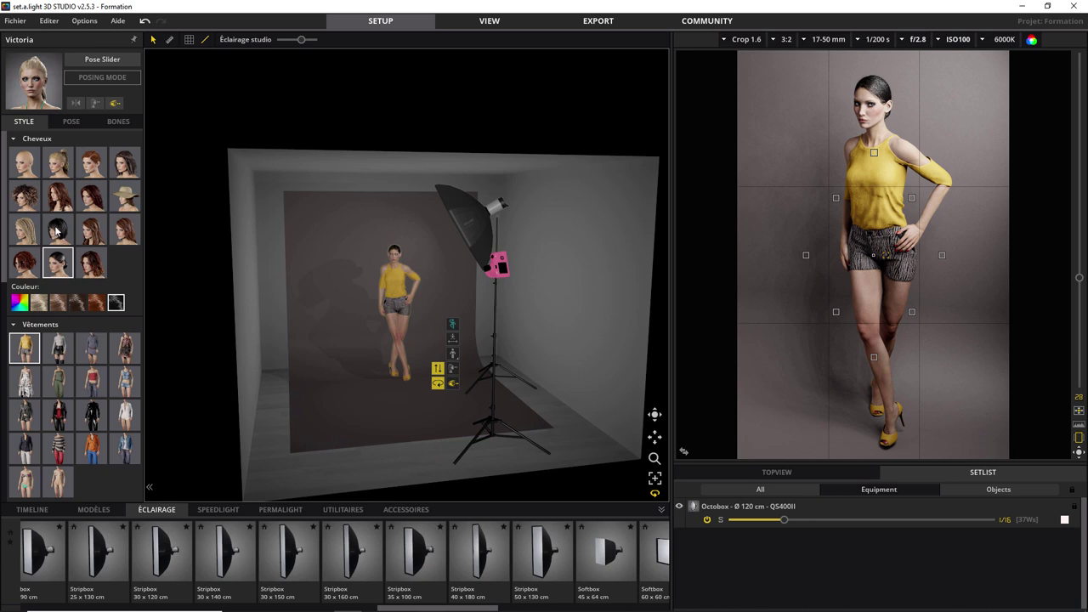
# Step: Switch to the blonde braided hairstyle and try reddish-brown, dark brown, dark red and black hair
pyautogui.click(27, 232)
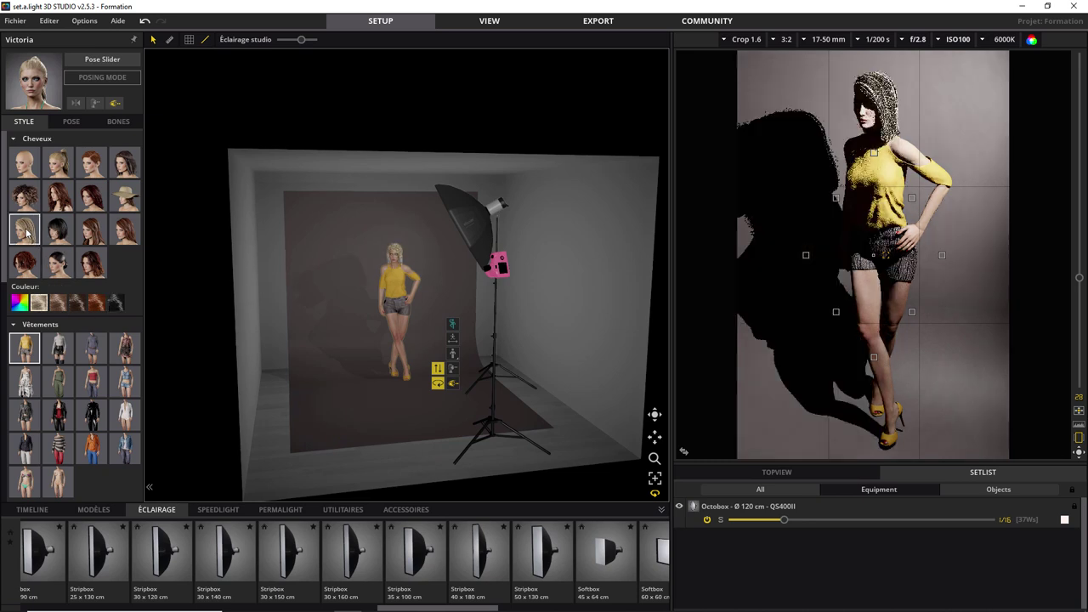
pyautogui.click(59, 306)
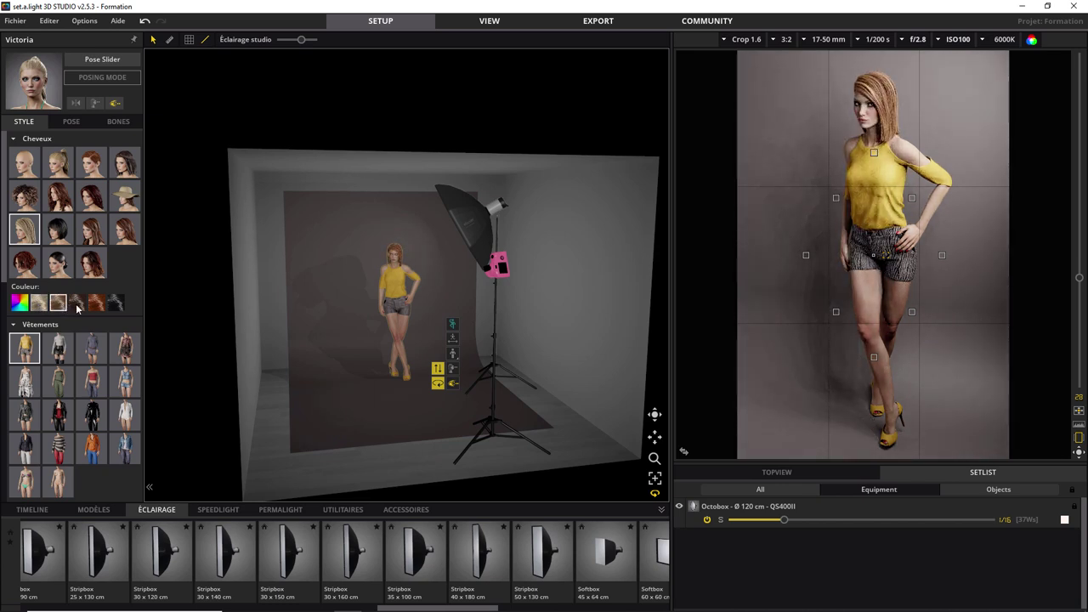
pyautogui.click(76, 305)
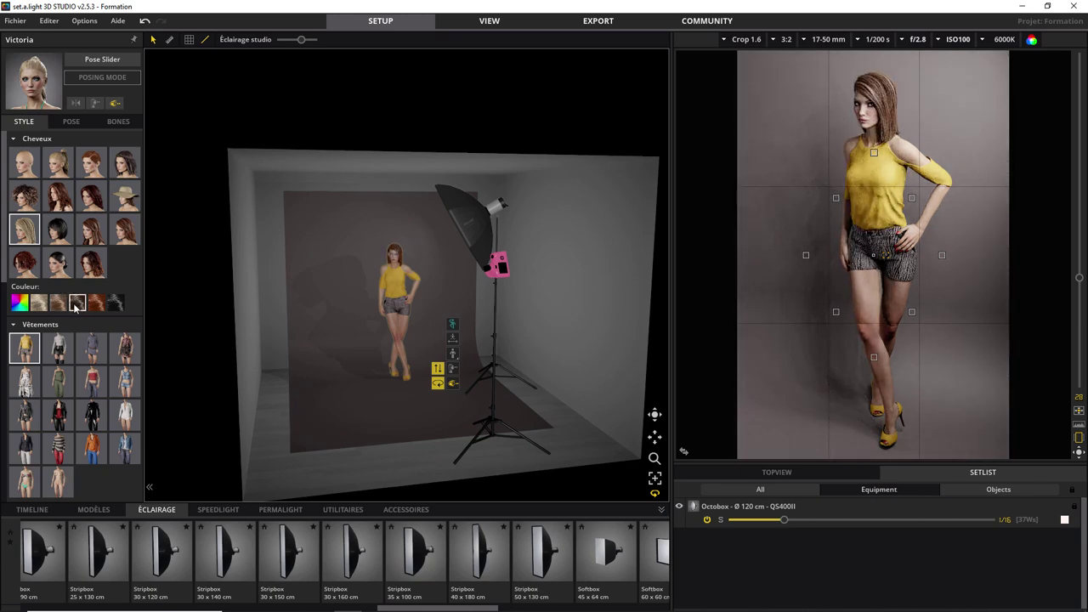
pyautogui.click(94, 306)
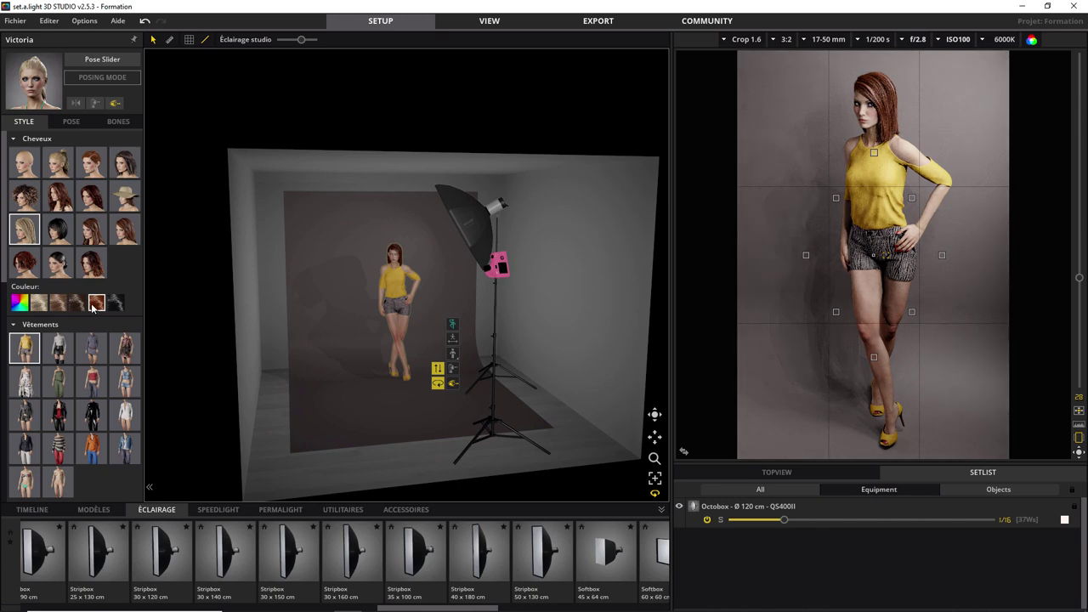
pyautogui.click(115, 304)
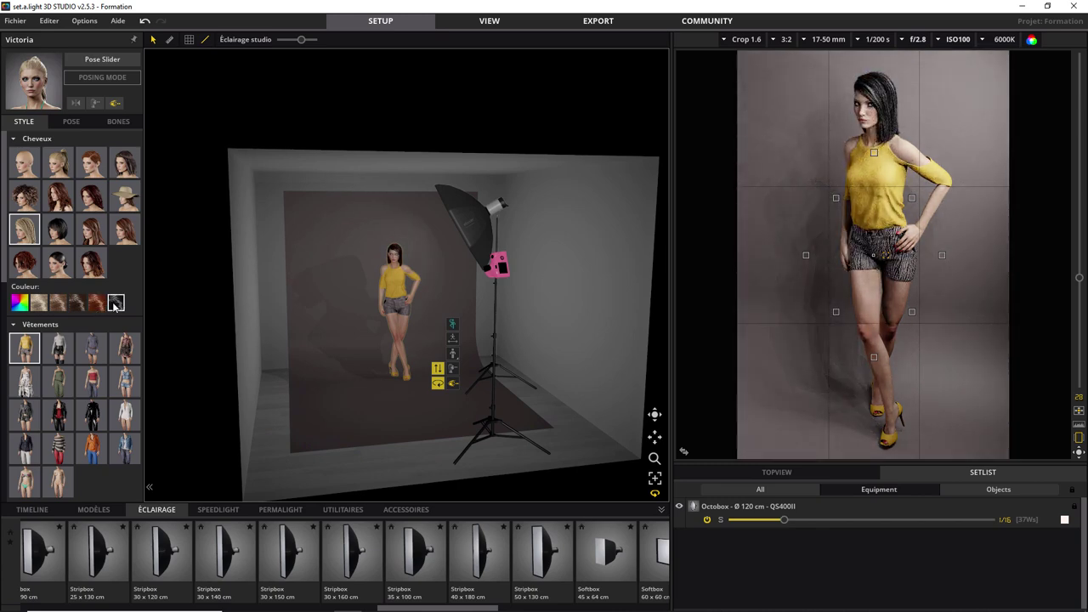
# Step: Try a custom saturated blue hair colour starting from white, then cancel it
pyautogui.click(18, 303)
pyautogui.click(163, 229)
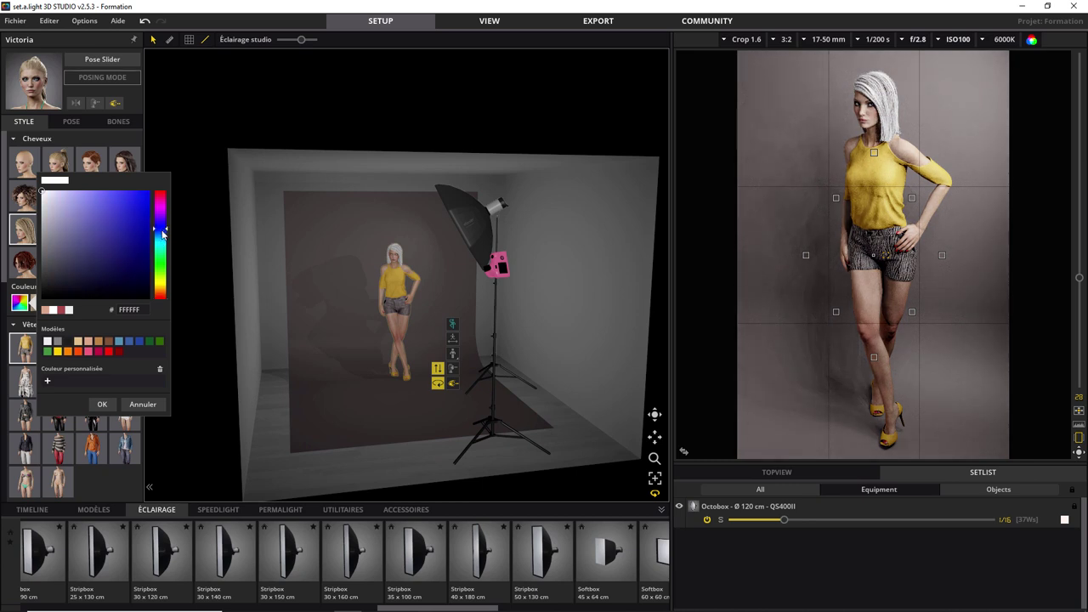
pyautogui.moveTo(133, 244); pyautogui.dragTo(128, 208)
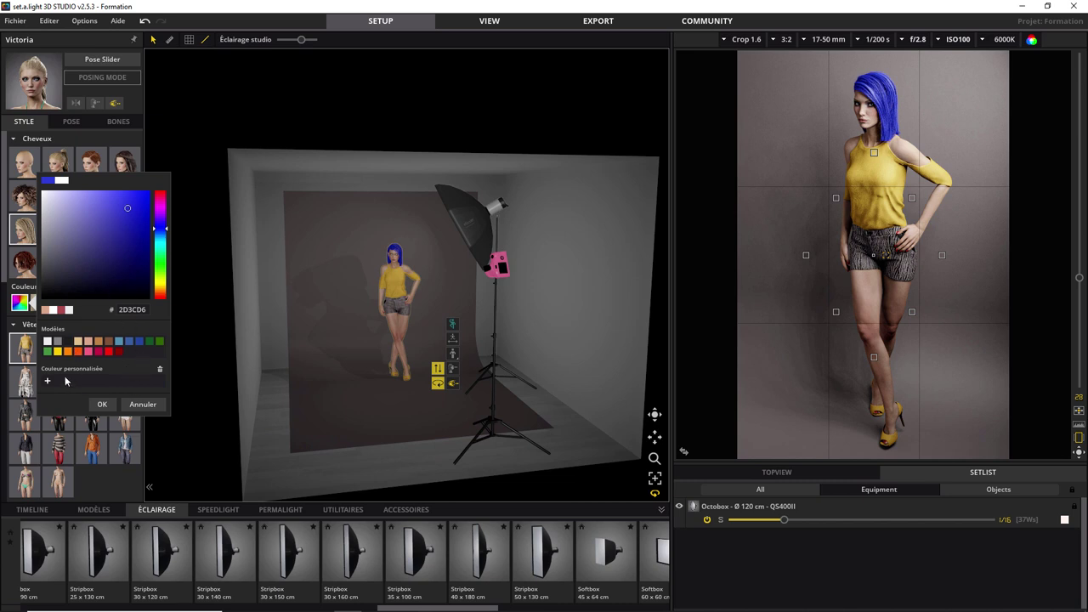
pyautogui.click(145, 404)
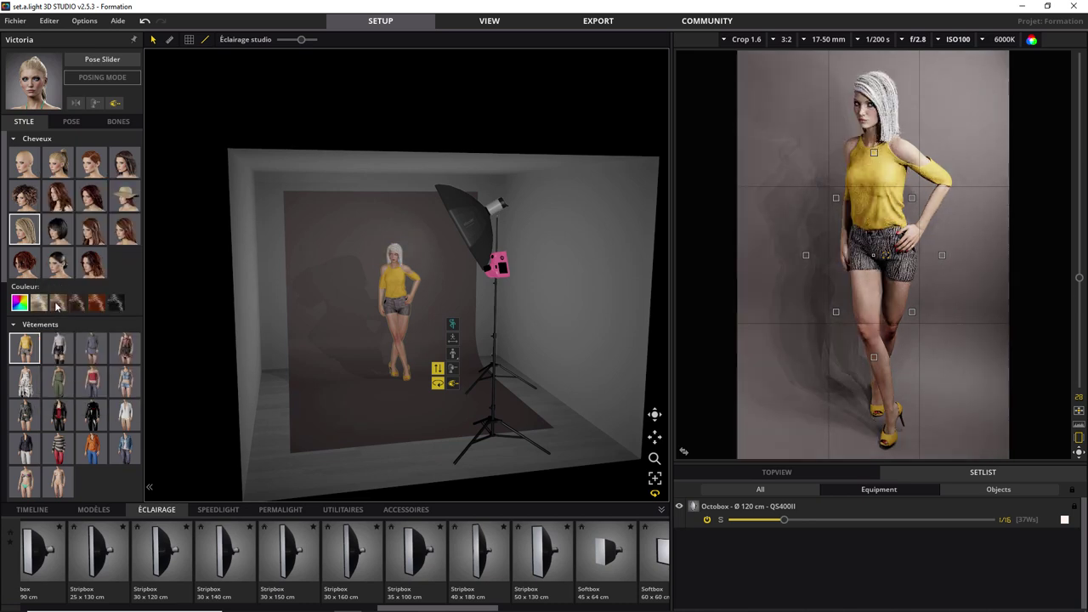
# Step: Restore blonde hair and try the grey sweater outfit, blue checked dress and dark floral dress
pyautogui.click(39, 303)
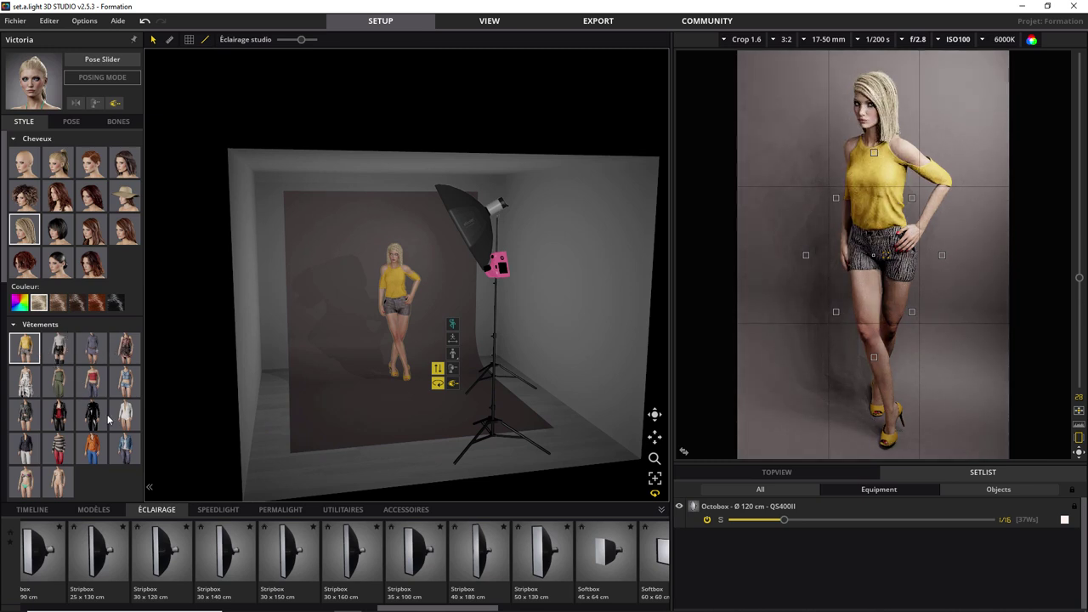
pyautogui.click(60, 355)
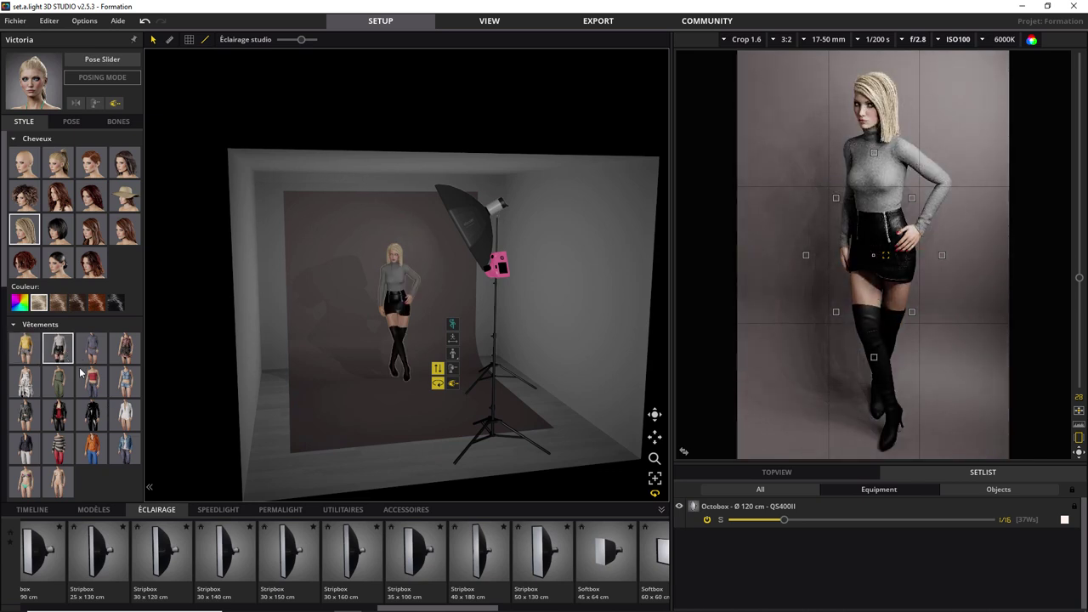
pyautogui.click(92, 357)
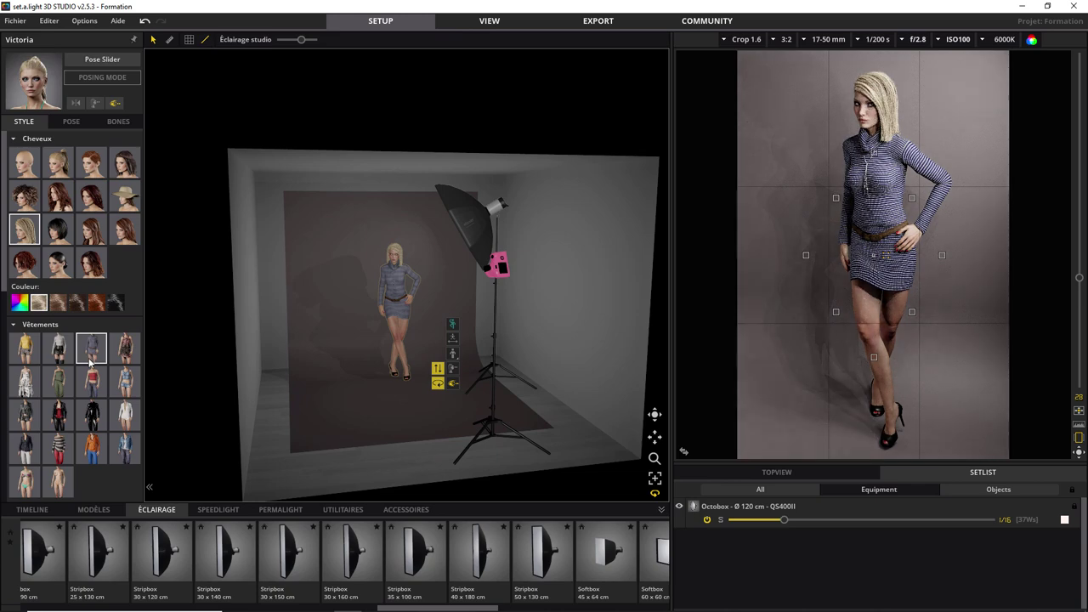
pyautogui.click(129, 355)
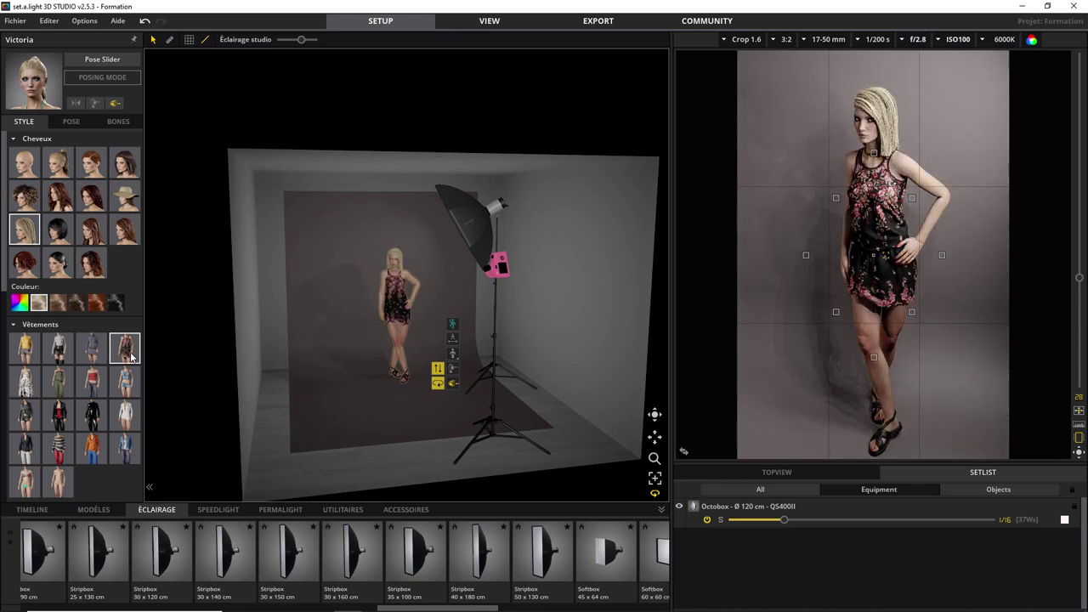
# Step: Try the green jumpsuit, white floral gown and black catsuit, then choose the yellow top and shorts
pyautogui.click(59, 387)
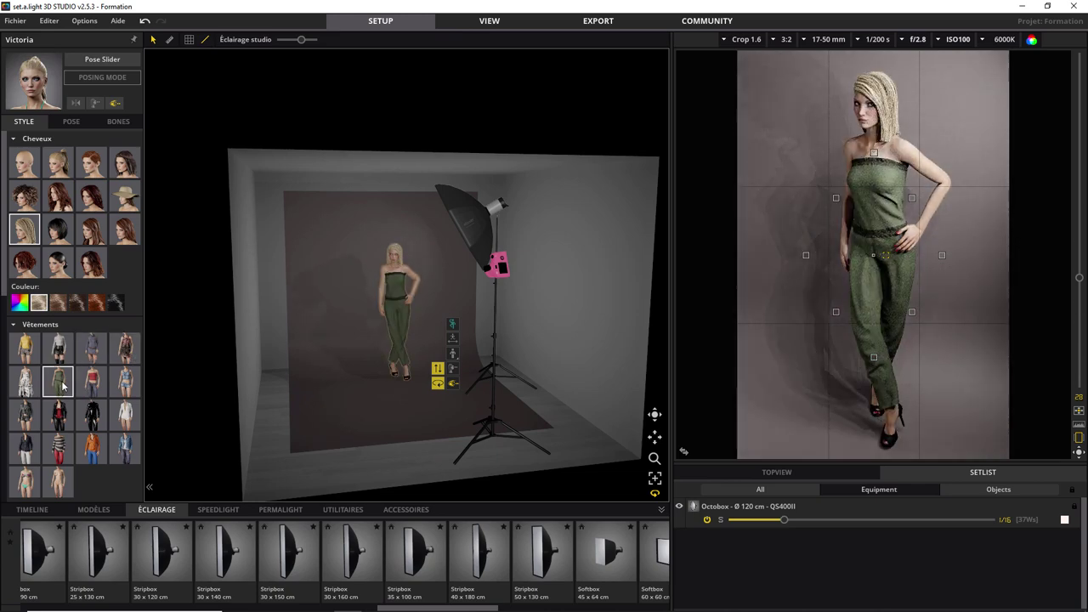
pyautogui.click(35, 389)
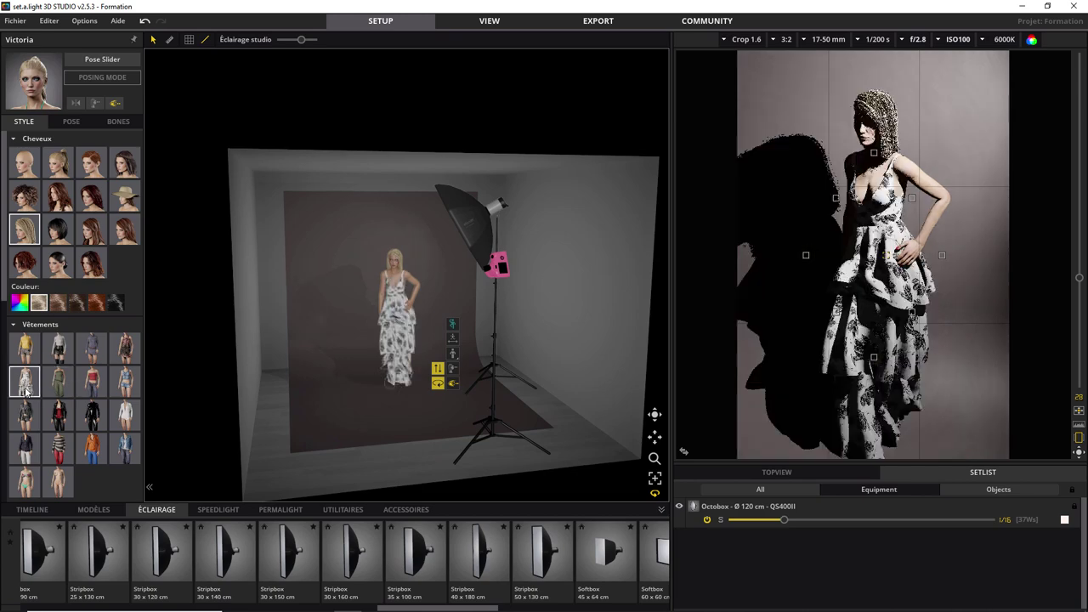
pyautogui.click(95, 418)
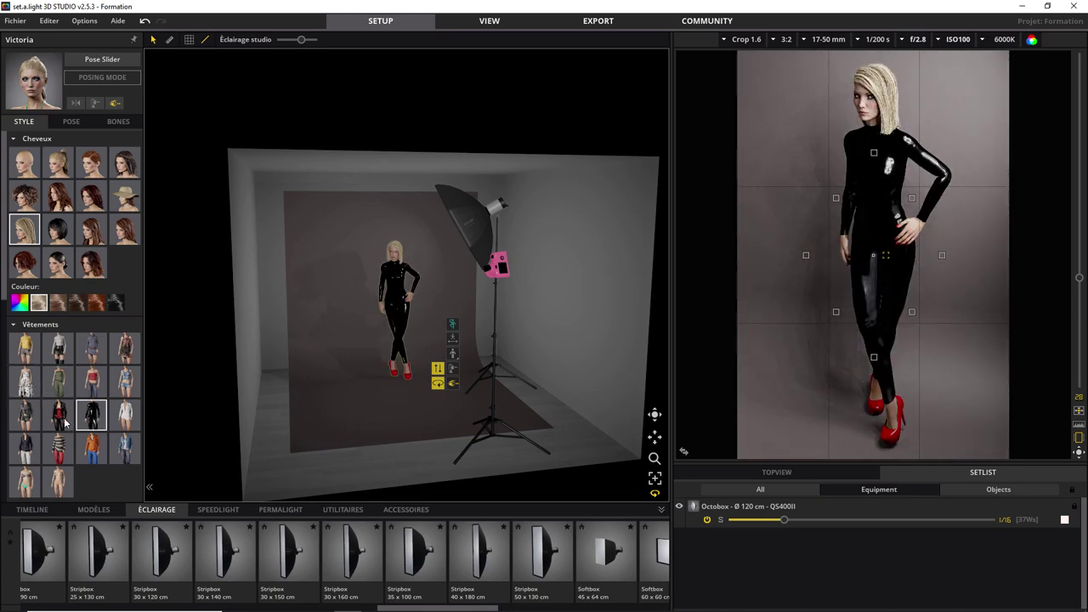
pyautogui.click(29, 355)
pyautogui.scroll(-4, 68, 348)
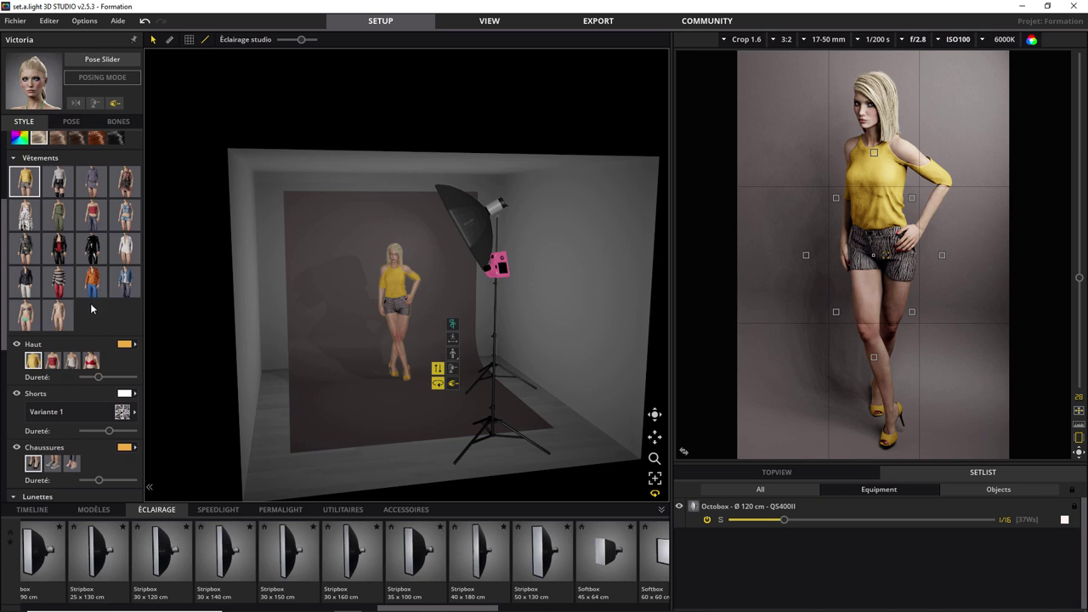
pyautogui.click(34, 362)
pyautogui.click(18, 345)
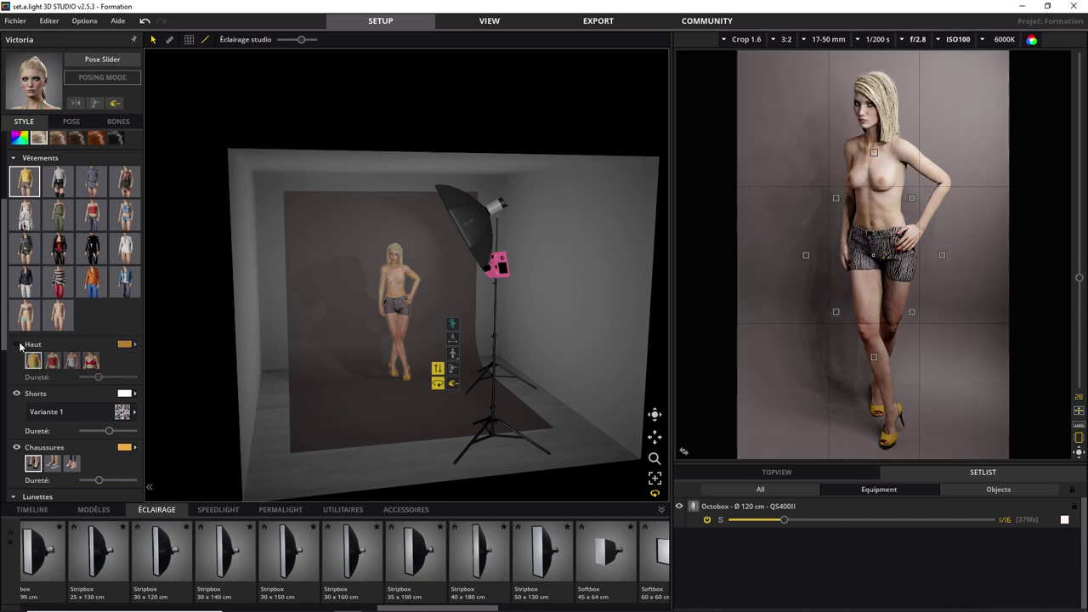
pyautogui.click(19, 345)
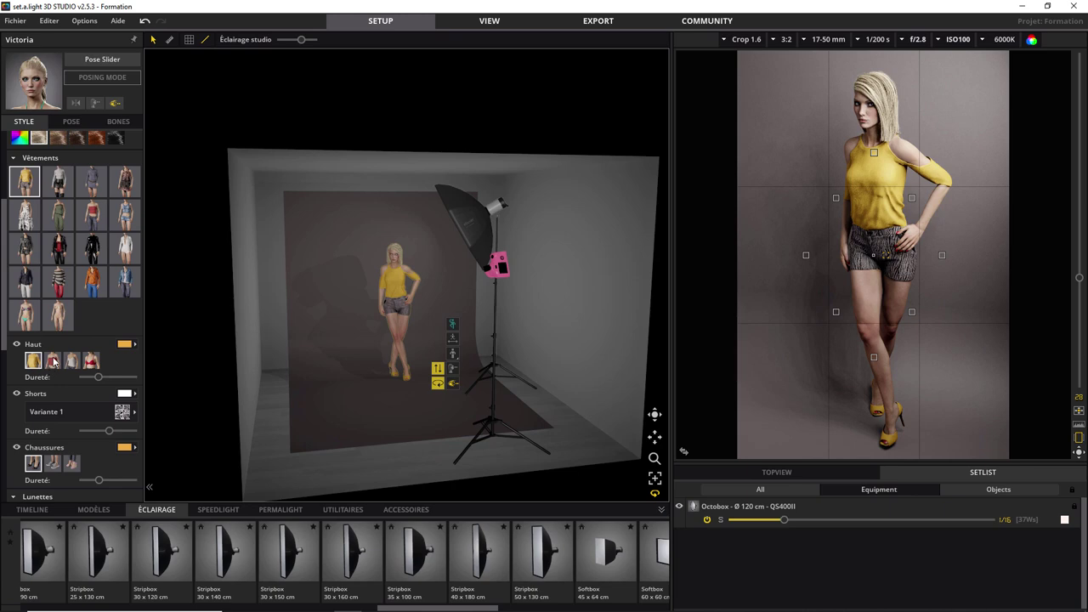
pyautogui.click(54, 362)
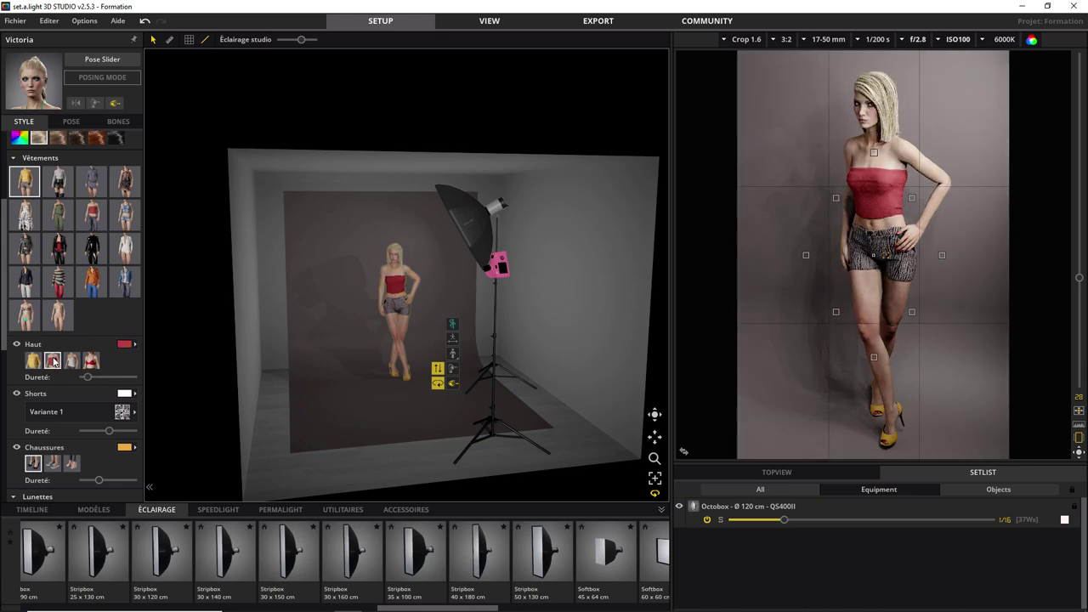
pyautogui.click(71, 362)
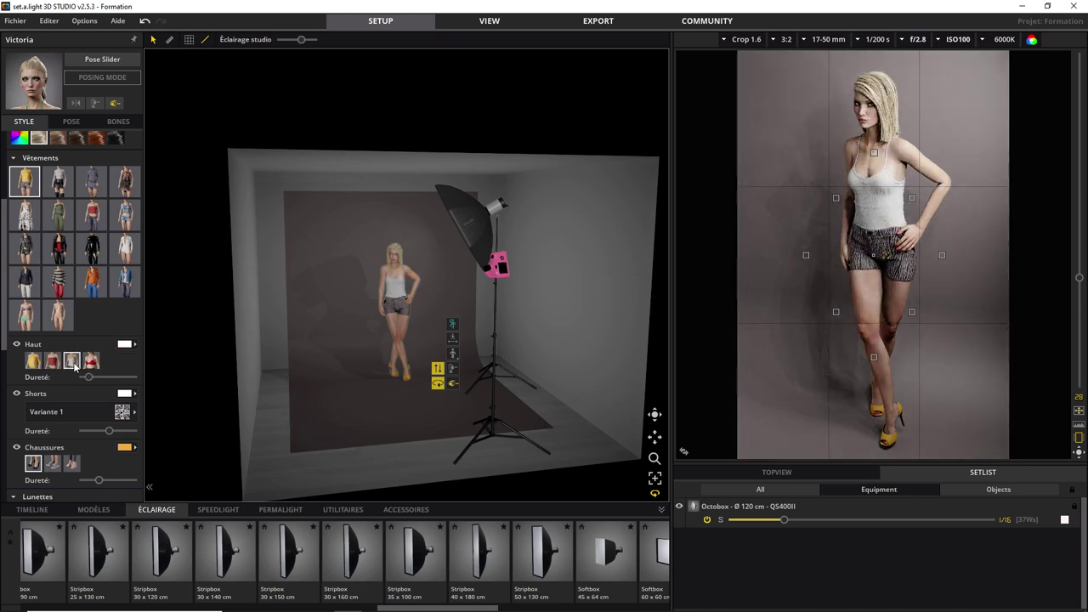
pyautogui.click(91, 363)
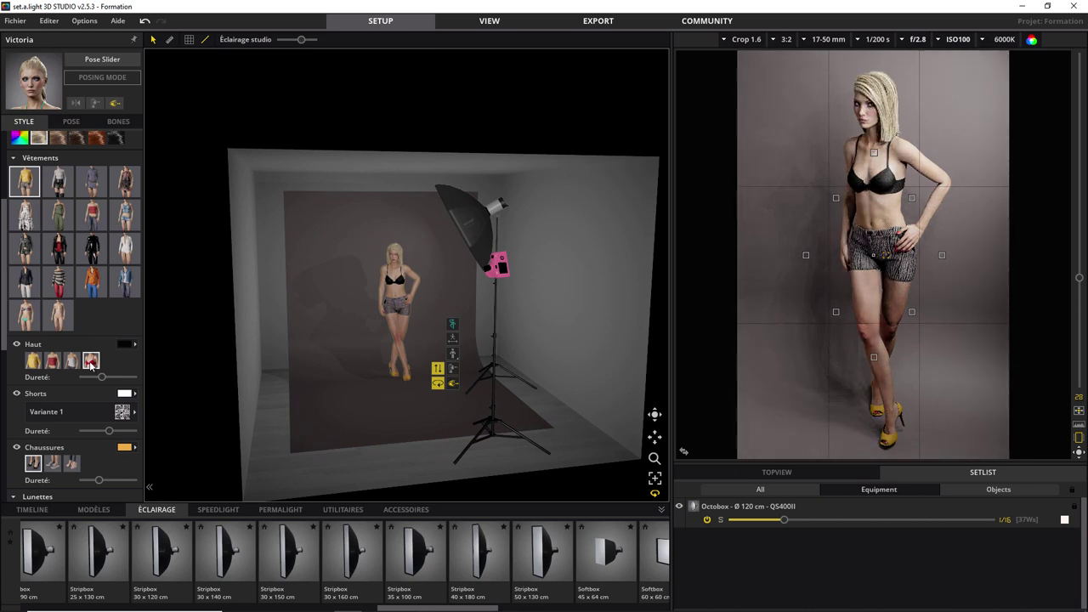
pyautogui.click(34, 362)
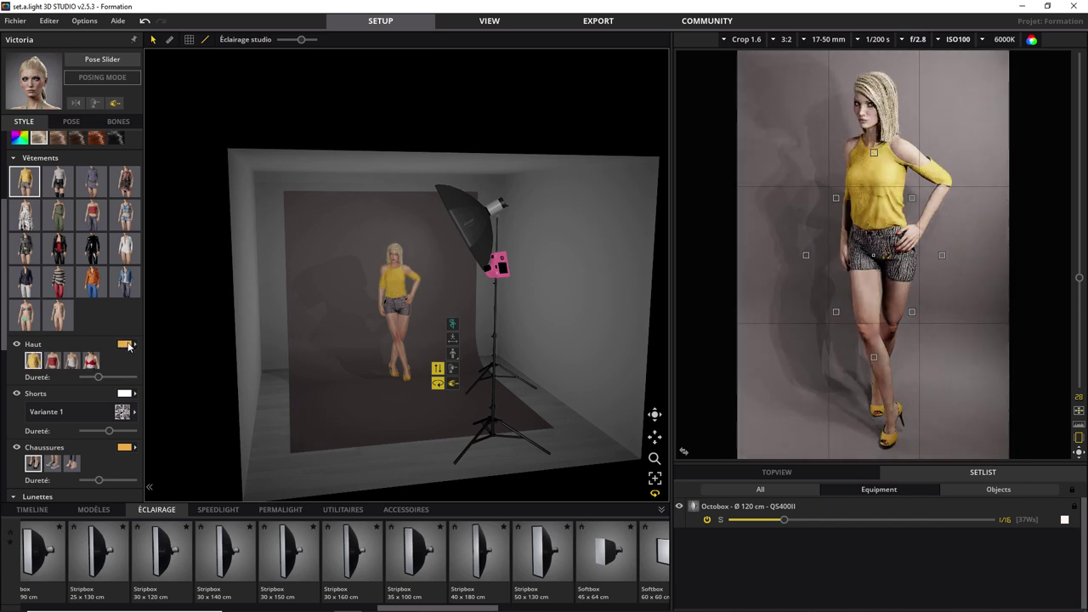
# Step: Recolour Victoria's top magenta (E044EA)
pyautogui.click(124, 346)
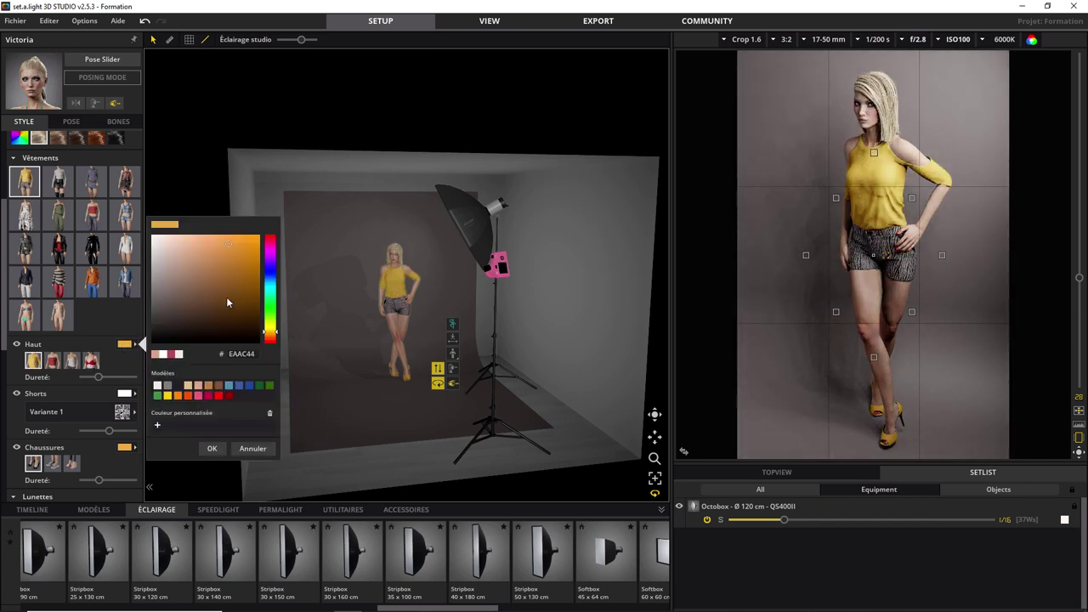
pyautogui.moveTo(270, 291)
pyautogui.mouseDown()
pyautogui.moveTo(268, 331)
pyautogui.moveTo(263, 259)
pyautogui.mouseUp()
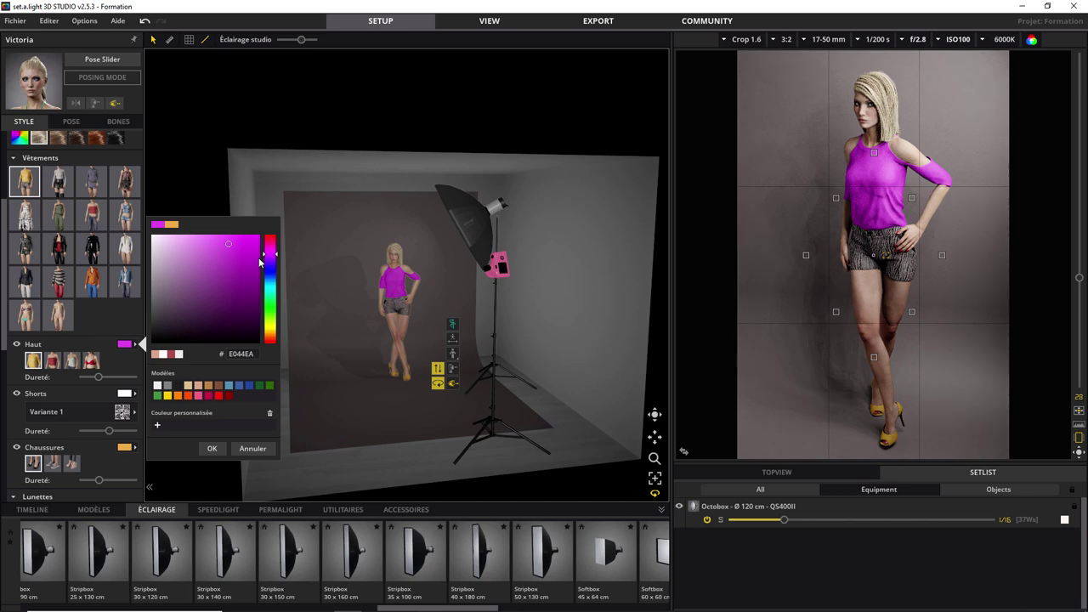
pyautogui.click(205, 448)
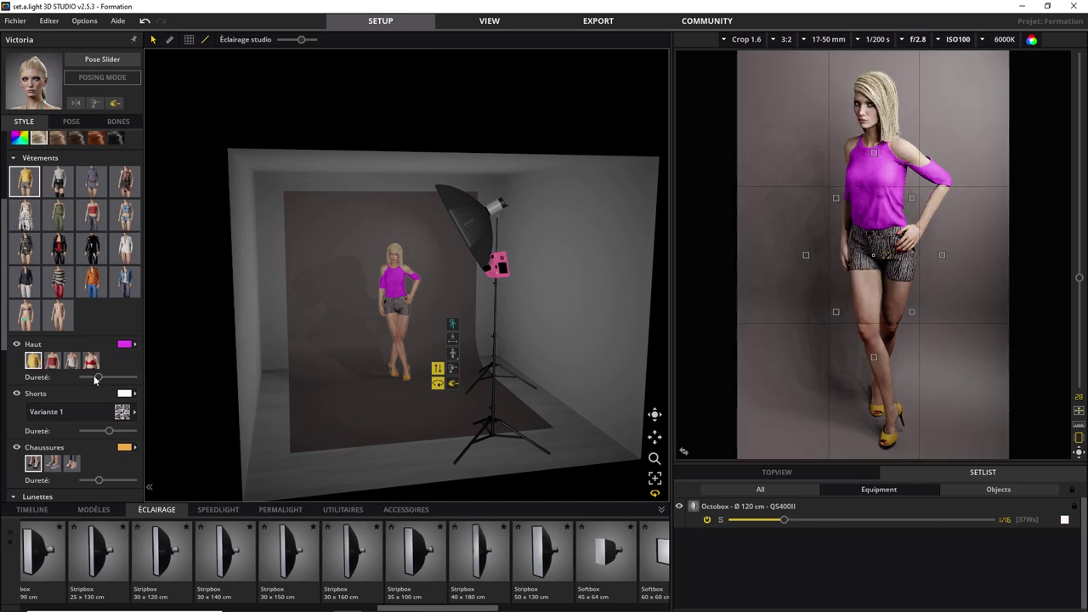
# Step: Sweep the top's Dureté from minimum to near maximum, then settle it partway
pyautogui.moveTo(99, 377); pyautogui.dragTo(72, 380)
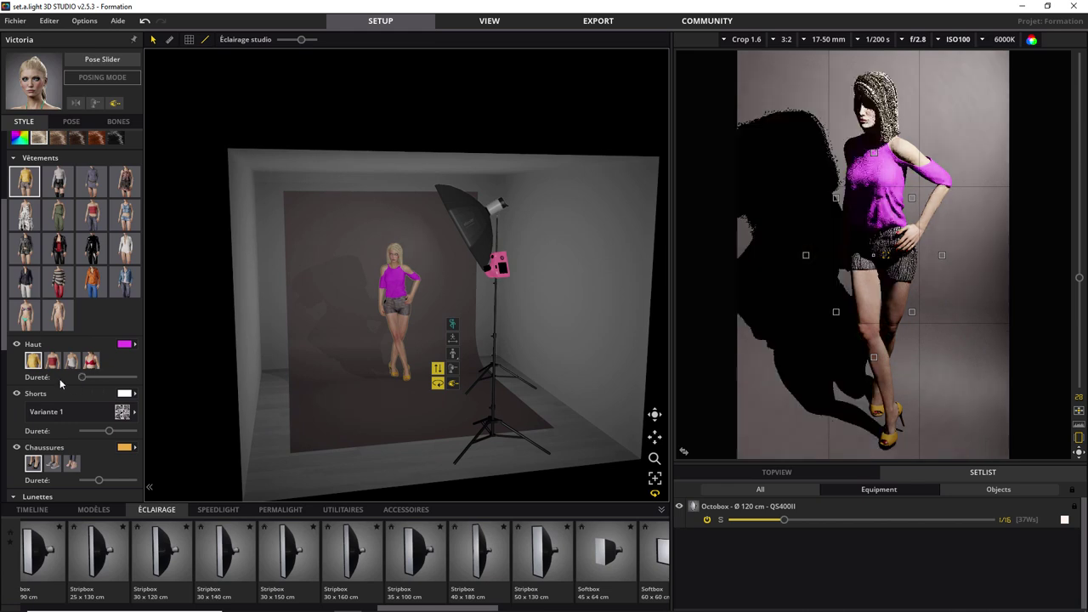
pyautogui.moveTo(84, 379); pyautogui.dragTo(140, 381)
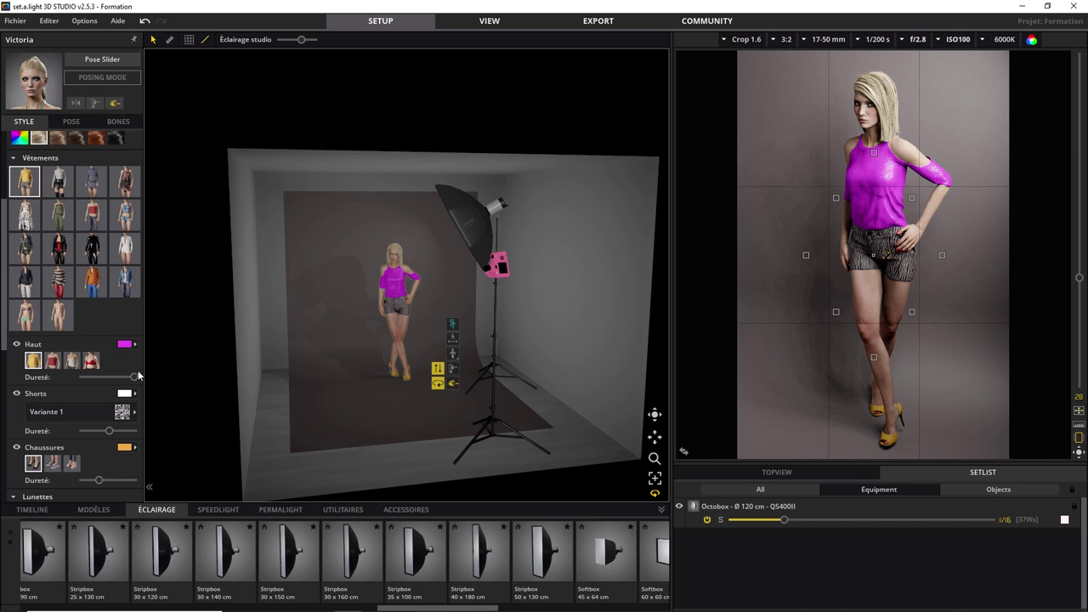
pyautogui.moveTo(134, 376); pyautogui.dragTo(105, 378)
# Step: Replace the patterned shorts with the plain white Variante 2 template
pyautogui.scroll(-1, 72, 379)
pyautogui.scroll(-1, 73, 379)
pyautogui.scroll(-1, 72, 379)
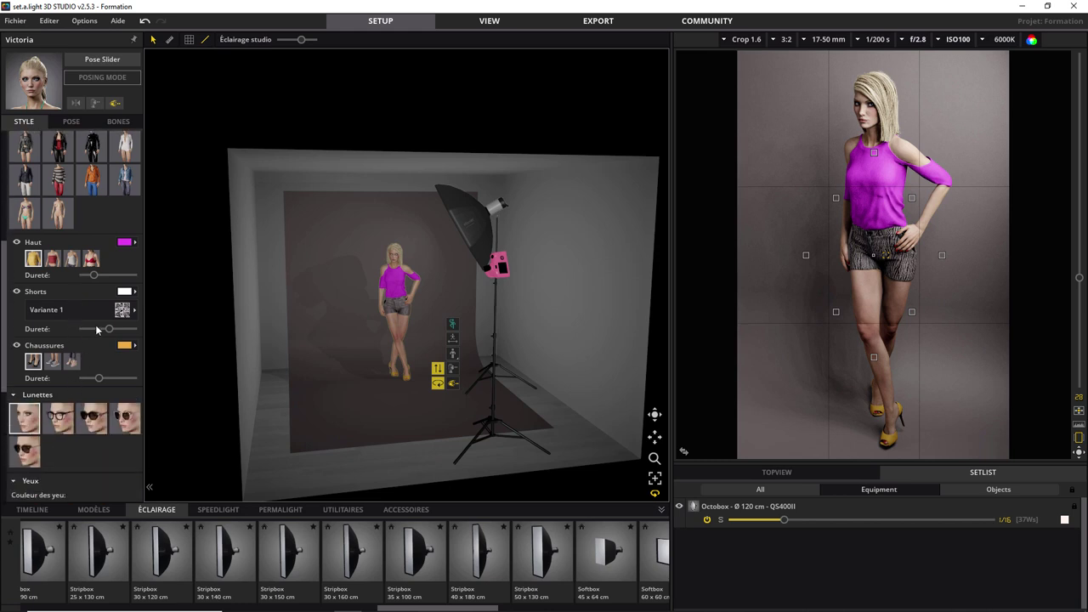
pyautogui.click(135, 314)
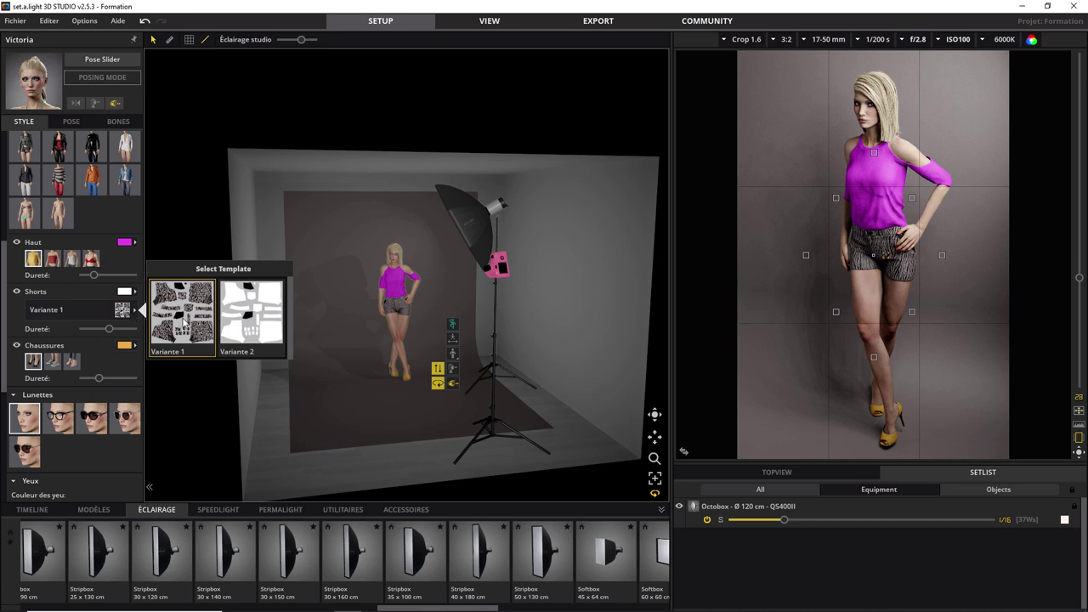
pyautogui.click(251, 321)
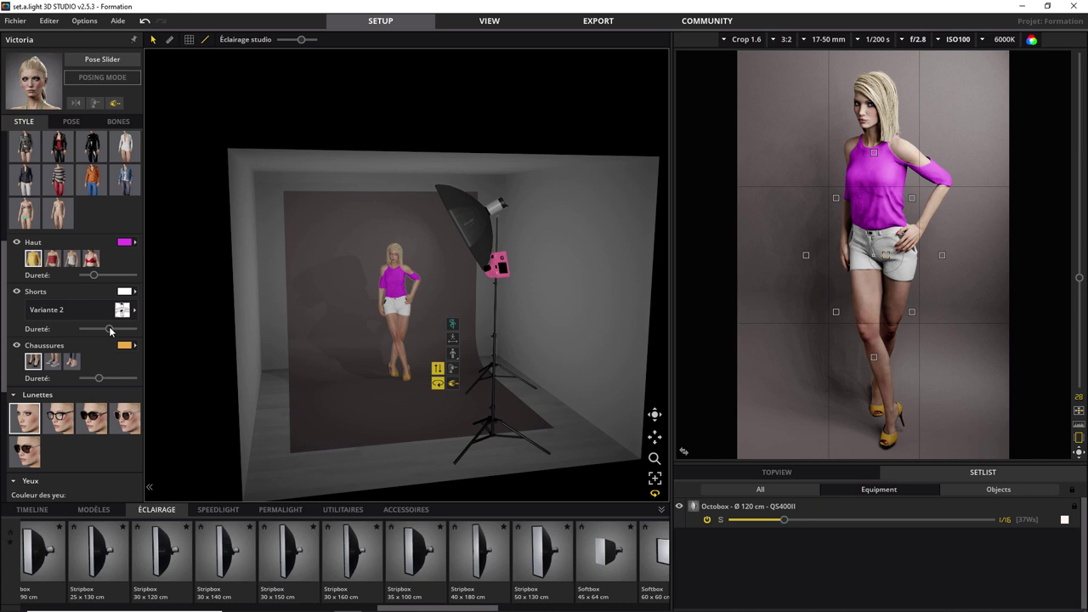
pyautogui.scroll(-1, 73, 309)
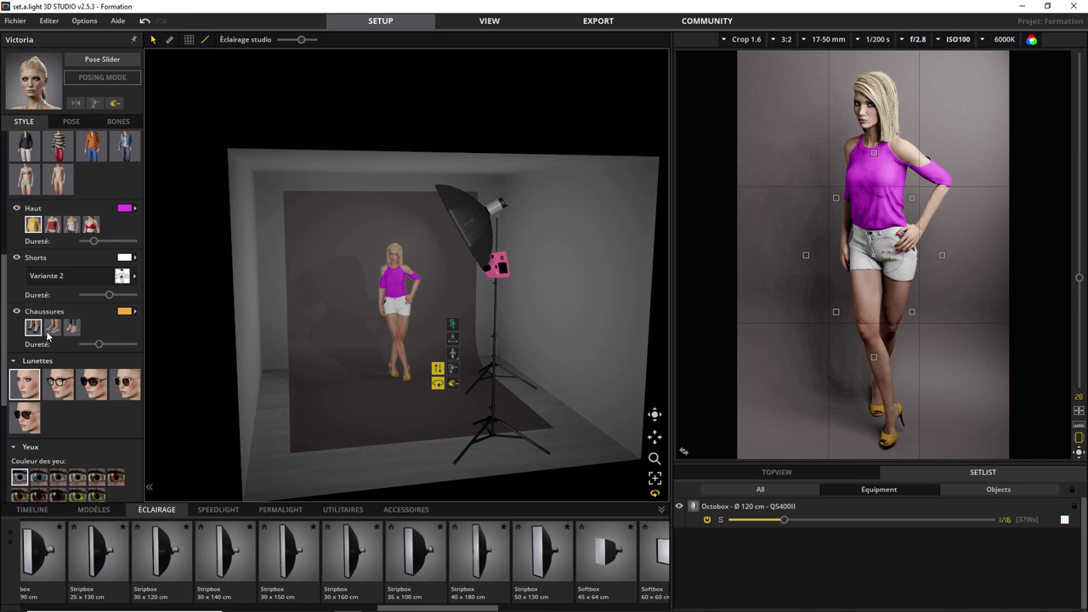
# Step: Give Victoria pink wedge sandals and, after trying other glasses, the light-framed sunglasses
pyautogui.click(53, 329)
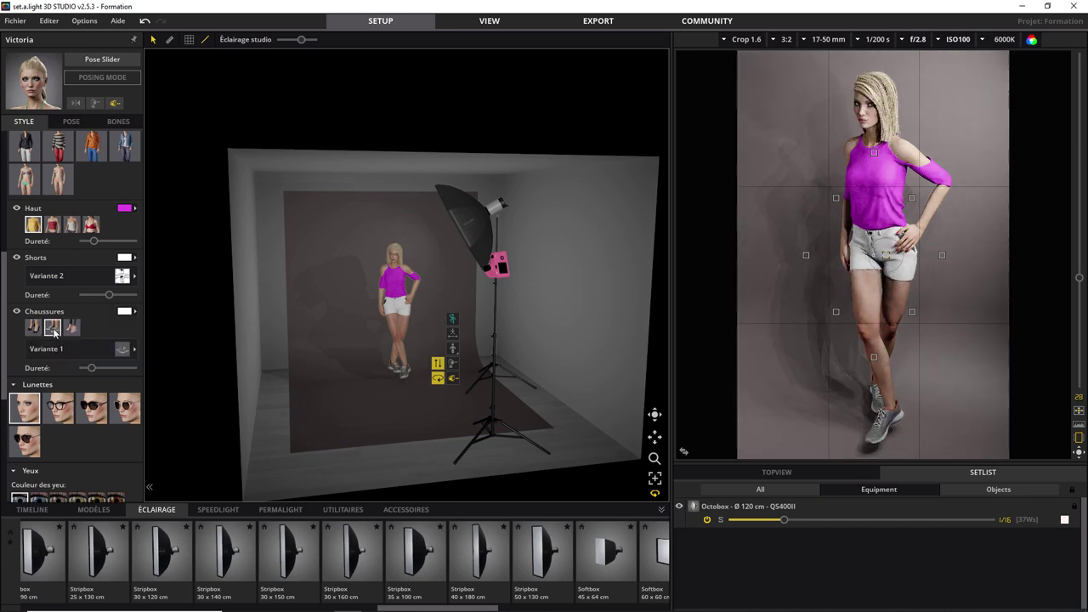
pyautogui.click(75, 330)
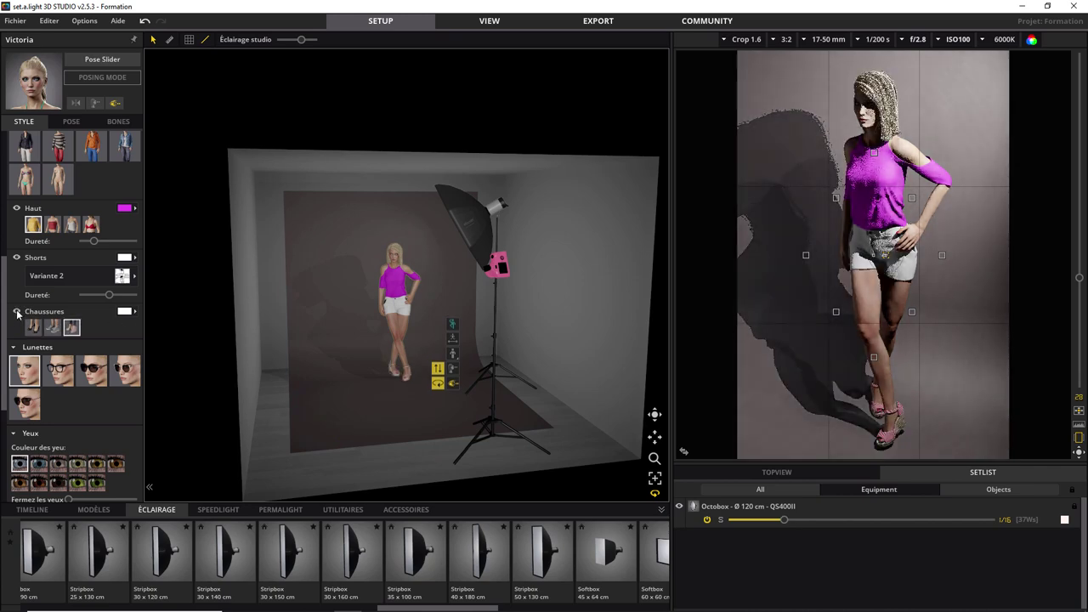
pyautogui.click(53, 380)
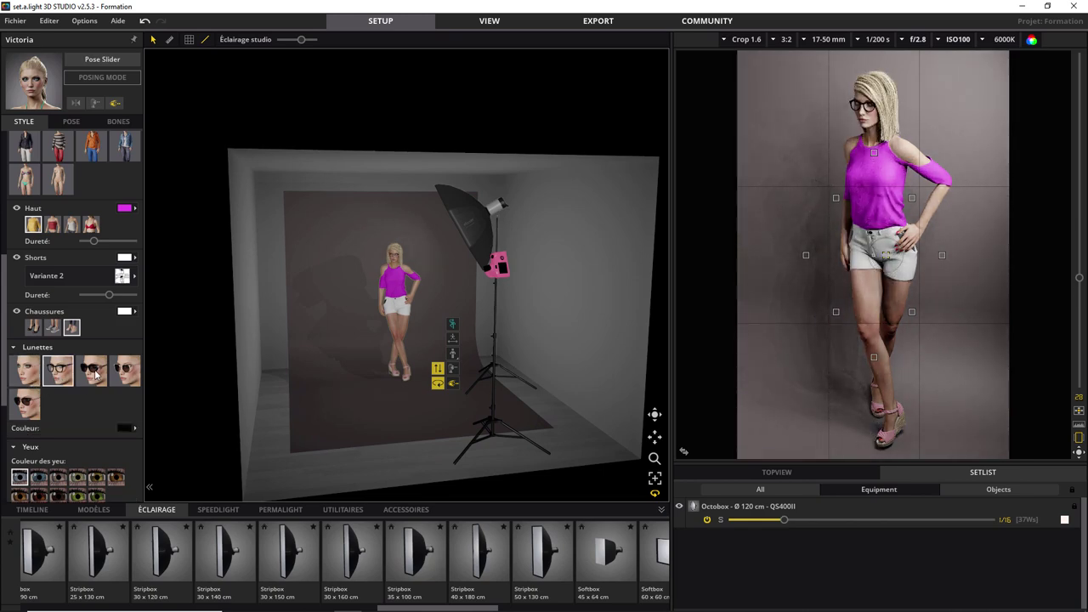
pyautogui.click(96, 374)
pyautogui.click(128, 374)
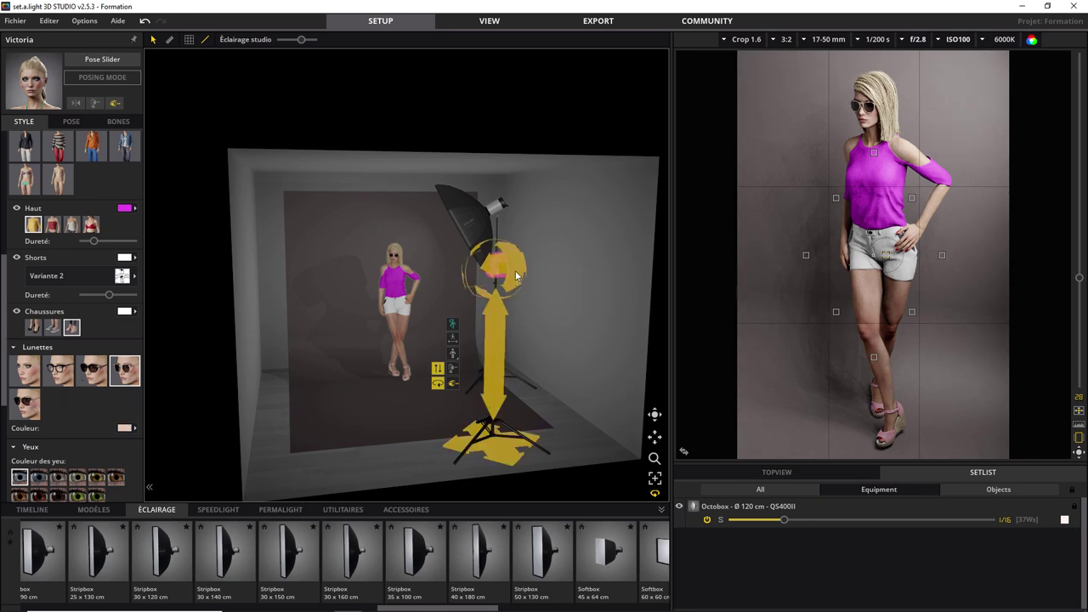
# Step: Fit the camera with the 70-200 mm lens at 175 mm, tilted onto Victoria's face
pyautogui.click(515, 270)
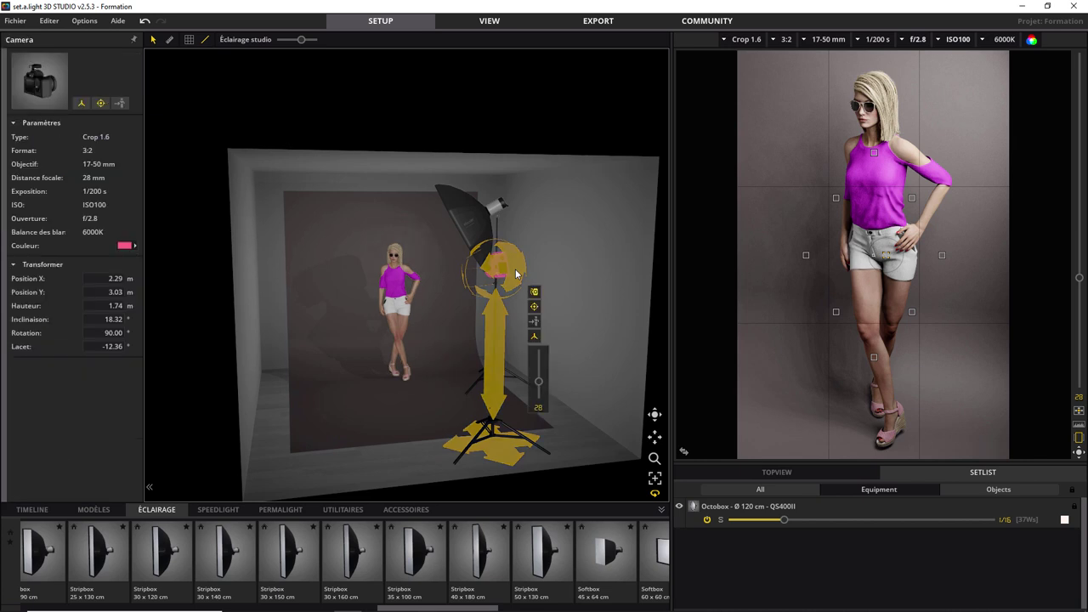
pyautogui.click(832, 41)
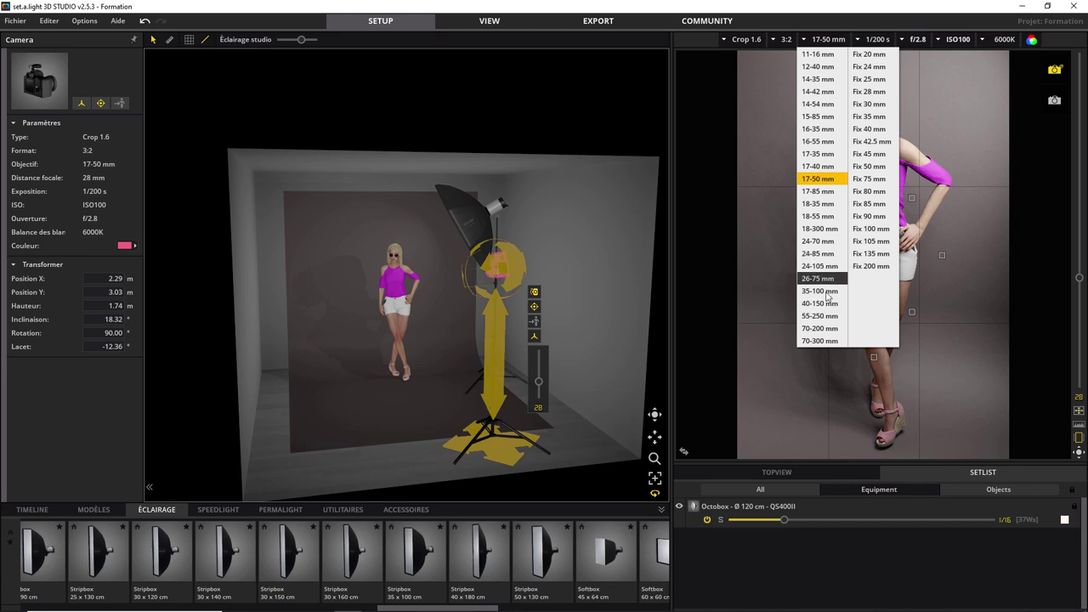
pyautogui.click(820, 329)
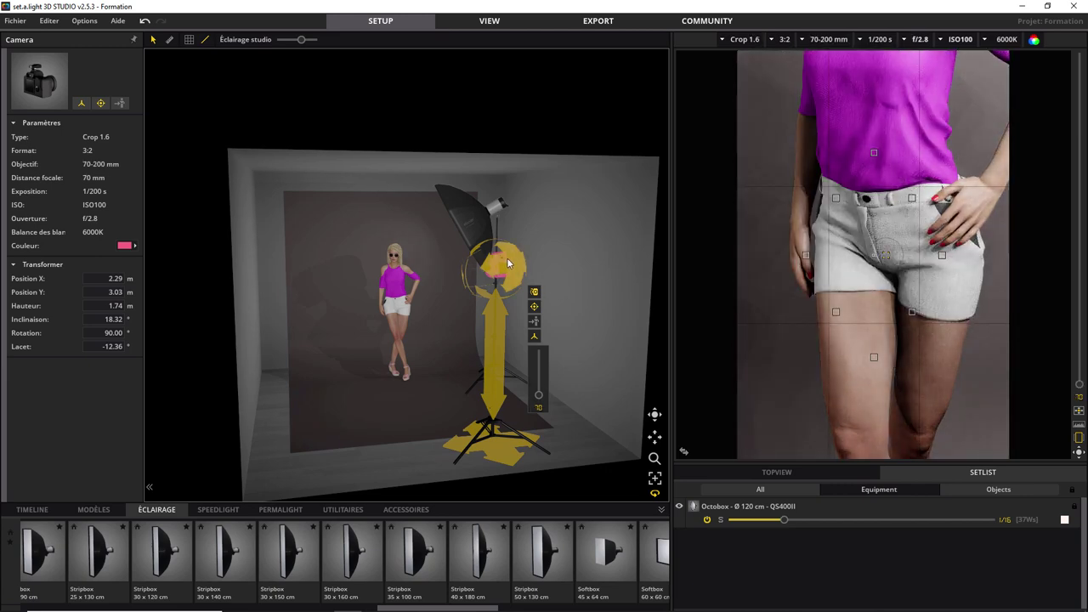
pyautogui.moveTo(506, 258)
pyautogui.mouseDown()
pyautogui.moveTo(524, 369)
pyautogui.moveTo(511, 480)
pyautogui.mouseUp()
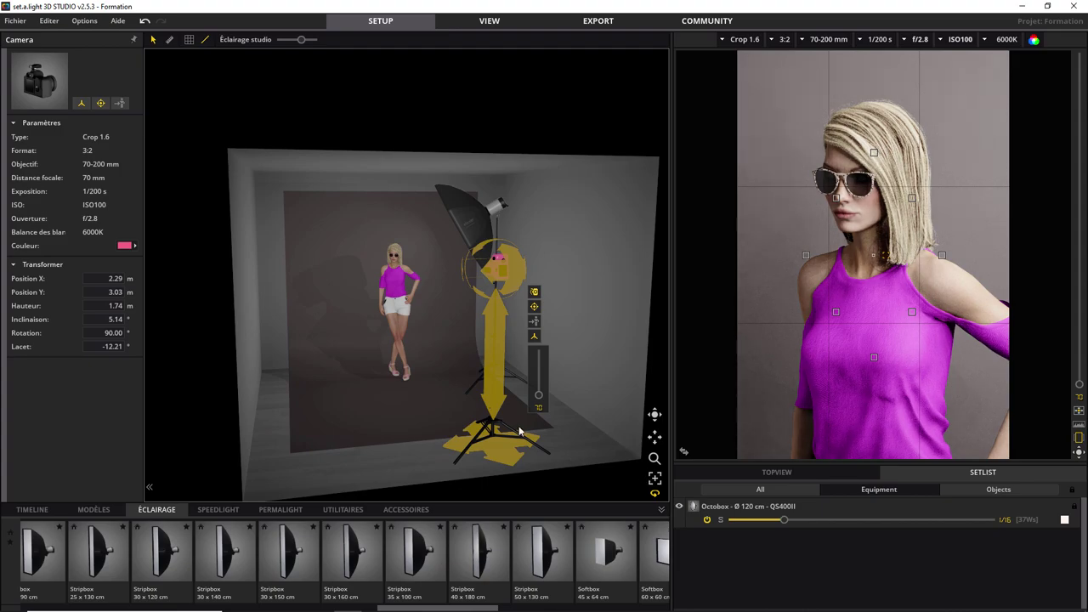
pyautogui.moveTo(538, 397); pyautogui.dragTo(538, 361)
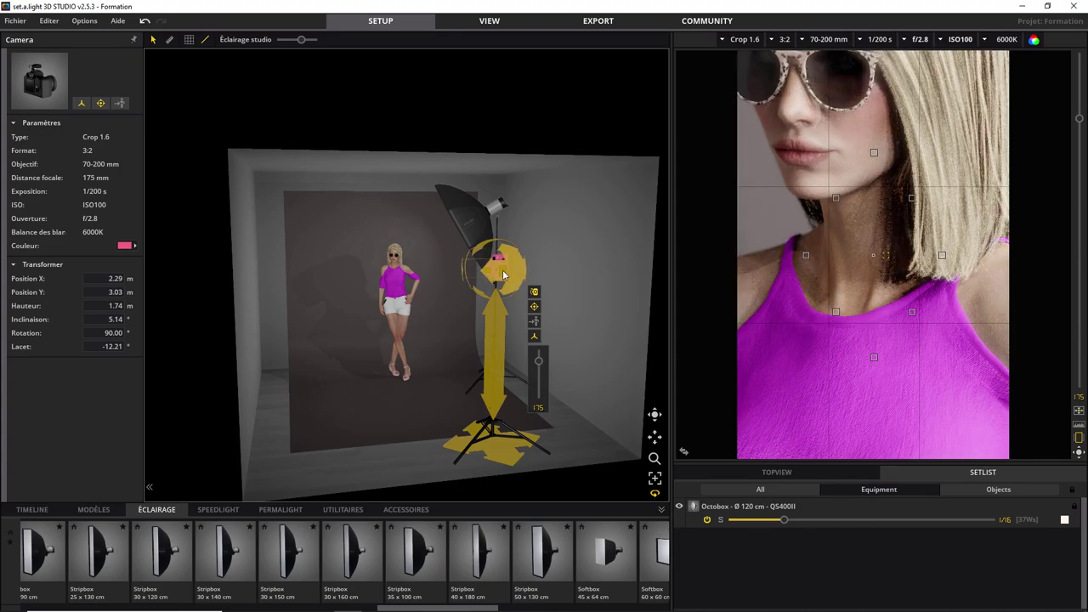
pyautogui.moveTo(502, 272); pyautogui.dragTo(534, 330)
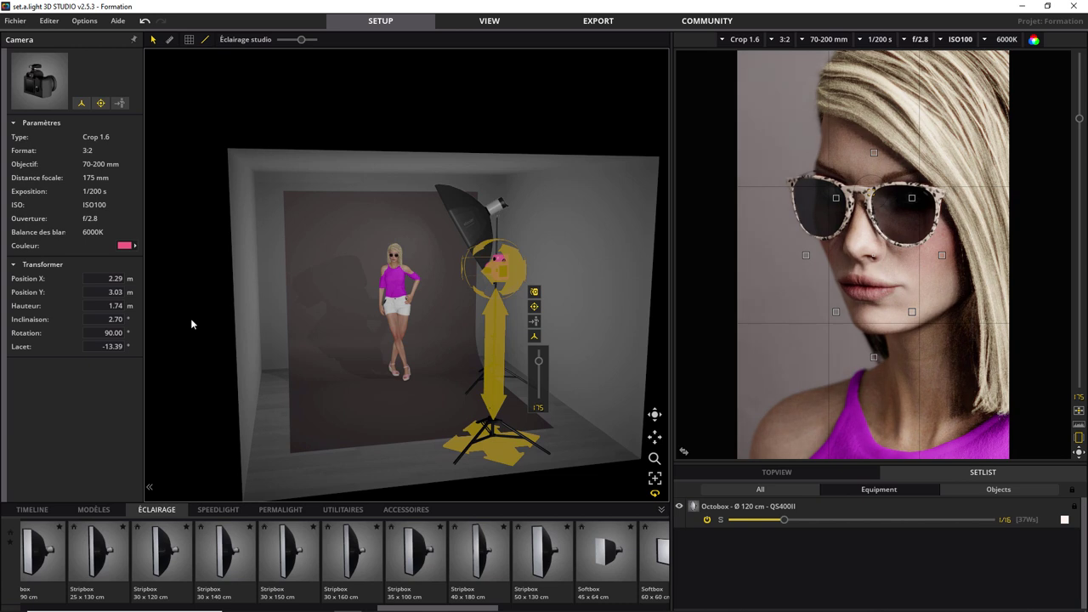
# Step: Color Victoria's sunglasses frames orange (E6782B), then switch to the no-glasses option
pyautogui.click(403, 292)
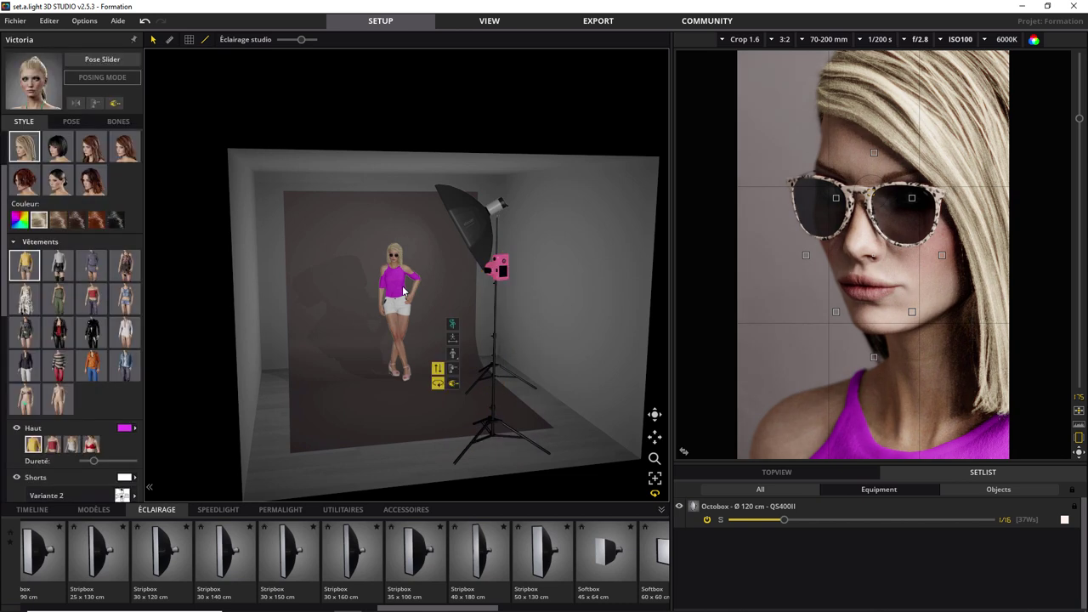
pyautogui.scroll(-1, 129, 439)
pyautogui.scroll(-2, 126, 417)
pyautogui.scroll(-2, 123, 391)
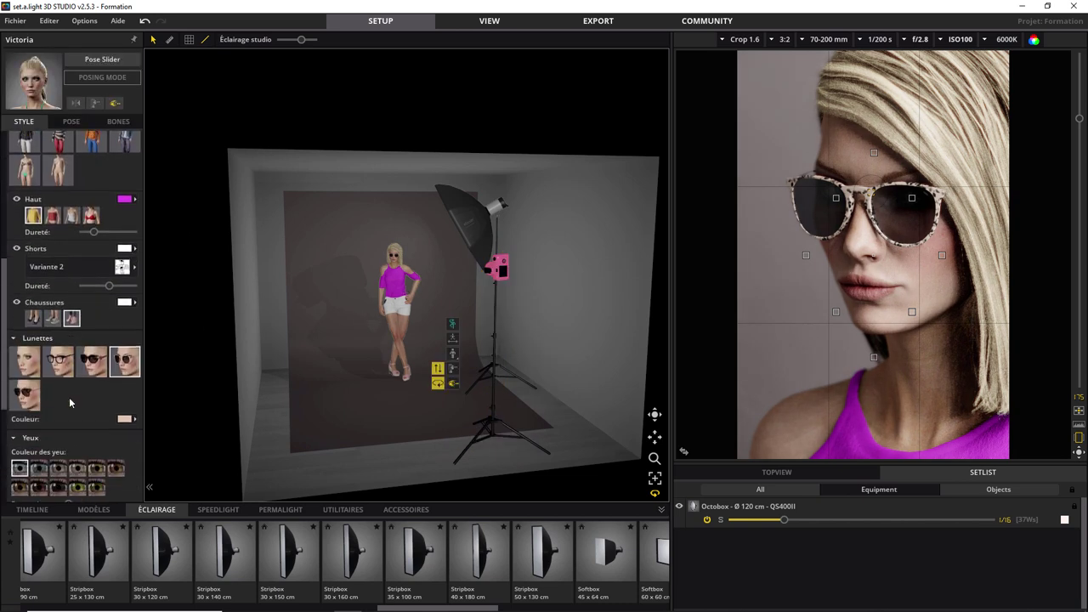
pyautogui.scroll(-1, 122, 377)
pyautogui.click(126, 375)
pyautogui.moveTo(240, 289); pyautogui.dragTo(239, 276)
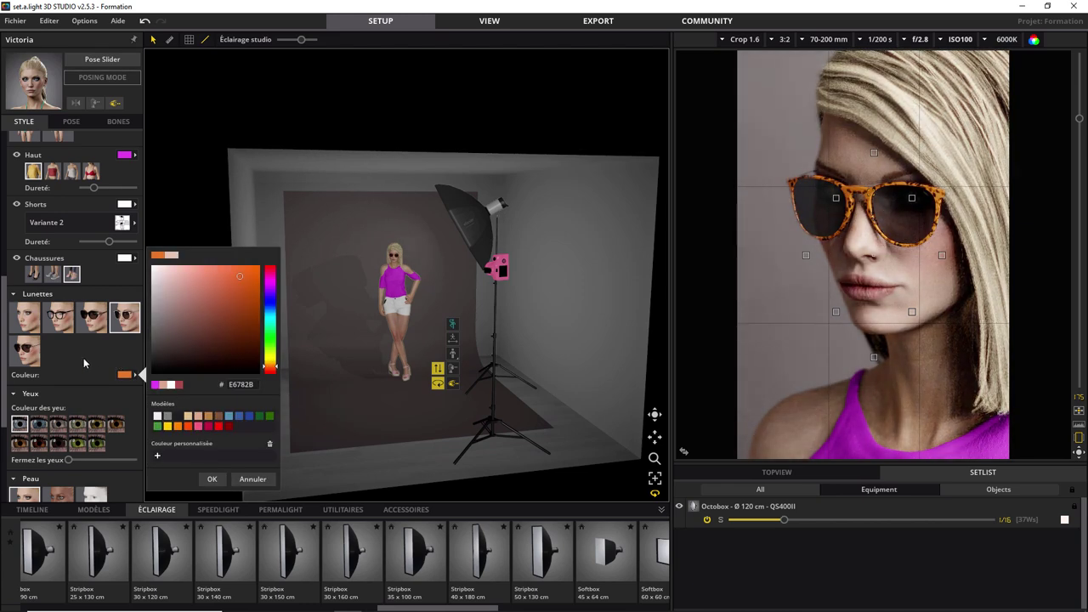
pyautogui.click(26, 319)
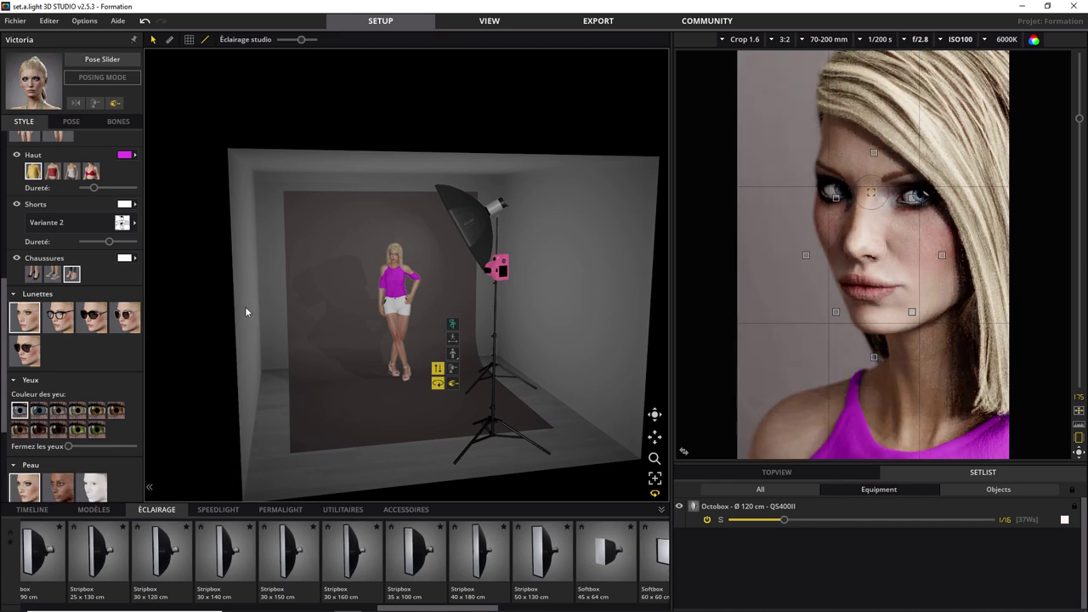
# Step: Turn Victoria's head toward the camera, try green then brown eyes, and keep her eyelids fully open
pyautogui.click(437, 384)
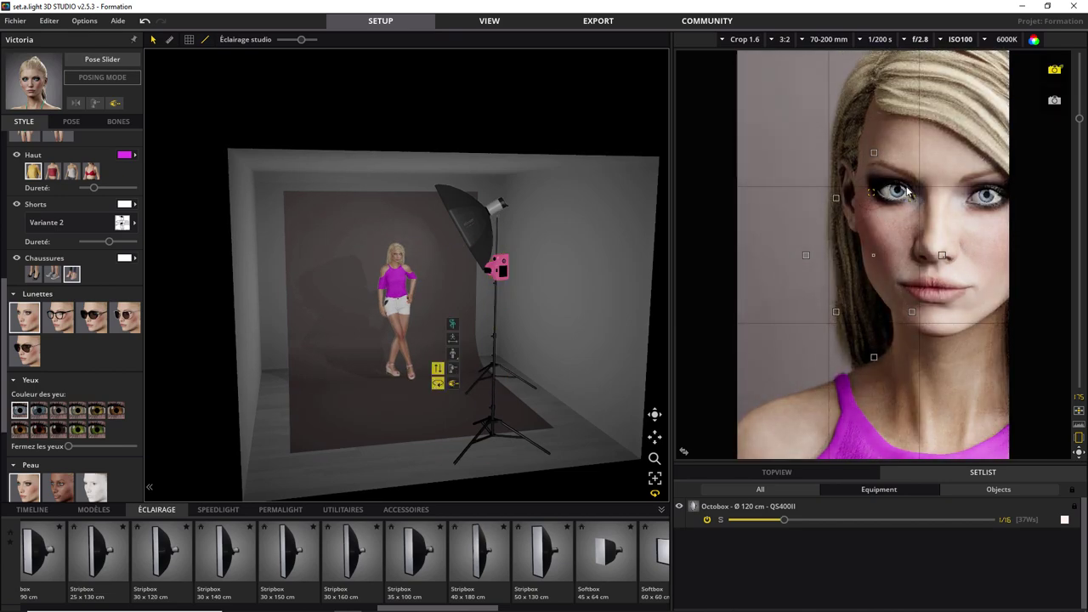
pyautogui.click(77, 431)
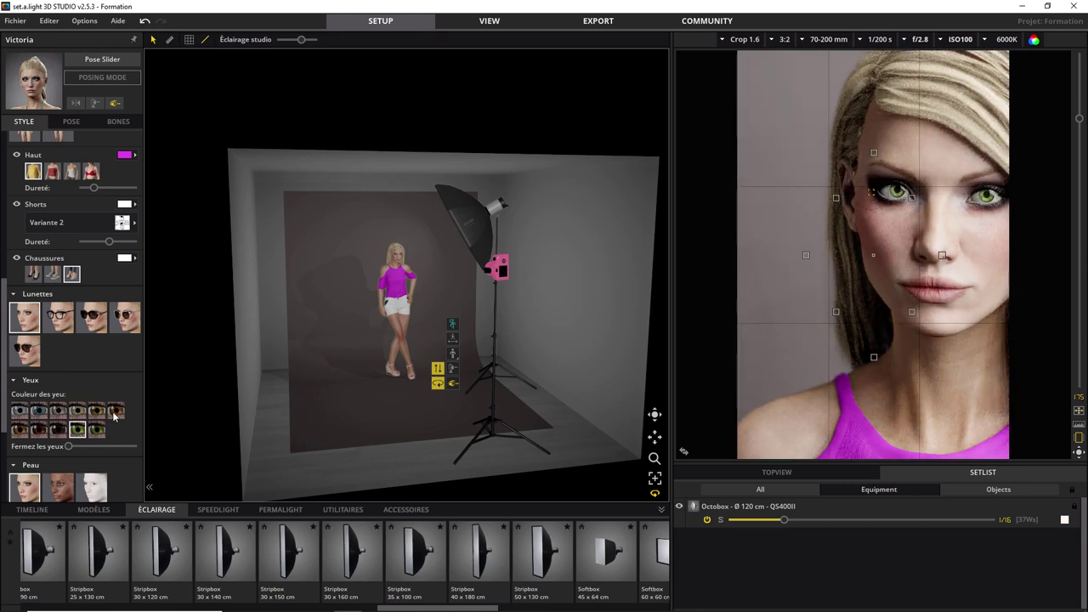
pyautogui.click(115, 412)
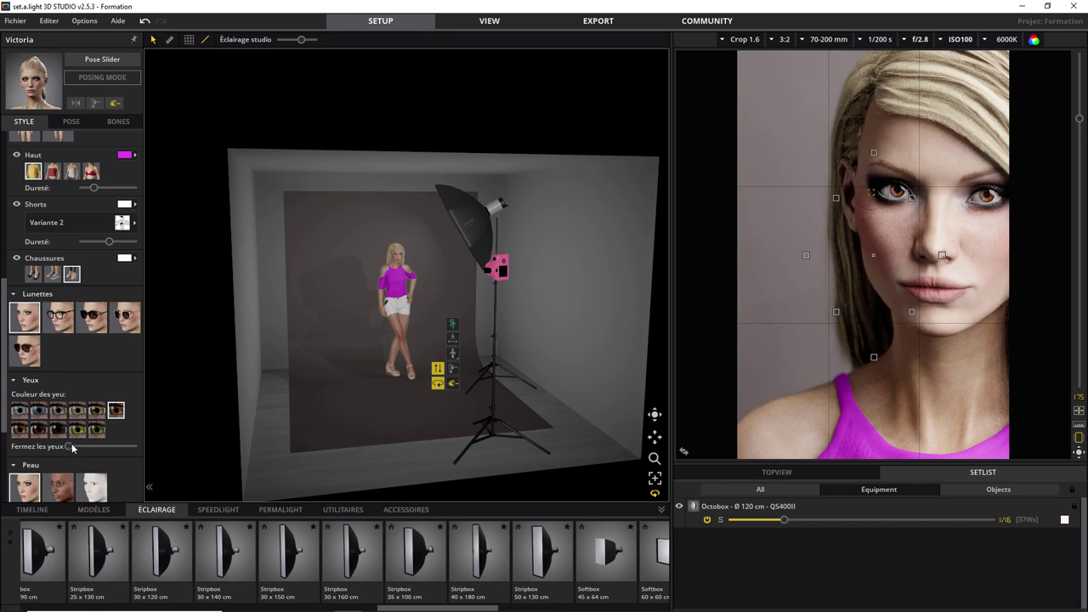
pyautogui.moveTo(69, 446); pyautogui.dragTo(87, 446)
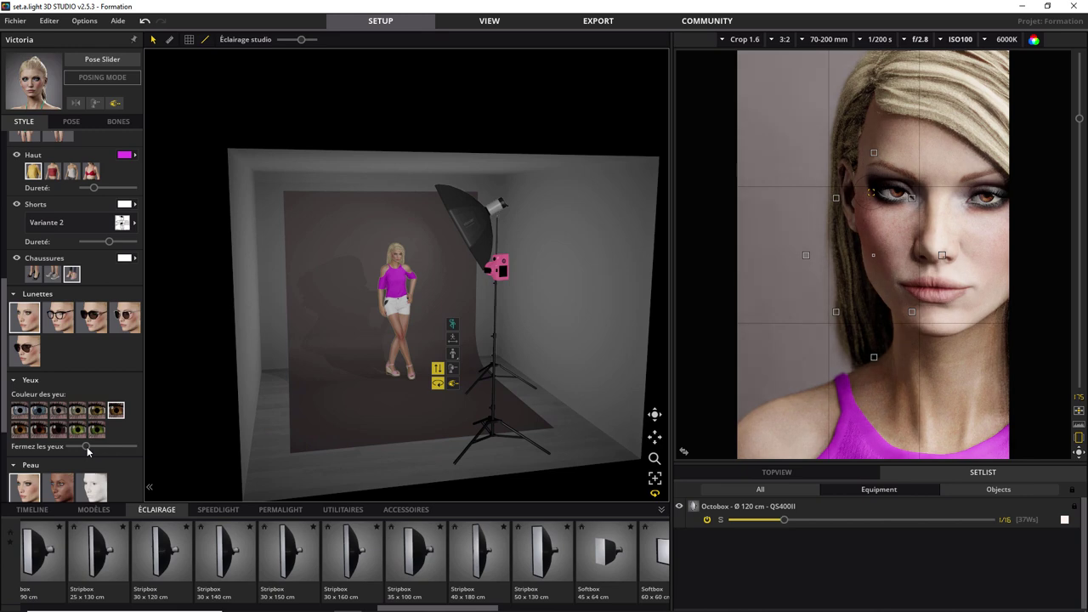
pyautogui.moveTo(86, 447); pyautogui.dragTo(72, 446)
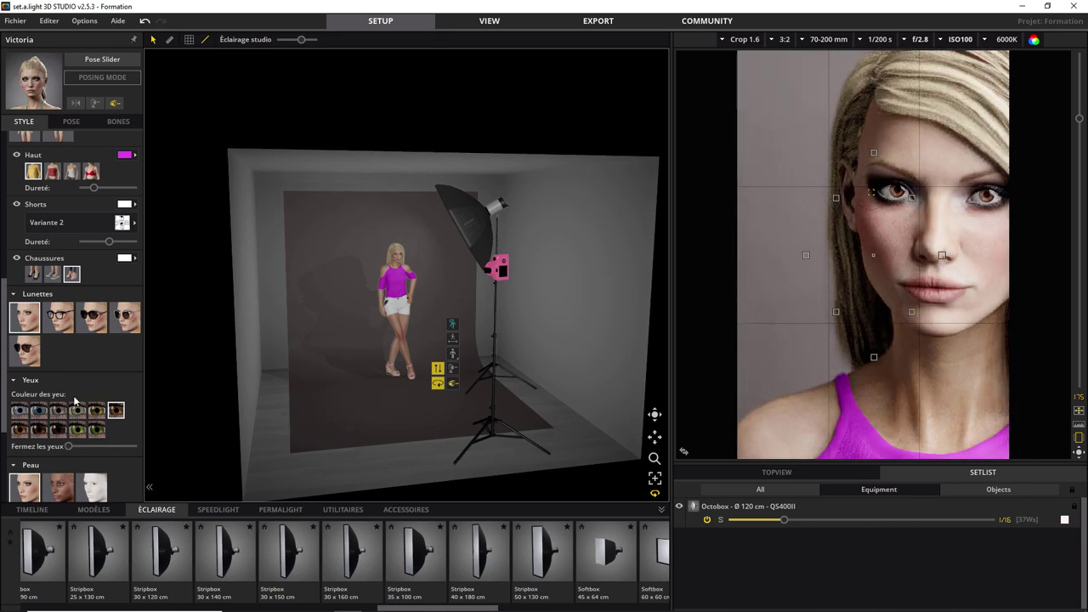
pyautogui.scroll(-3, 94, 339)
pyautogui.scroll(-2, 76, 345)
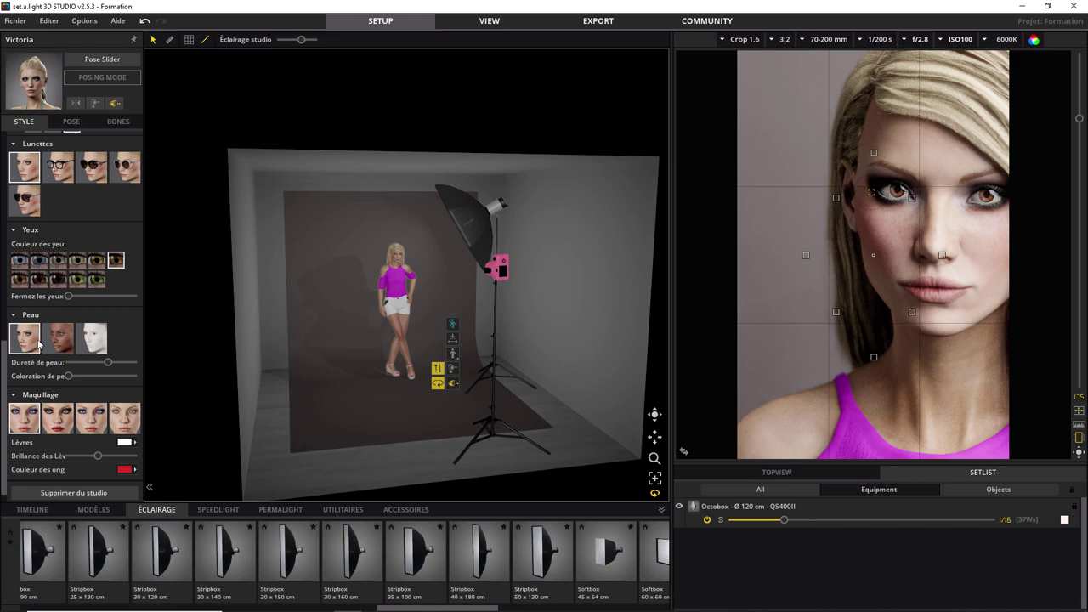
# Step: Try dark and pale skin on Victoria, then return to her natural skin tone
pyautogui.click(65, 346)
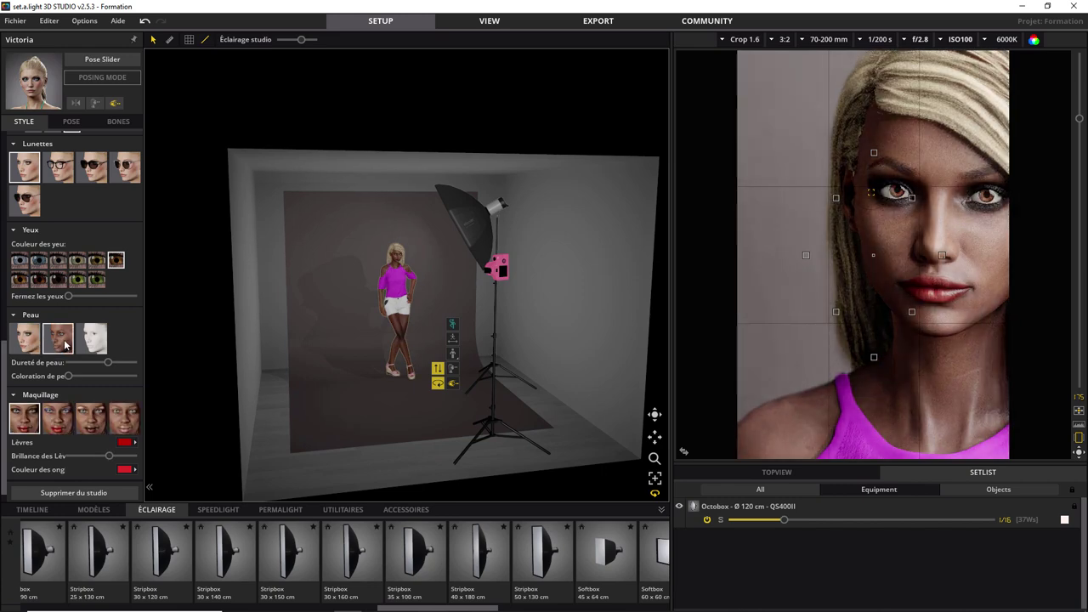
pyautogui.click(98, 346)
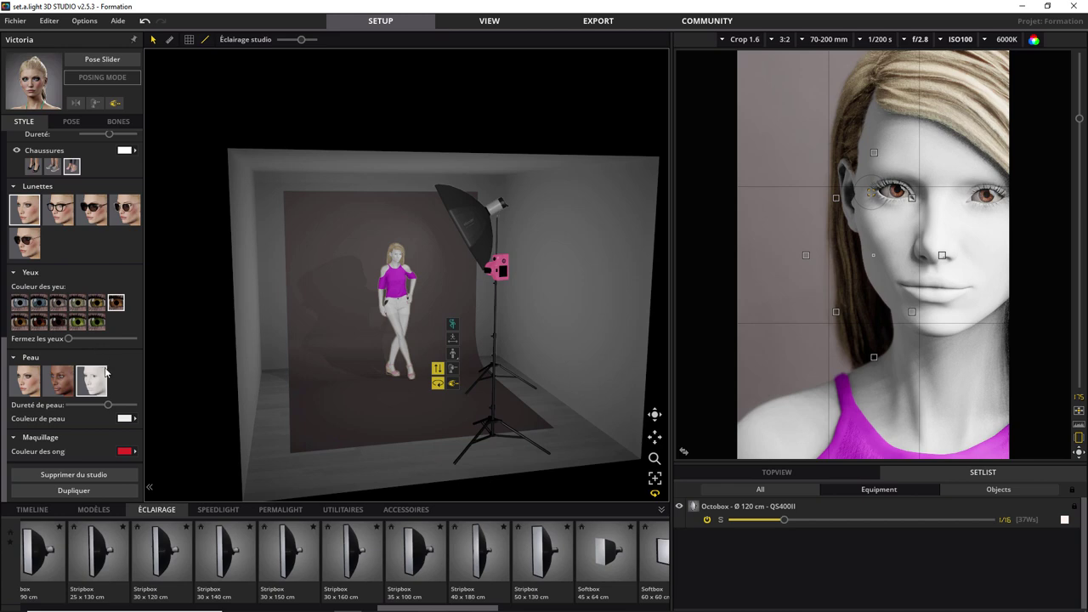
pyautogui.click(26, 384)
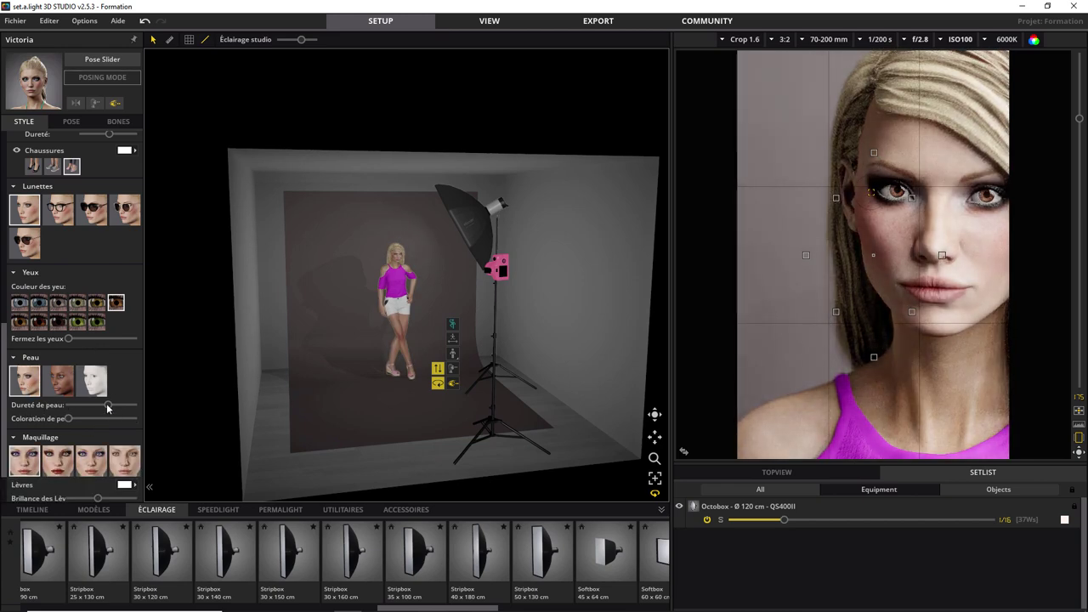
# Step: Set Dureté de peau to a moderate level and warm the Coloration de peau slightly
pyautogui.moveTo(108, 407); pyautogui.dragTo(150, 412)
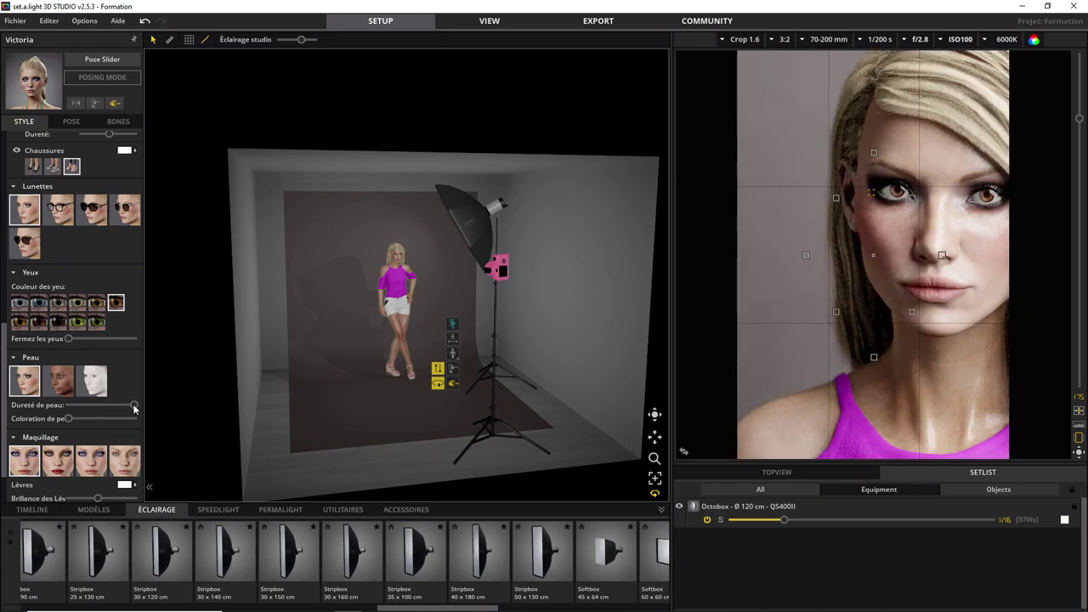
pyautogui.moveTo(133, 408)
pyautogui.mouseDown()
pyautogui.moveTo(77, 407)
pyautogui.moveTo(138, 412)
pyautogui.mouseUp()
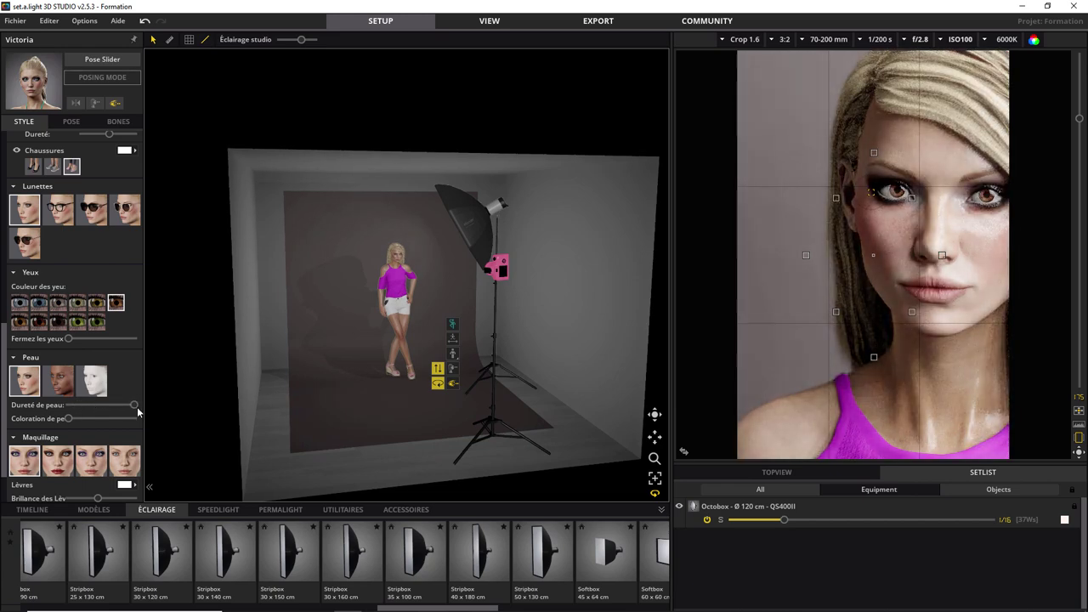
pyautogui.moveTo(135, 407); pyautogui.dragTo(95, 405)
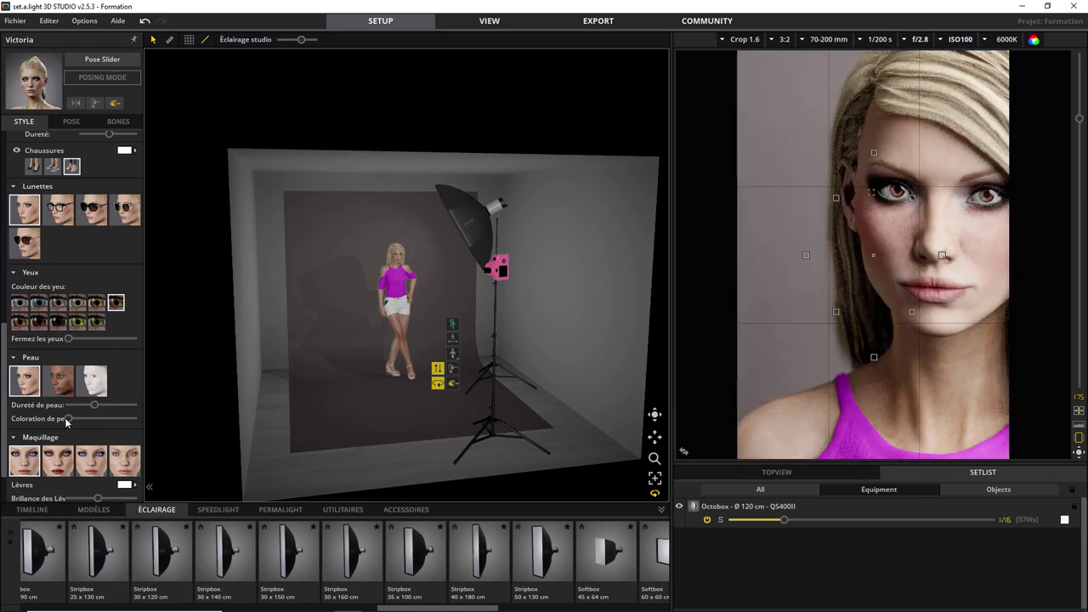
pyautogui.moveTo(84, 418)
pyautogui.mouseDown()
pyautogui.moveTo(135, 421)
pyautogui.moveTo(77, 422)
pyautogui.moveTo(119, 425)
pyautogui.moveTo(102, 419)
pyautogui.mouseUp()
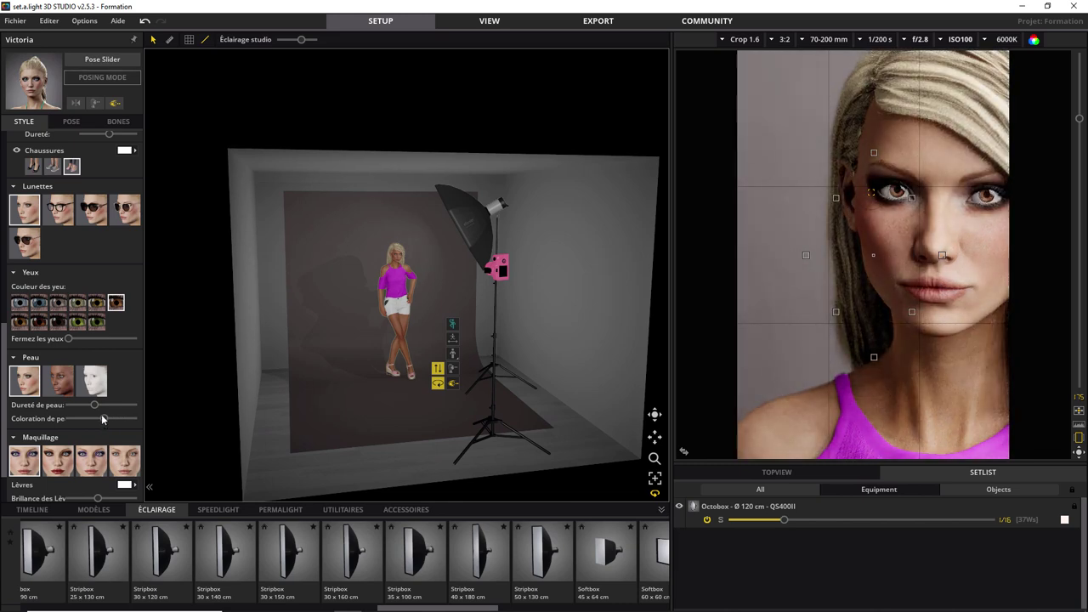
pyautogui.scroll(-2, 85, 417)
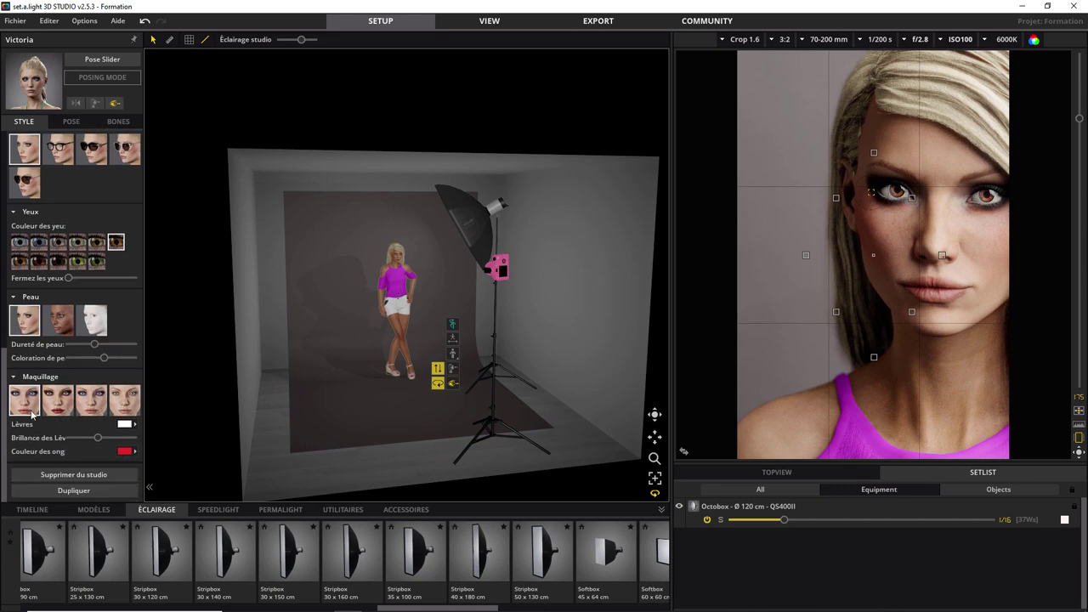
# Step: Compare the red-lipstick, purple-eyeshadow and natural Maquillage presets, finishing on the natural look
pyautogui.click(55, 408)
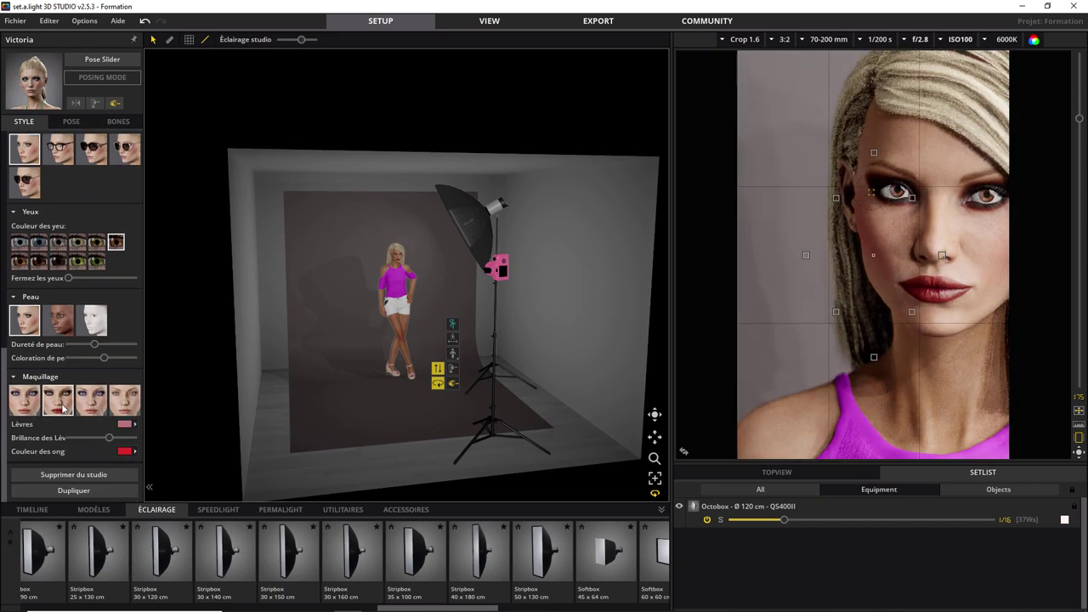
pyautogui.click(85, 409)
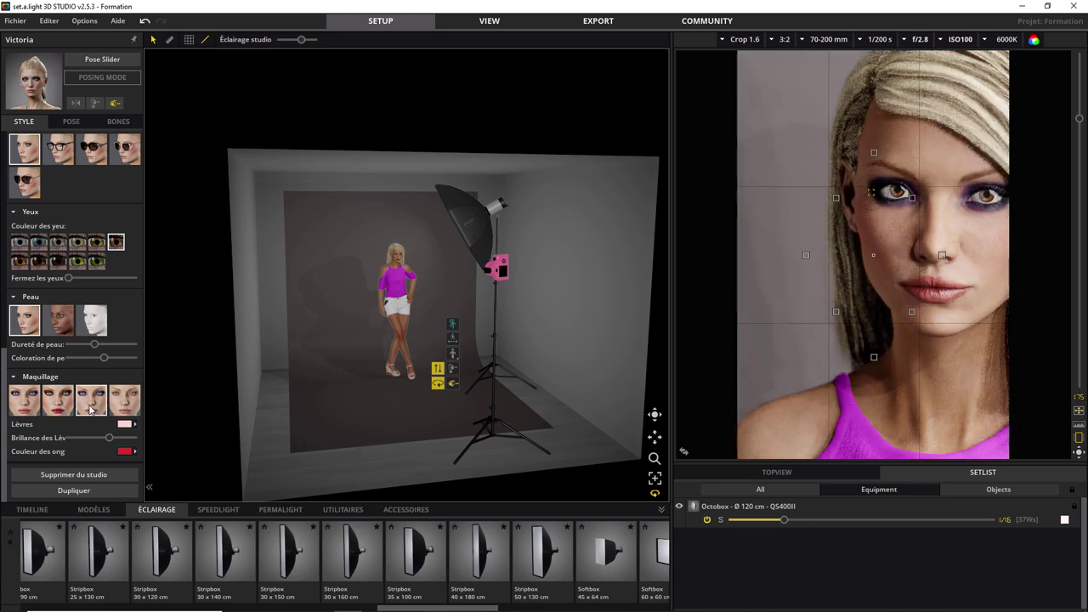
pyautogui.click(126, 406)
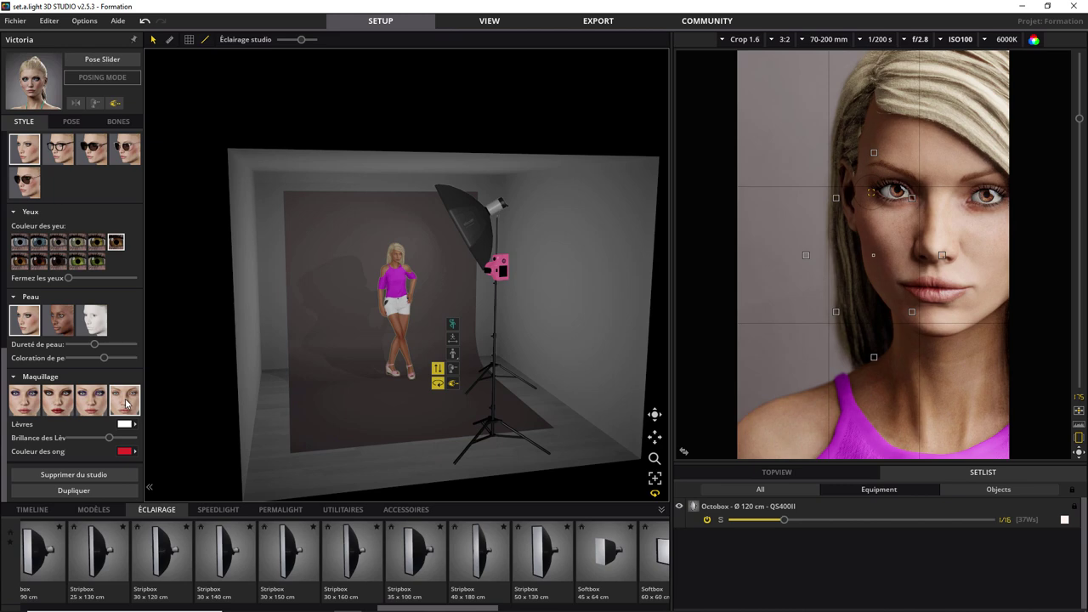
pyautogui.click(58, 407)
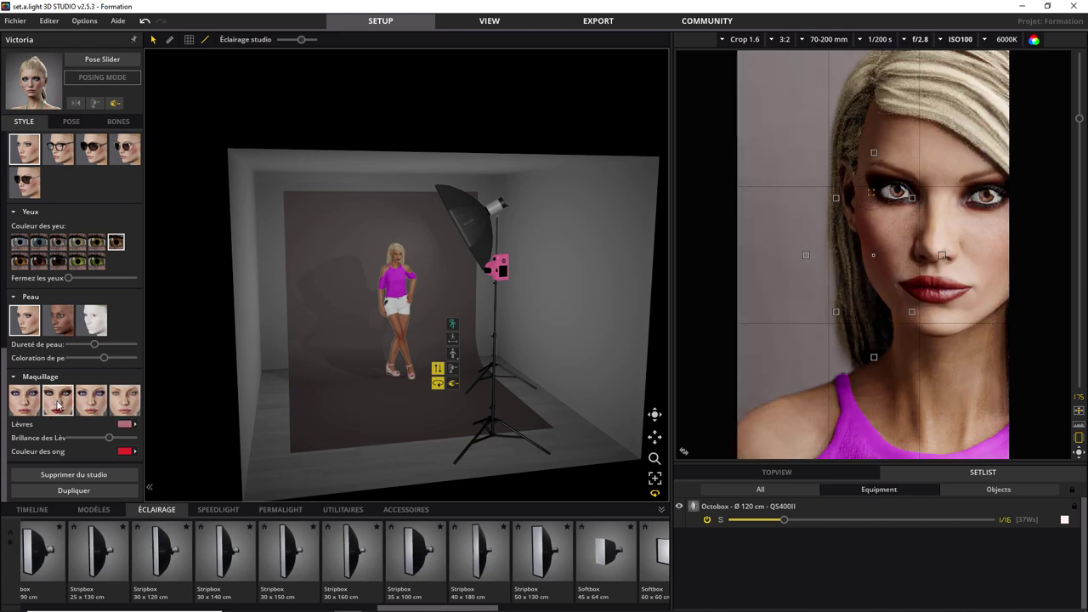
pyautogui.click(55, 411)
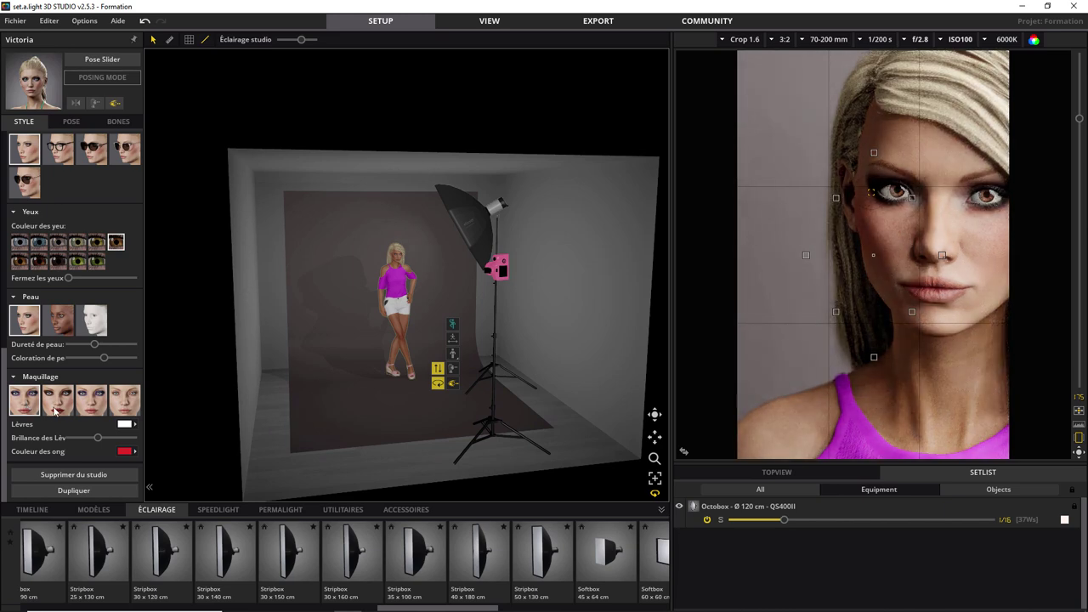
pyautogui.click(91, 407)
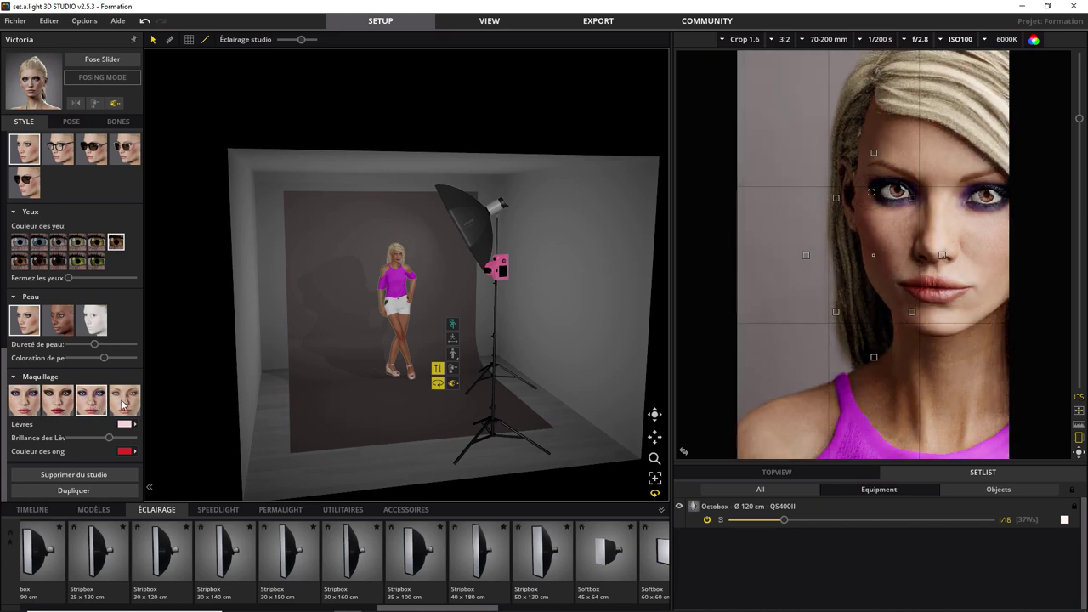
pyautogui.click(124, 406)
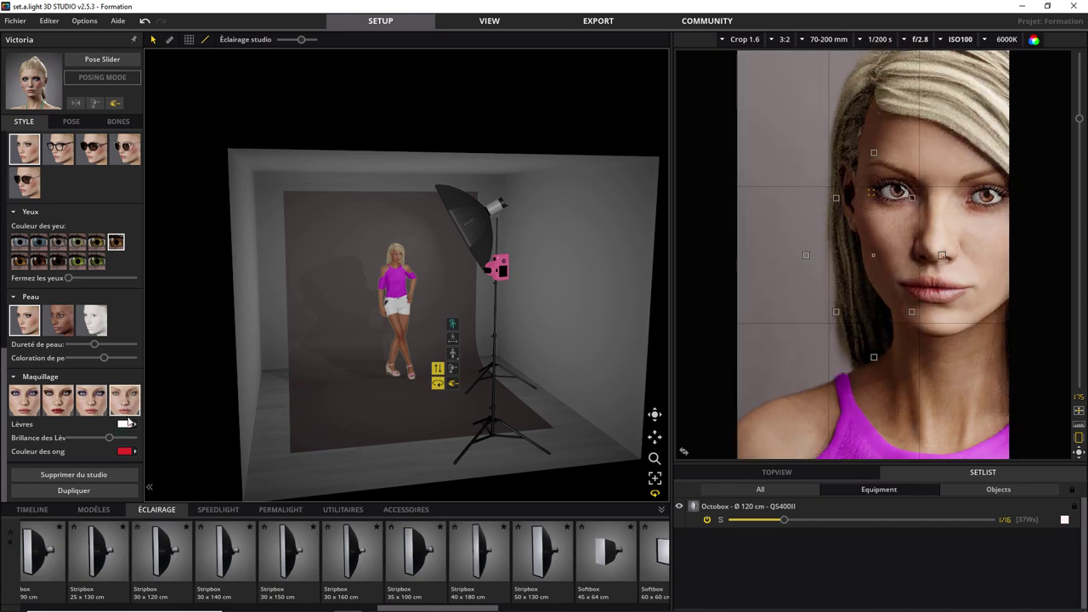
# Step: Change Victoria's lip colour to a muted pink
pyautogui.click(123, 425)
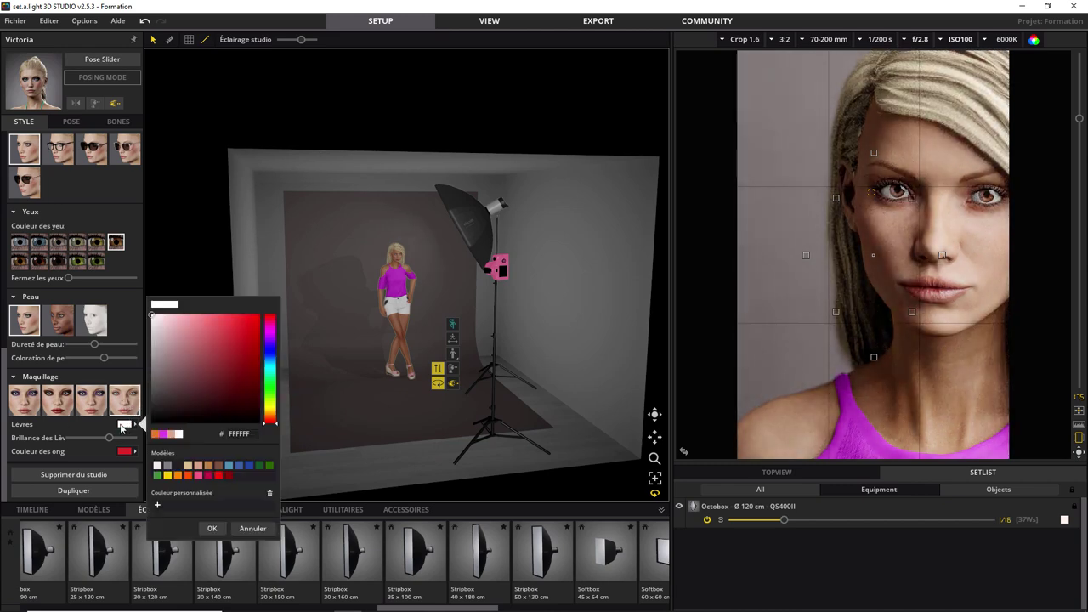
pyautogui.moveTo(195, 385)
pyautogui.mouseDown()
pyautogui.moveTo(218, 348)
pyautogui.moveTo(202, 332)
pyautogui.moveTo(185, 368)
pyautogui.moveTo(186, 339)
pyautogui.mouseUp()
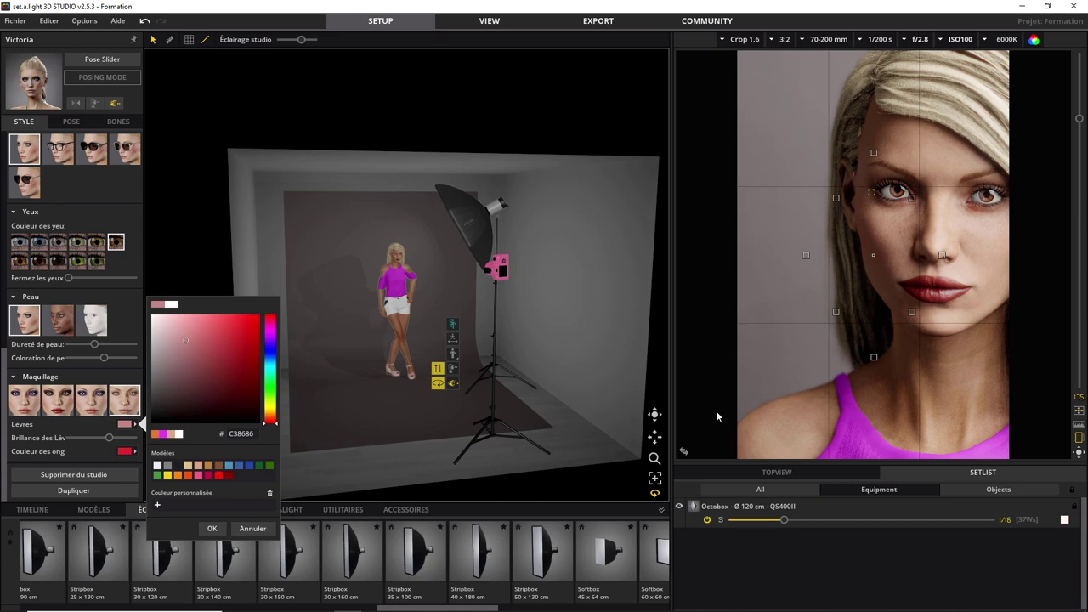
pyautogui.click(1079, 455)
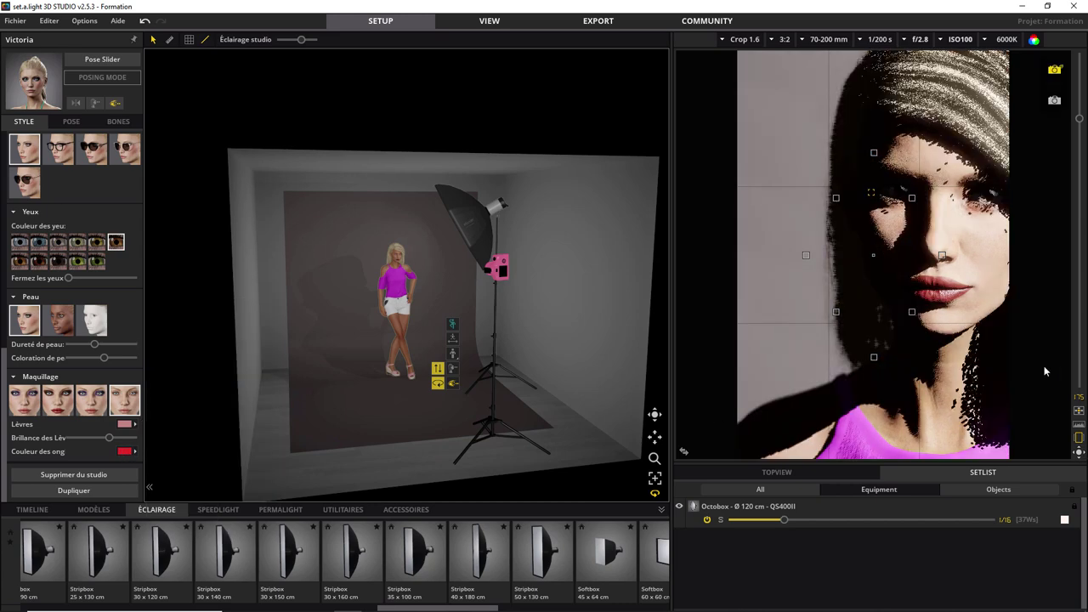
# Step: Frame the camera on Victoria's arm and shorts and set her nail polish to black (000000)
pyautogui.moveTo(1080, 454); pyautogui.dragTo(1049, 212)
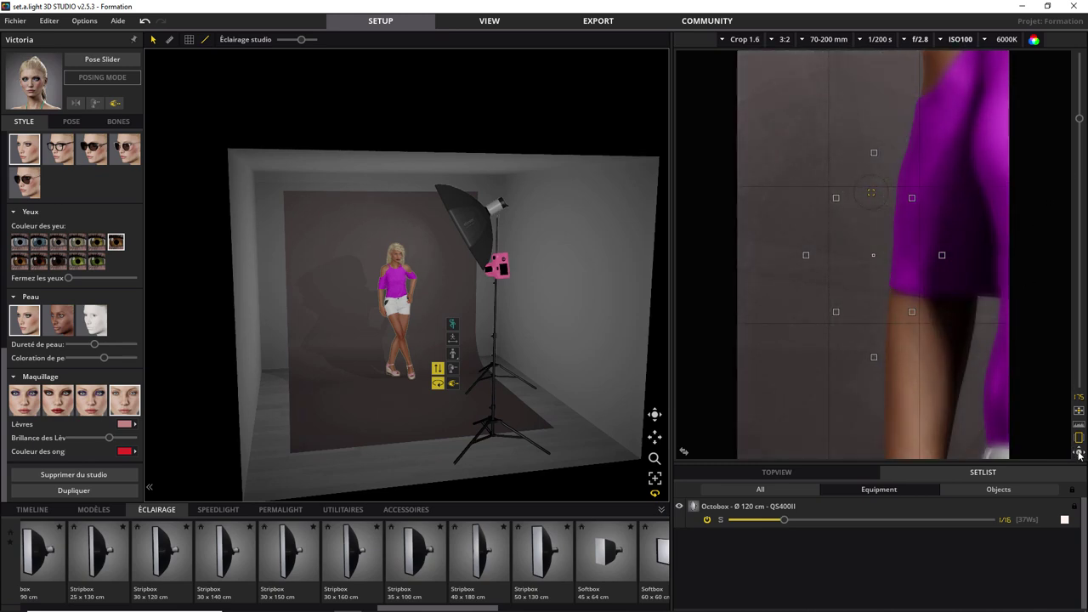
pyautogui.moveTo(1080, 453); pyautogui.dragTo(1046, 268)
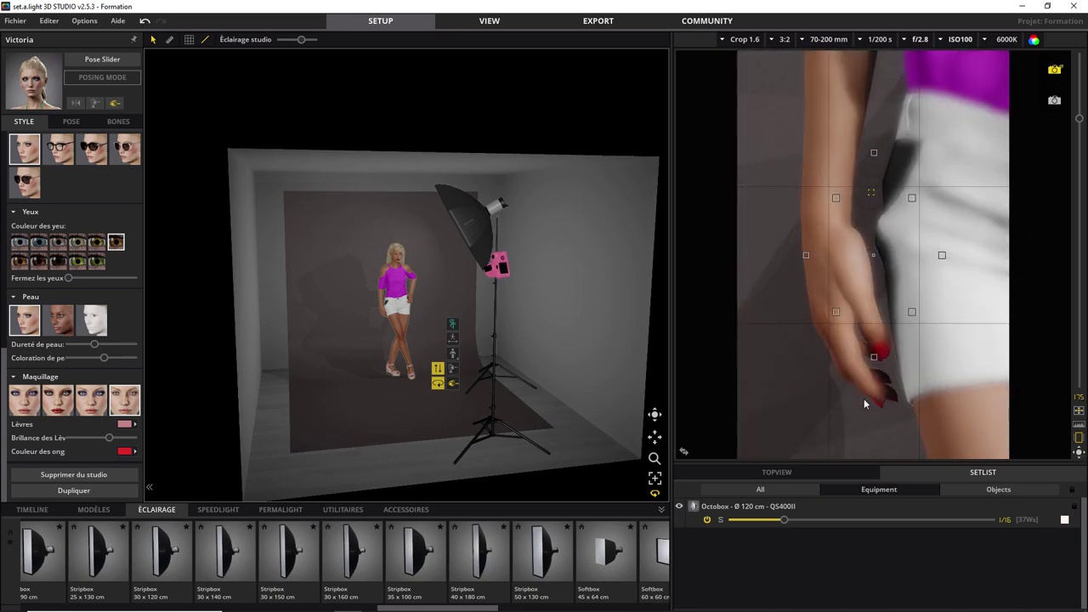
pyautogui.click(123, 452)
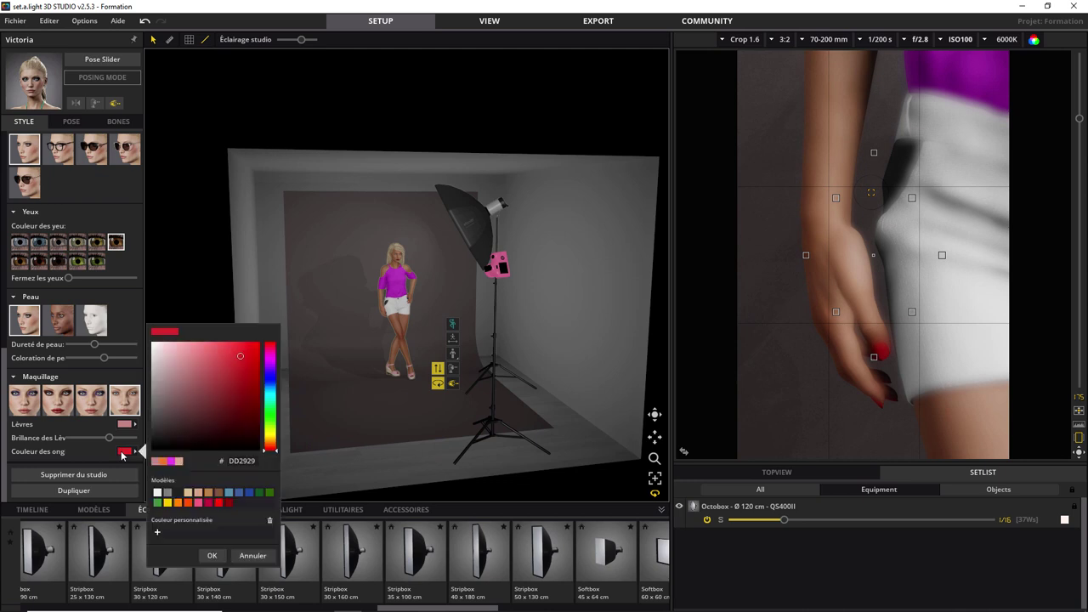
pyautogui.moveTo(170, 434); pyautogui.dragTo(148, 453)
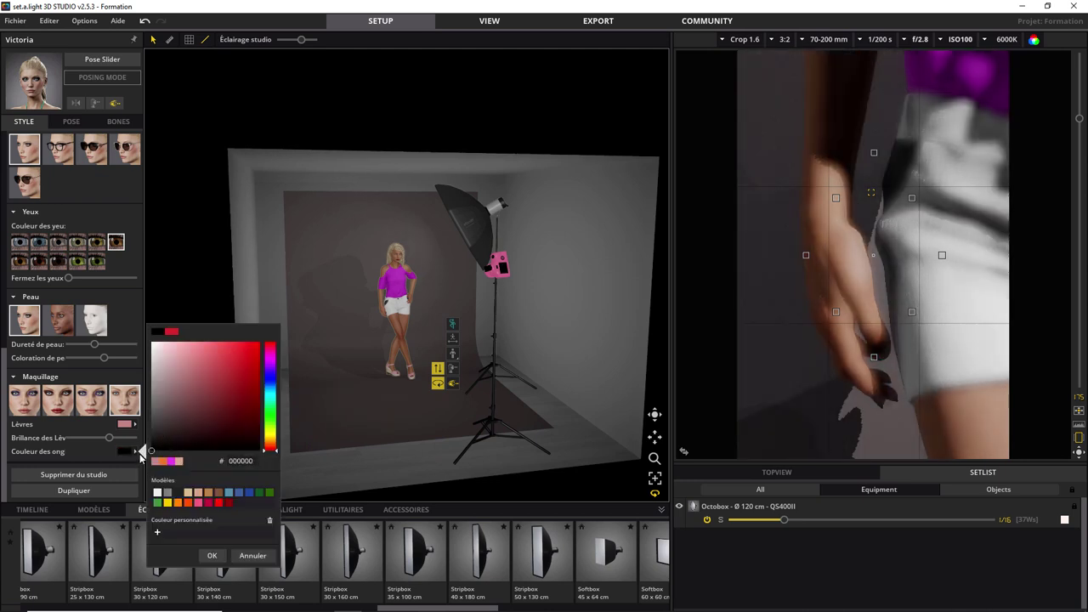
pyautogui.moveTo(884, 339)
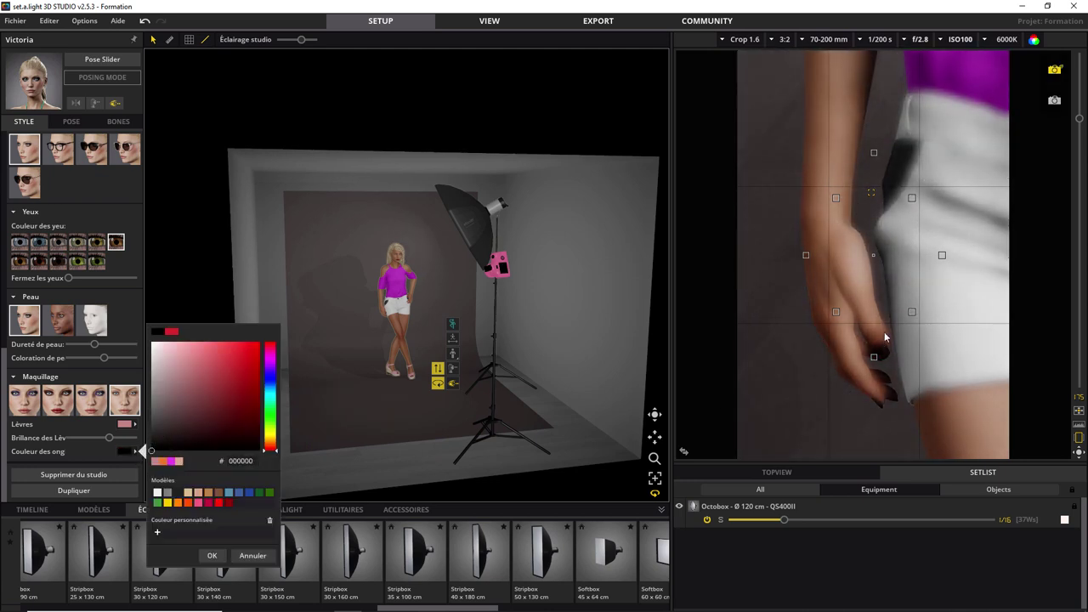
pyautogui.click(879, 349)
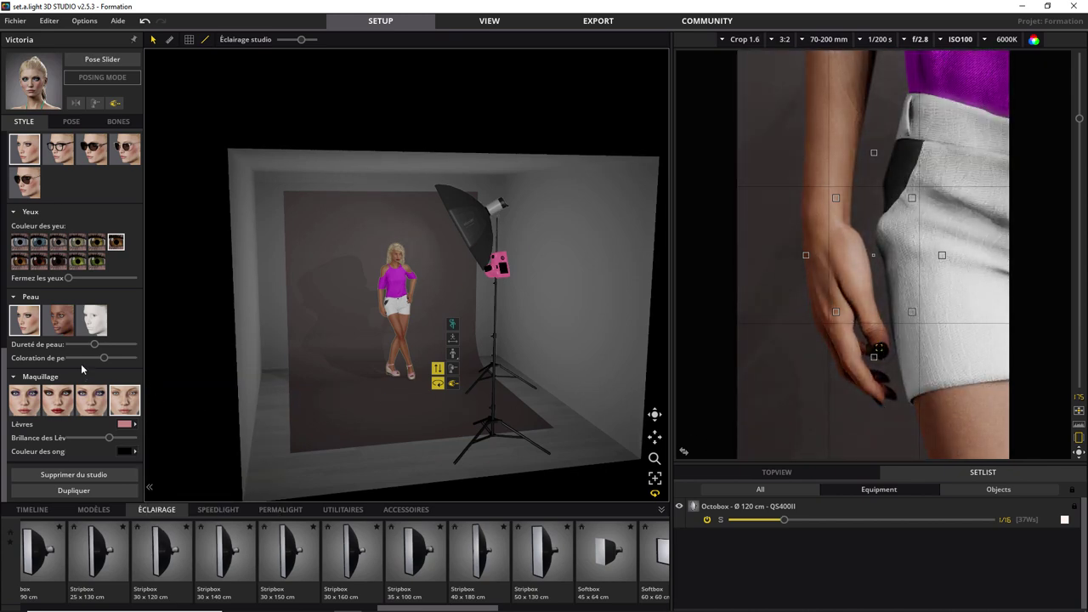
pyautogui.scroll(2, 85, 365)
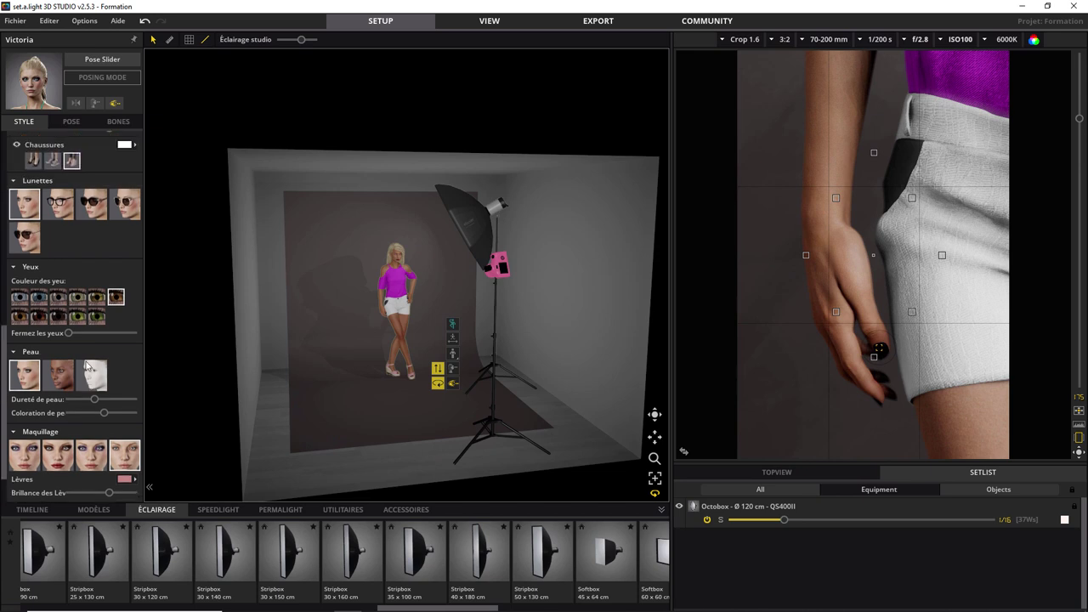
pyautogui.scroll(2, 87, 366)
pyautogui.scroll(2, 90, 365)
pyautogui.scroll(2, 92, 365)
pyautogui.scroll(2, 92, 366)
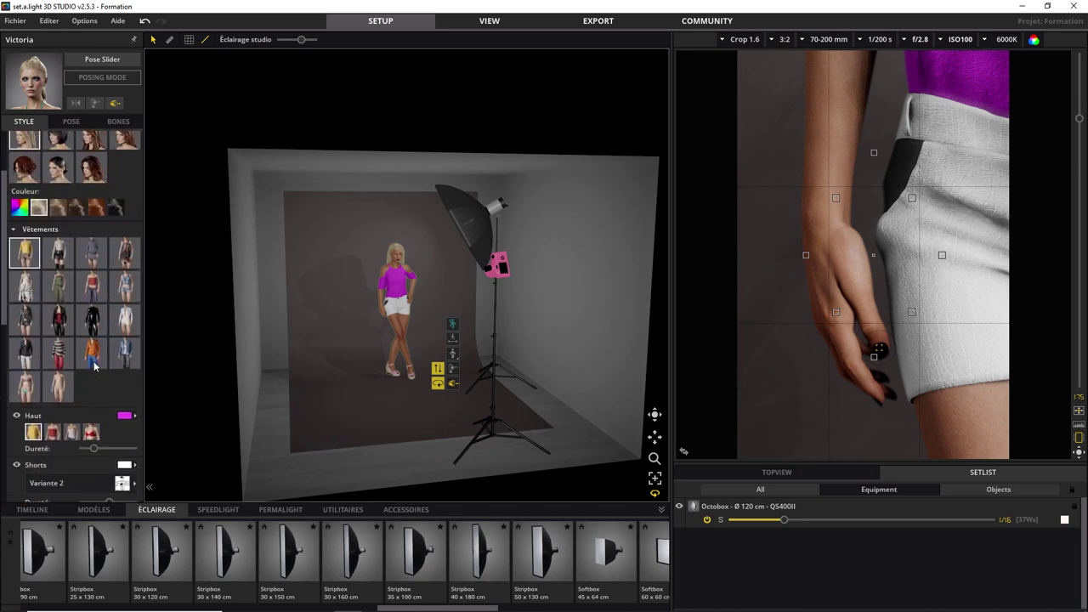
pyautogui.scroll(2, 93, 366)
pyautogui.scroll(1, 93, 366)
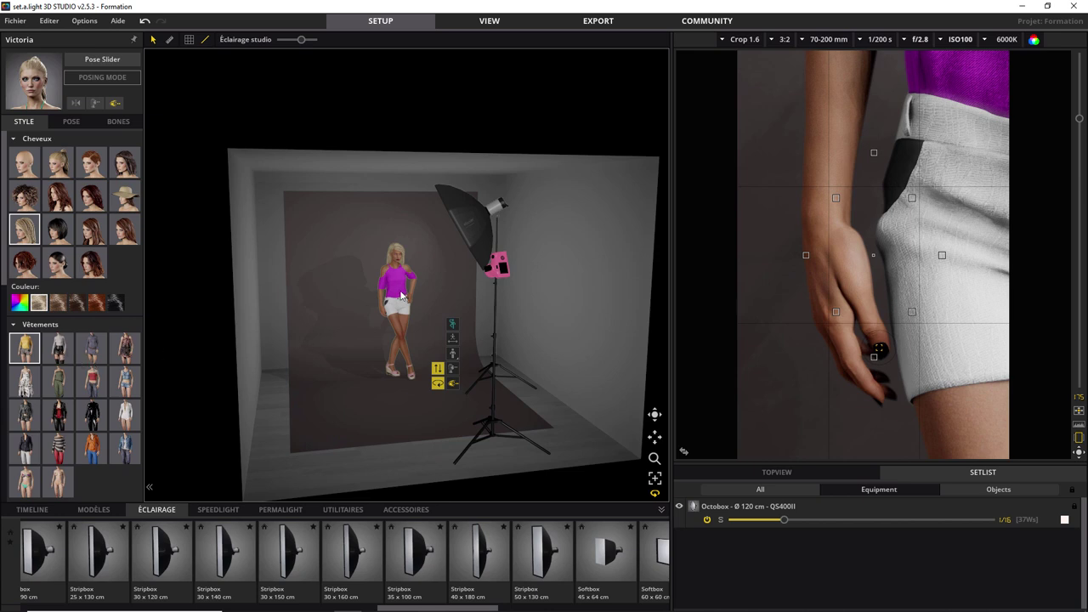
# Step: Load Jessica from the Bibliothèque in place of Victoria and dress her in white underwear
pyautogui.click(454, 356)
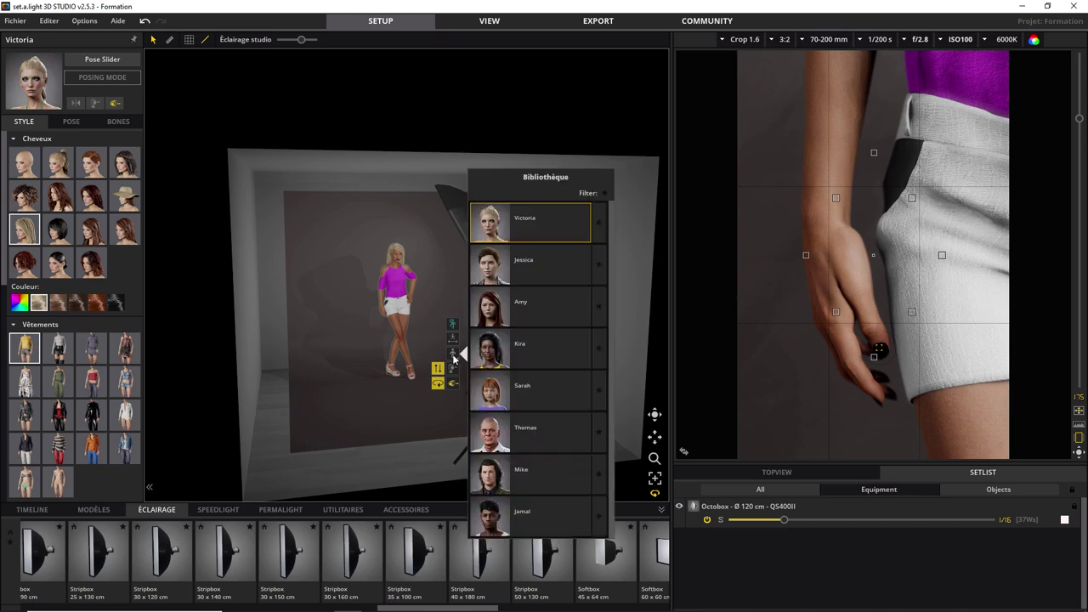
pyautogui.click(523, 273)
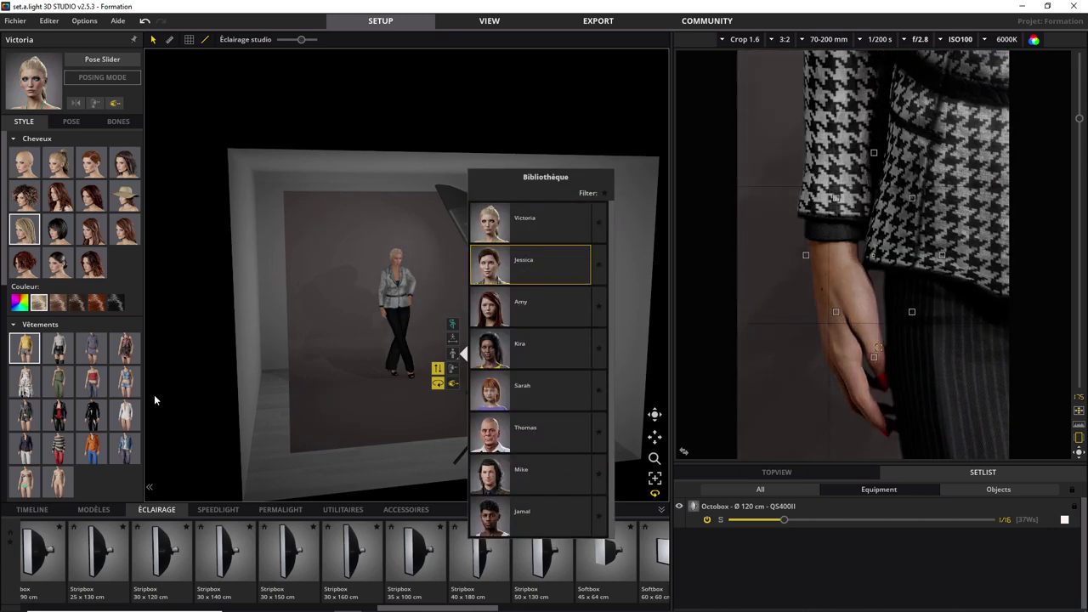
pyautogui.scroll(-2, 85, 408)
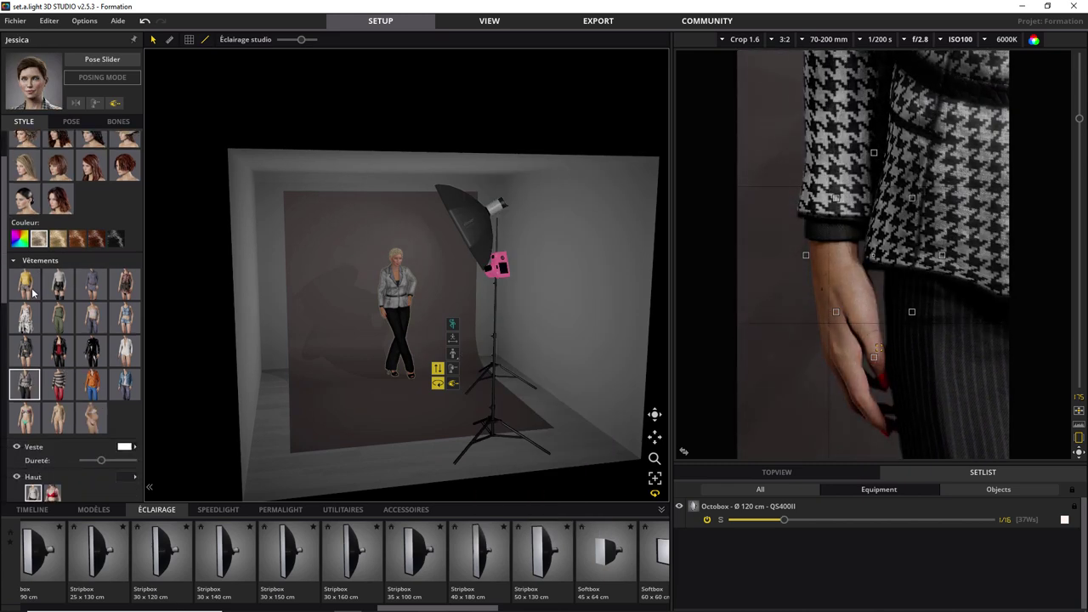
pyautogui.click(93, 418)
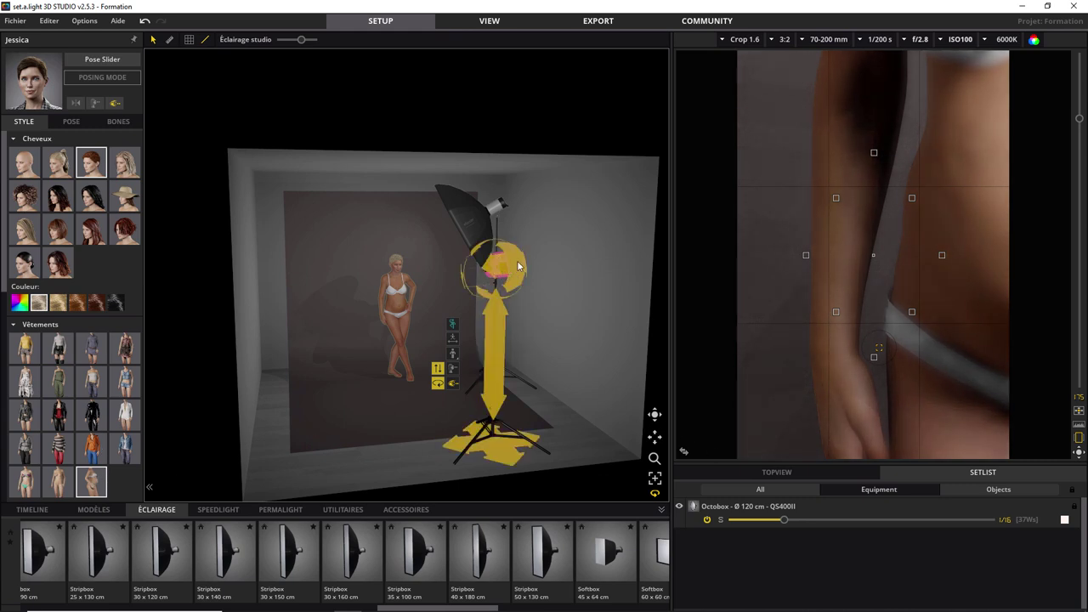
# Step: Switch the camera to the 17-50 mm lens at 29 mm, then reselect Jessica
pyautogui.click(833, 40)
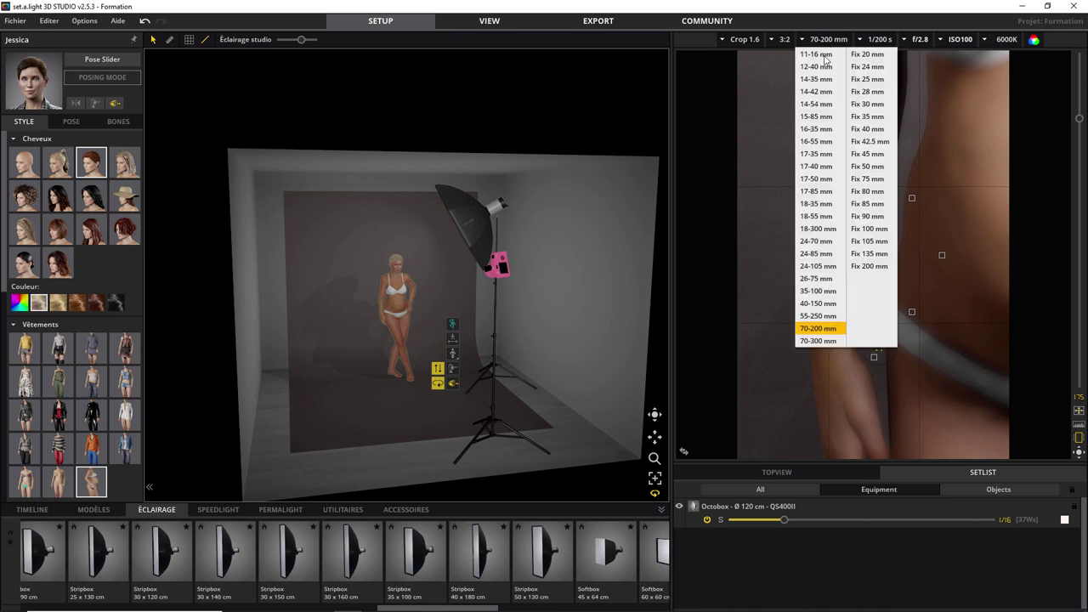
pyautogui.click(816, 179)
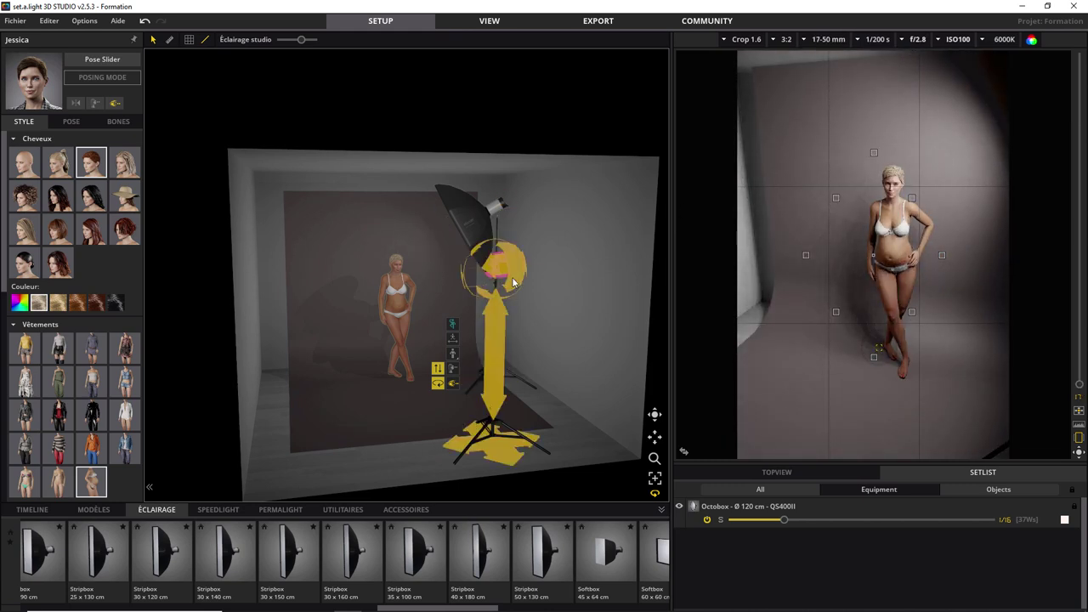
pyautogui.click(491, 399)
pyautogui.moveTo(538, 395); pyautogui.dragTo(542, 384)
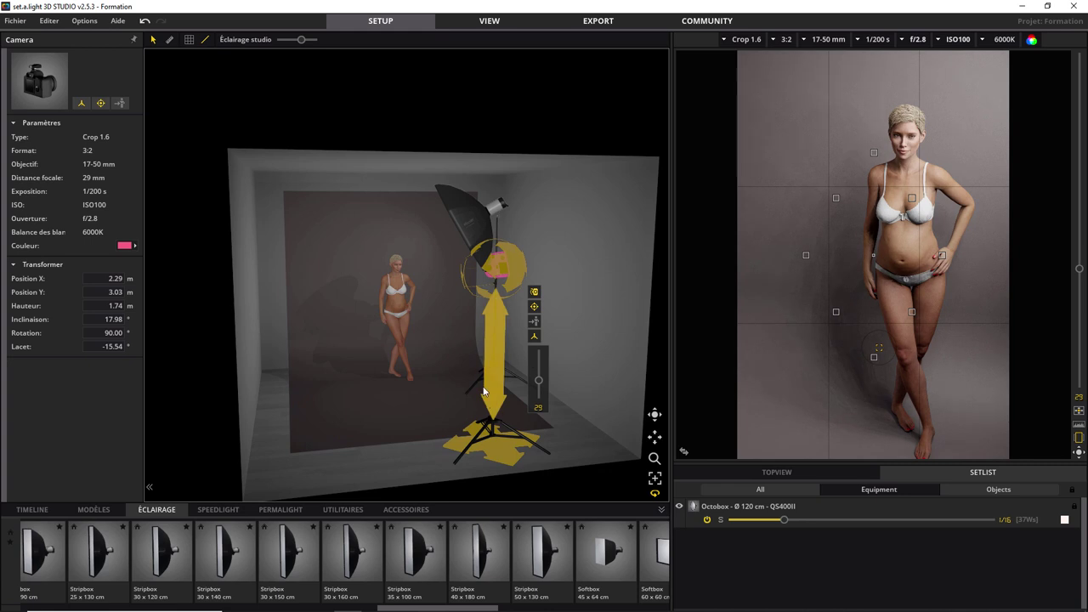
pyautogui.click(395, 294)
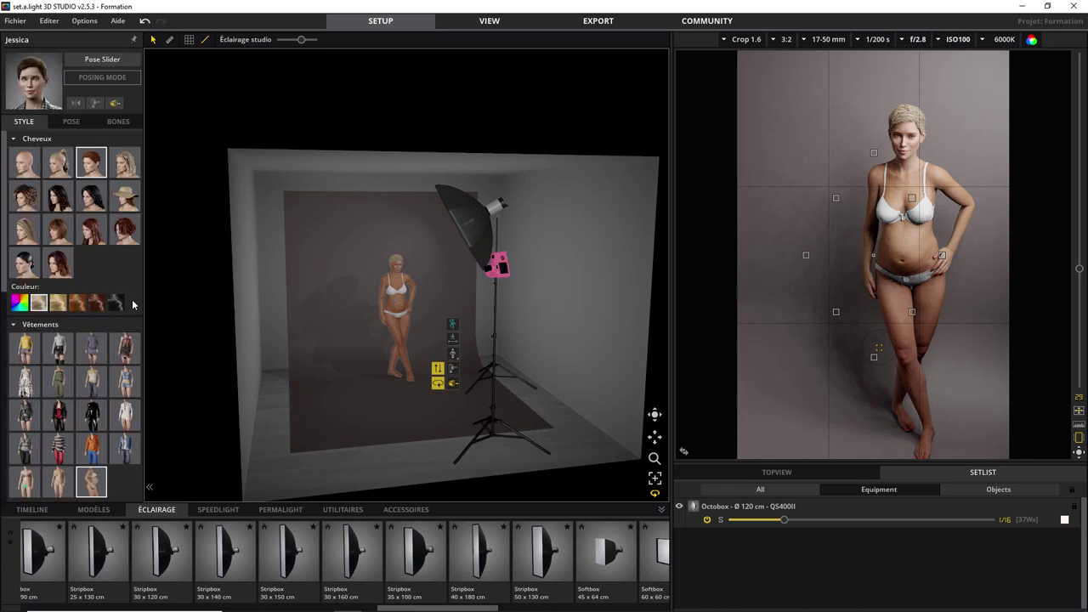
# Step: Dress Jessica in the striped off-shoulder sweater outfit, swapping its red leggings for blue jeans
pyautogui.scroll(-2, 67, 379)
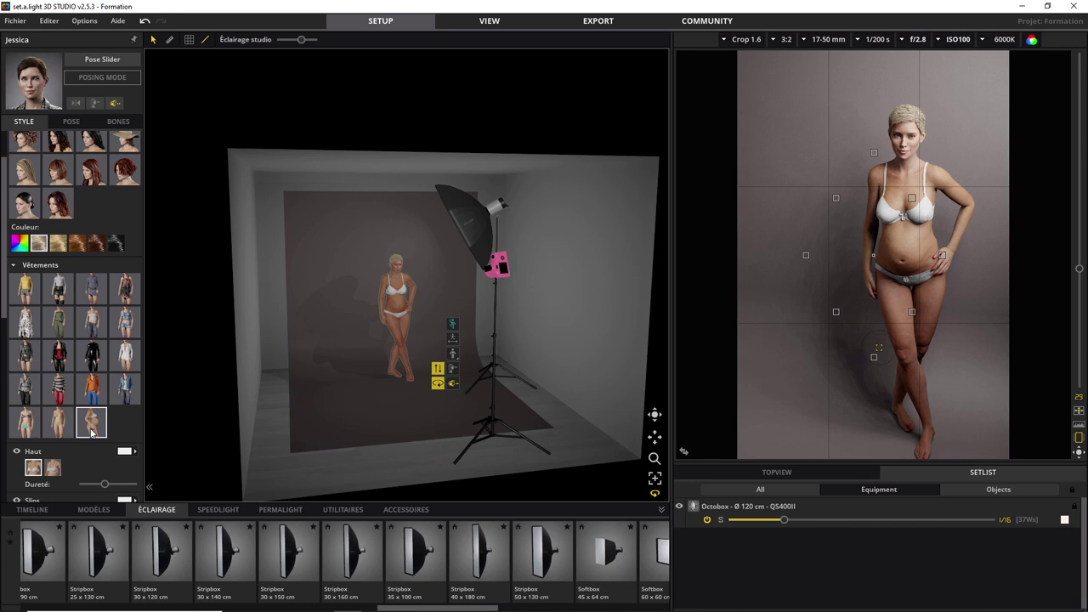
pyautogui.scroll(-2, 95, 430)
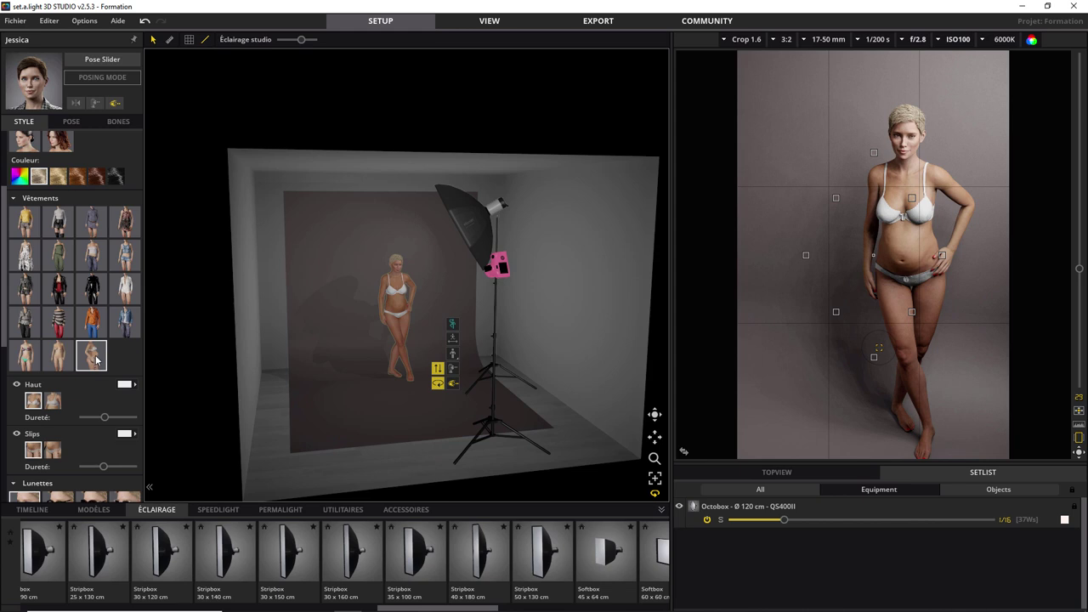
pyautogui.scroll(-2, 89, 358)
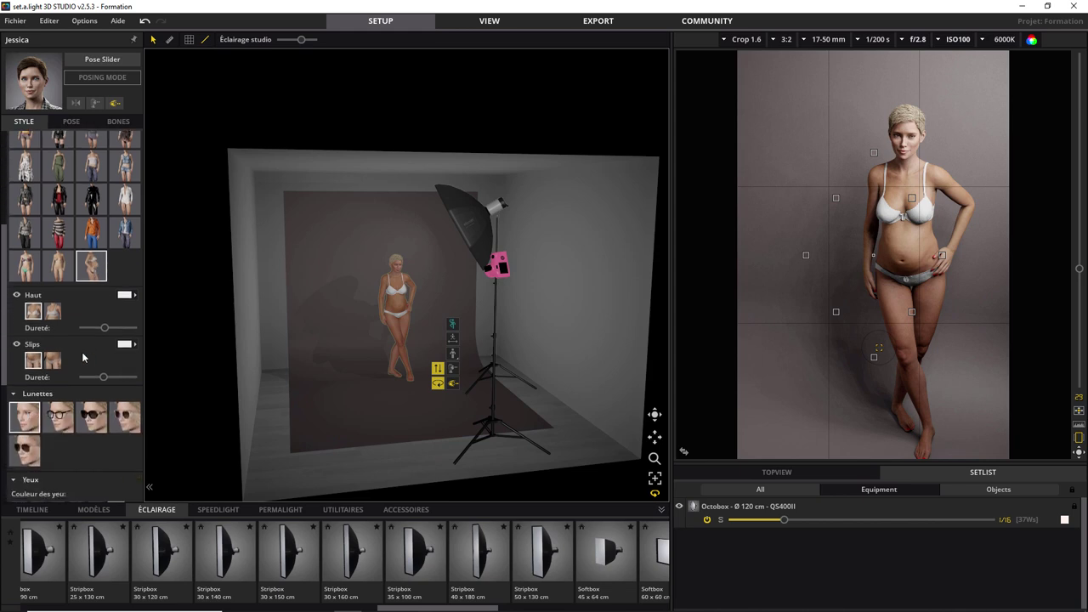
pyautogui.click(56, 244)
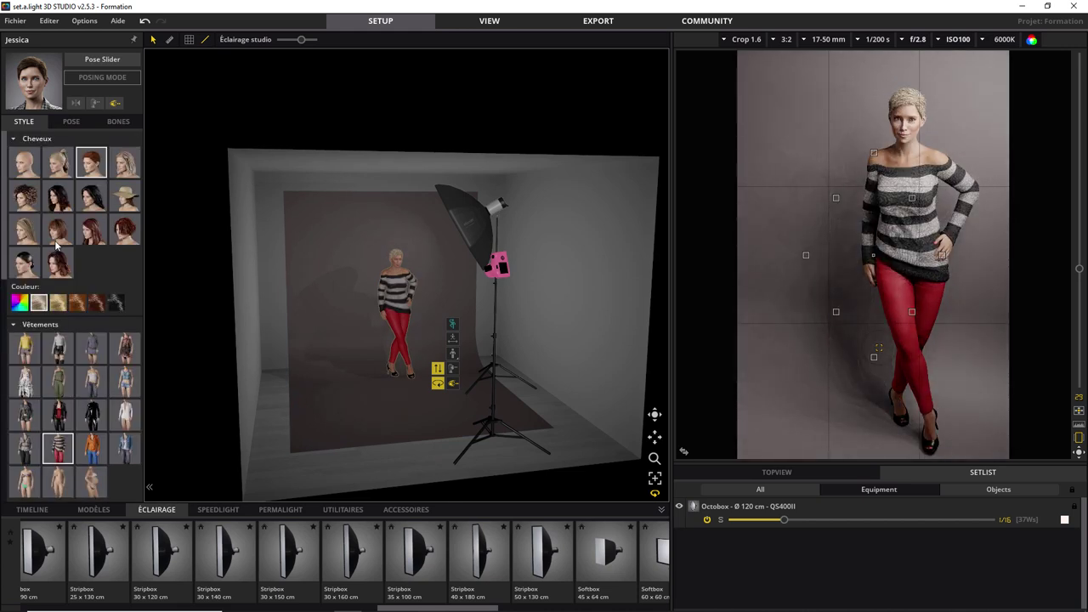
pyautogui.scroll(-2, 117, 324)
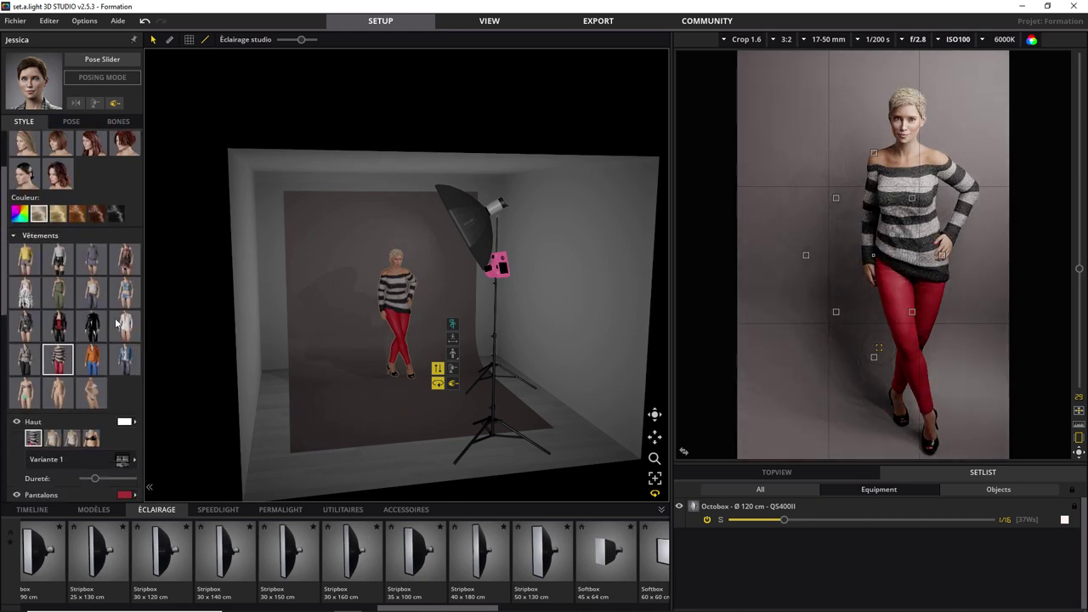
pyautogui.scroll(-2, 117, 324)
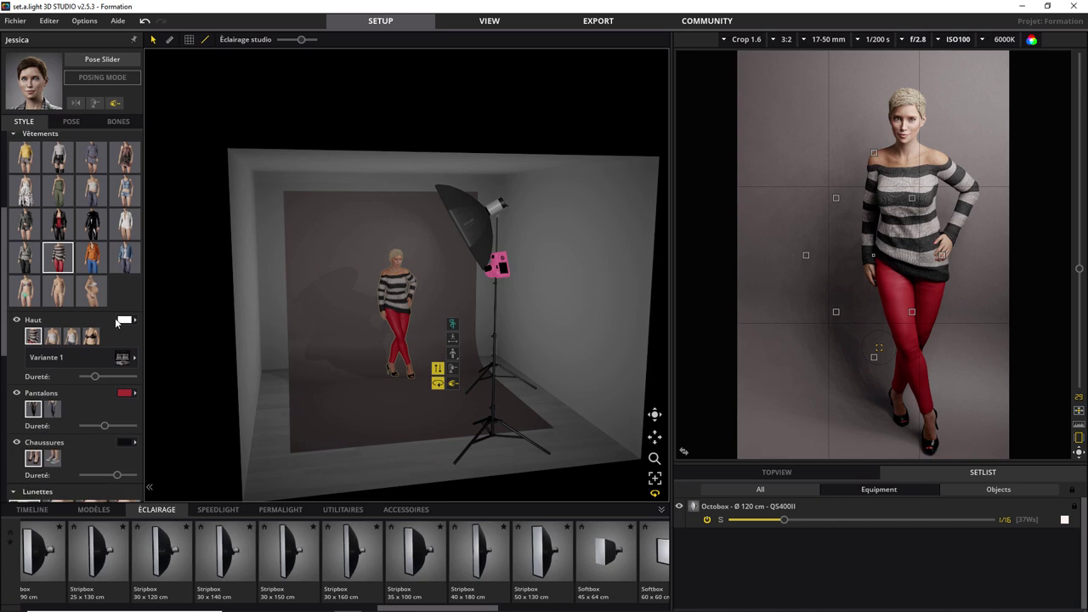
pyautogui.scroll(-3, 116, 321)
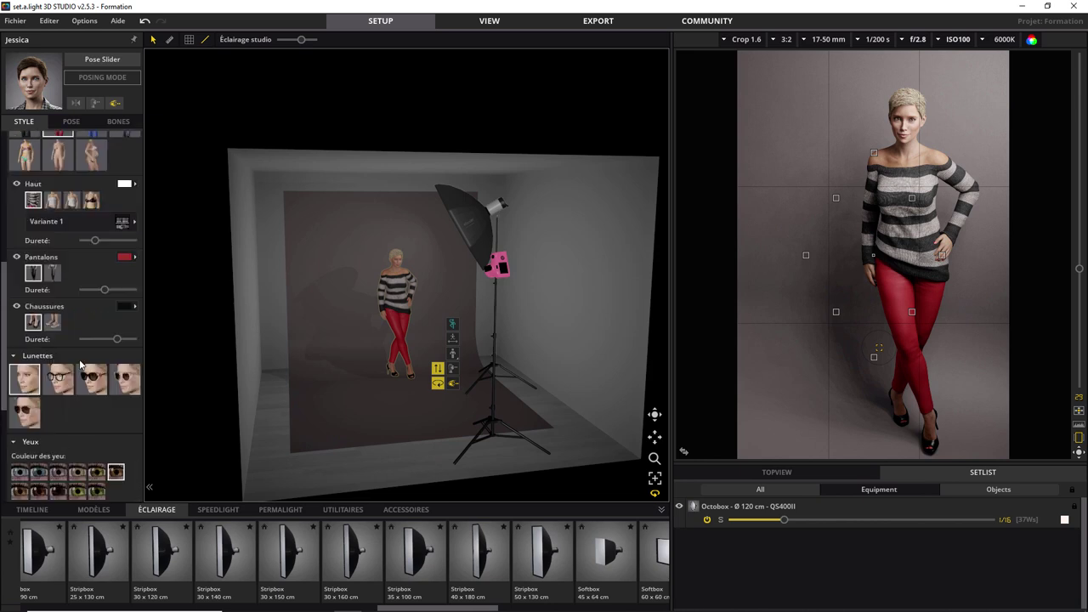
pyautogui.scroll(-1, 73, 393)
pyautogui.scroll(1, 75, 389)
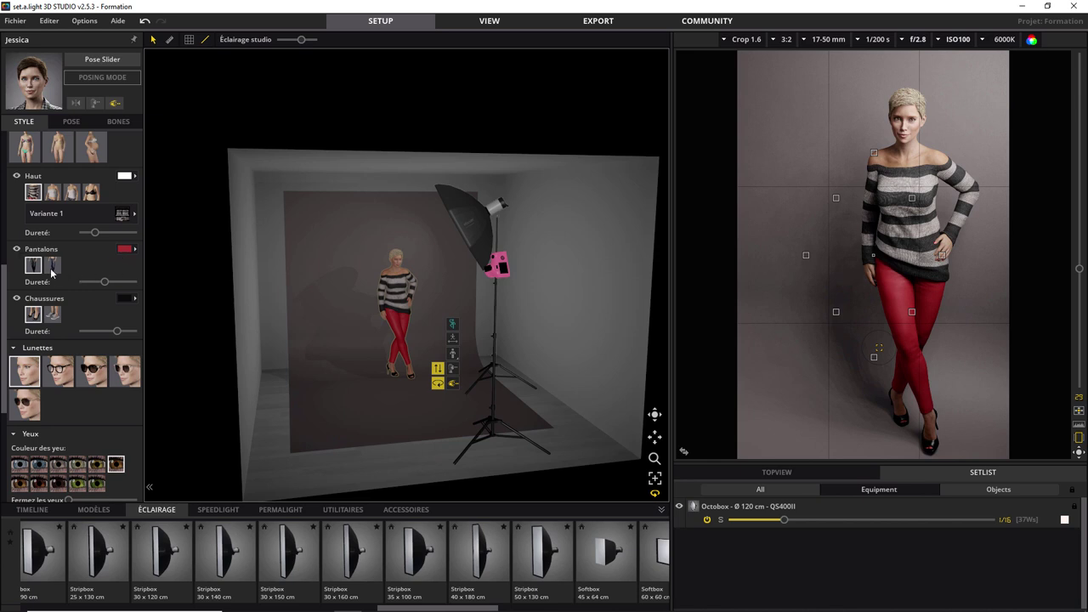
pyautogui.click(54, 269)
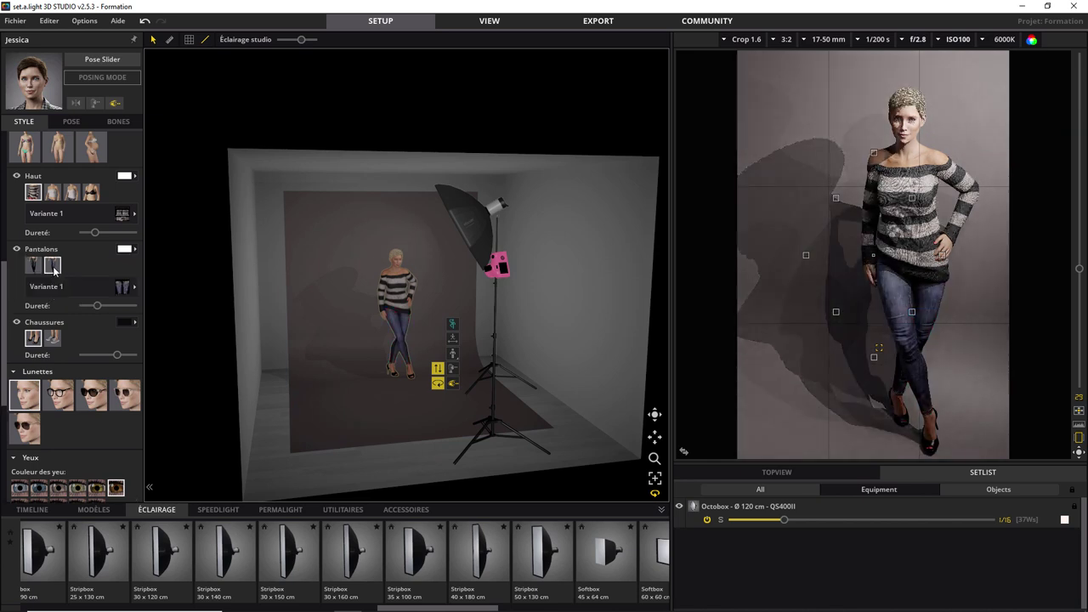
# Step: Switch Jessica's trousers from blue jeans back to the red leggings
pyautogui.click(32, 268)
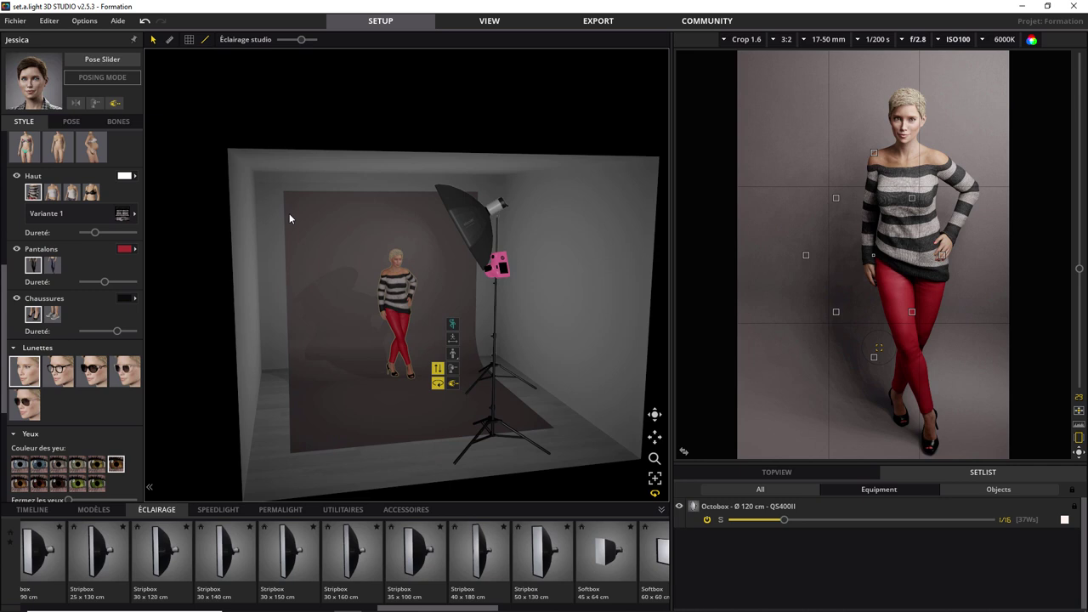
# Step: In the POSE tab, move Jessica on the floor to X 1.71 m, Y 1.39 m
pyautogui.click(71, 122)
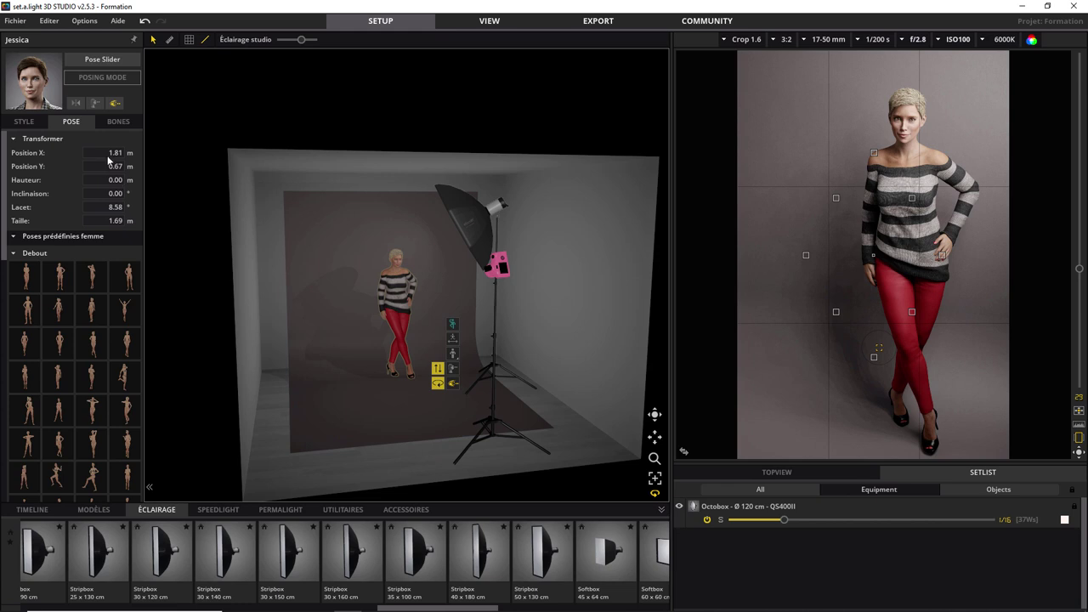
pyautogui.click(403, 376)
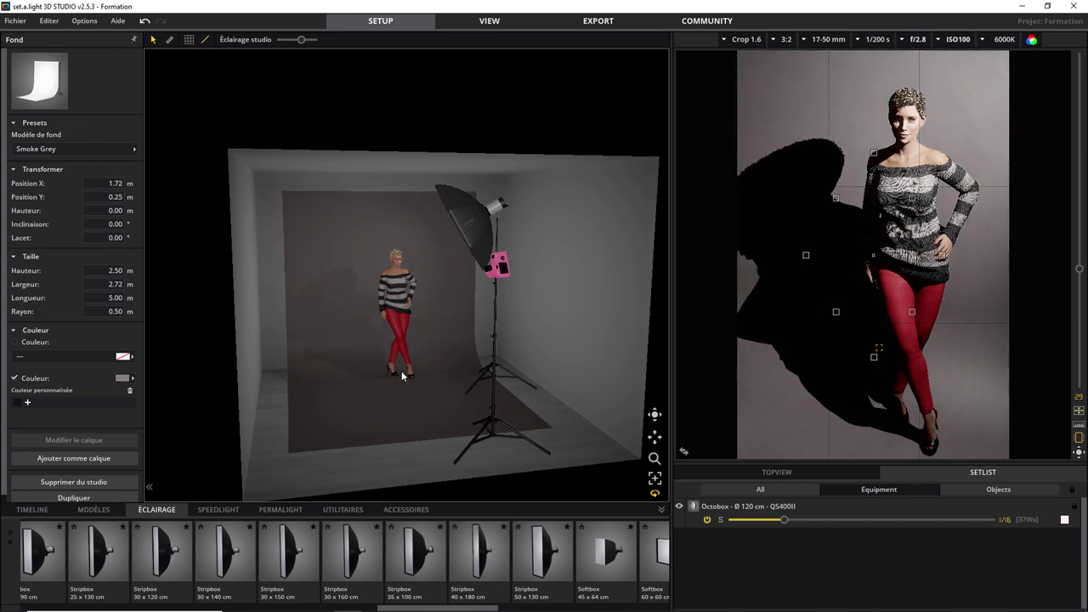
pyautogui.click(397, 369)
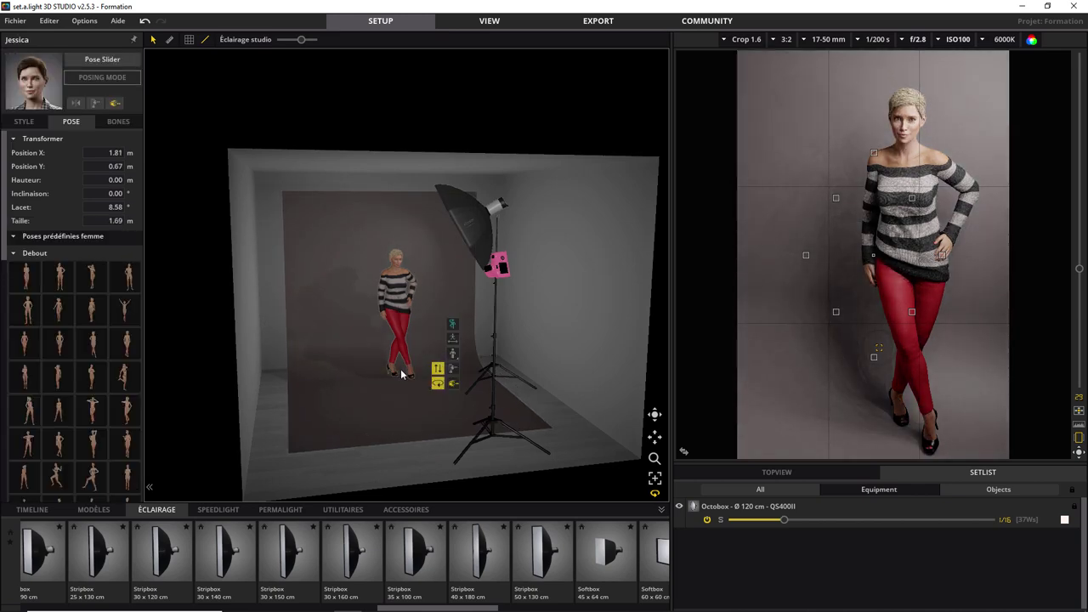
pyautogui.moveTo(403, 376)
pyautogui.mouseDown()
pyautogui.moveTo(378, 390)
pyautogui.moveTo(401, 393)
pyautogui.moveTo(449, 342)
pyautogui.moveTo(441, 391)
pyautogui.mouseUp()
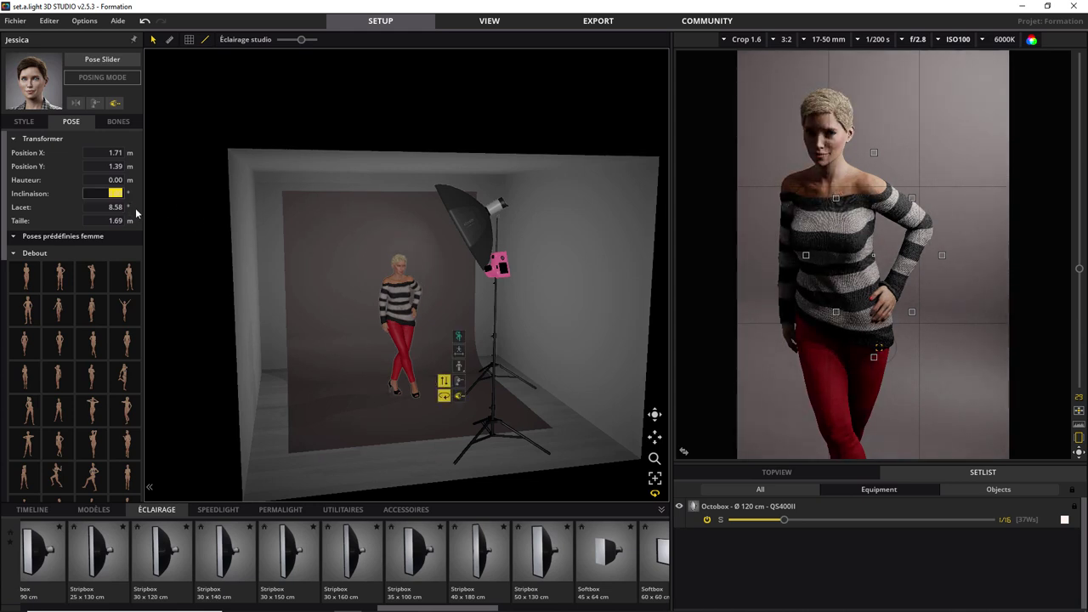
# Step: Try Inclinaison values of 10 and 60, then set it to 0 so Jessica stands upright
pyautogui.write('10')
pyautogui.press('Return')
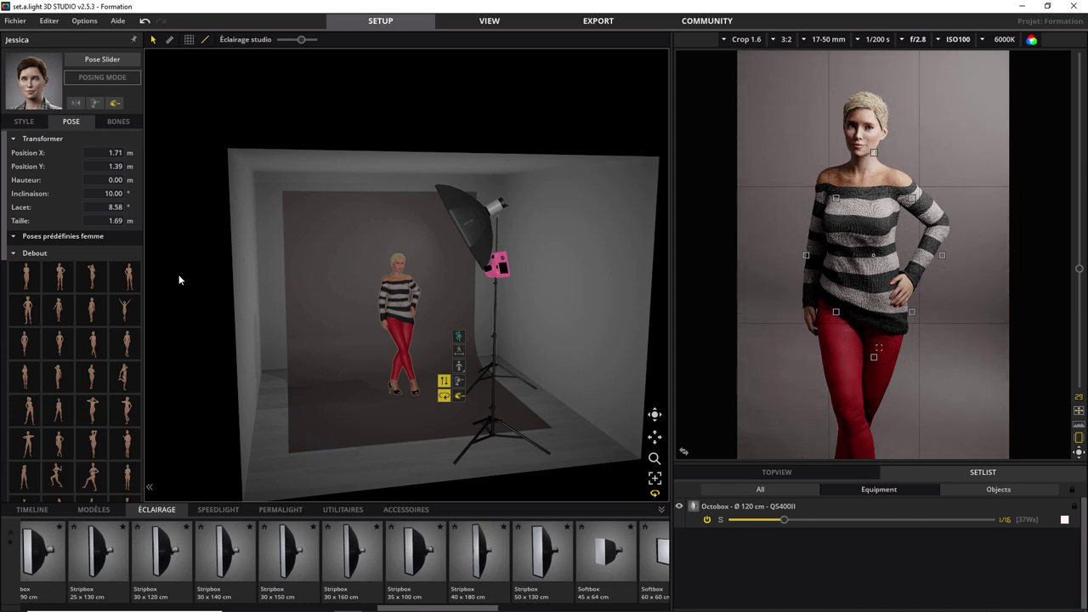
pyautogui.doubleClick(108, 193)
pyautogui.write('60')
pyautogui.press('Return')
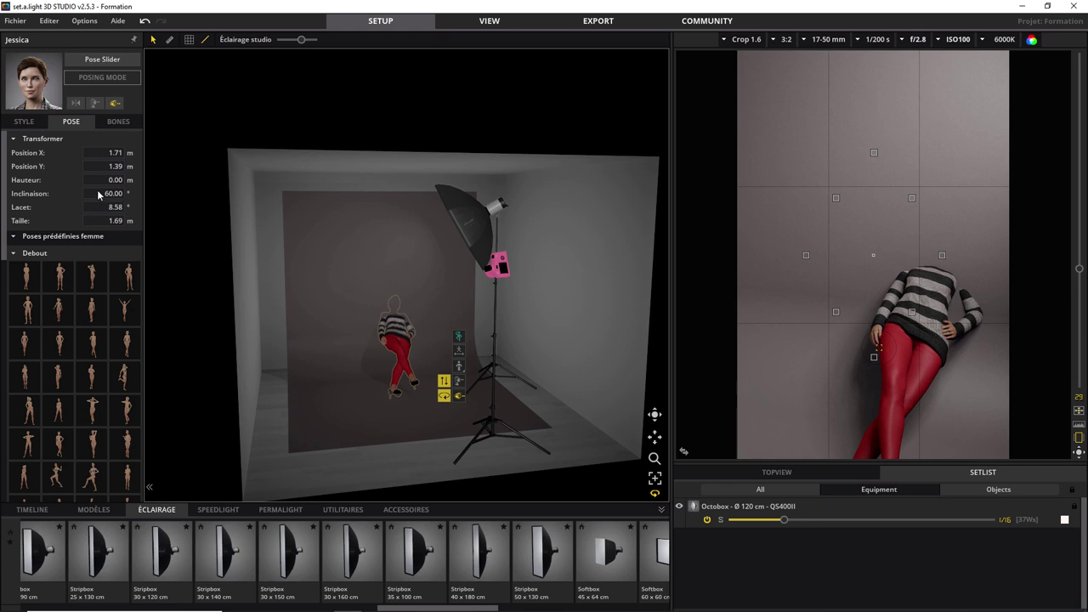
pyautogui.doubleClick(98, 193)
pyautogui.write('0')
pyautogui.press('Return')
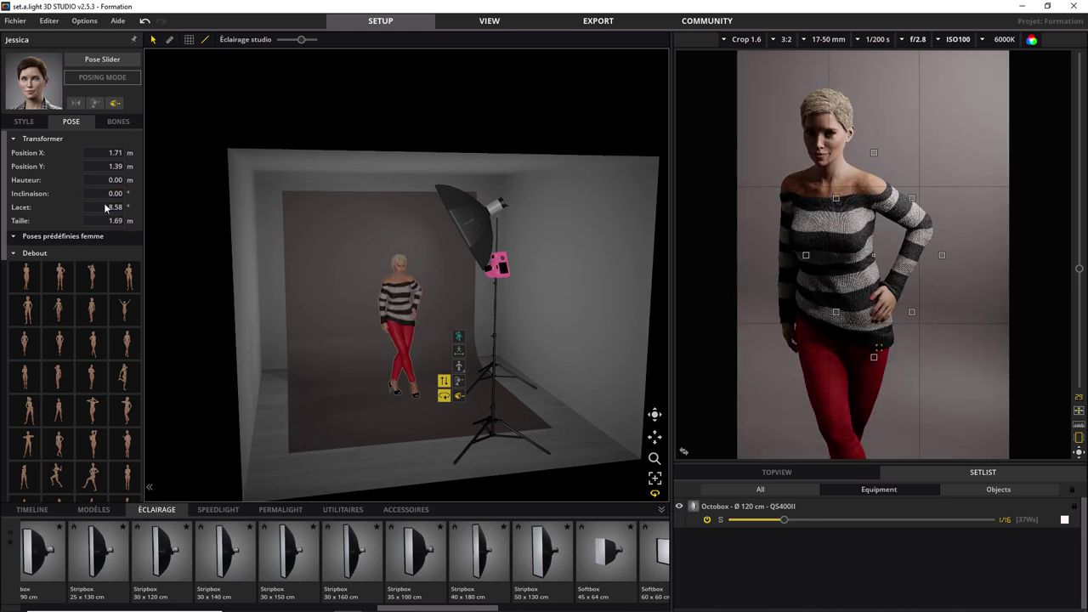
# Step: Set Lacet to 30 and rotate the model with the gizmo to face the camera
pyautogui.doubleClick(107, 207)
pyautogui.write('30')
pyautogui.press('Return')
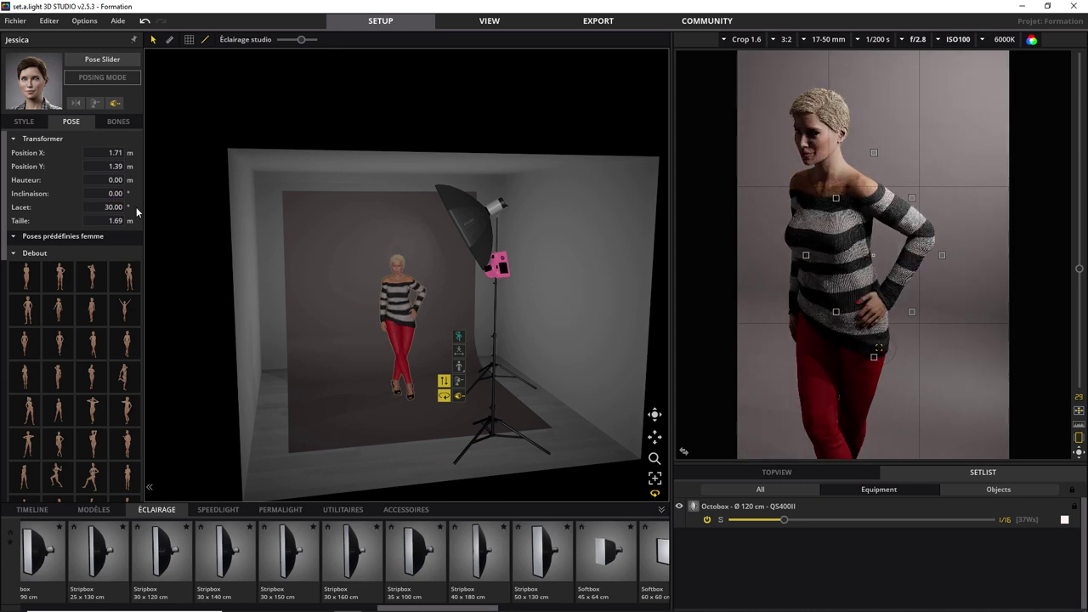
pyautogui.click(422, 395)
pyautogui.moveTo(422, 391)
pyautogui.mouseDown(button='right')
pyautogui.moveTo(568, 361)
pyautogui.moveTo(421, 390)
pyautogui.moveTo(313, 392)
pyautogui.moveTo(492, 367)
pyautogui.mouseUp(button='right')
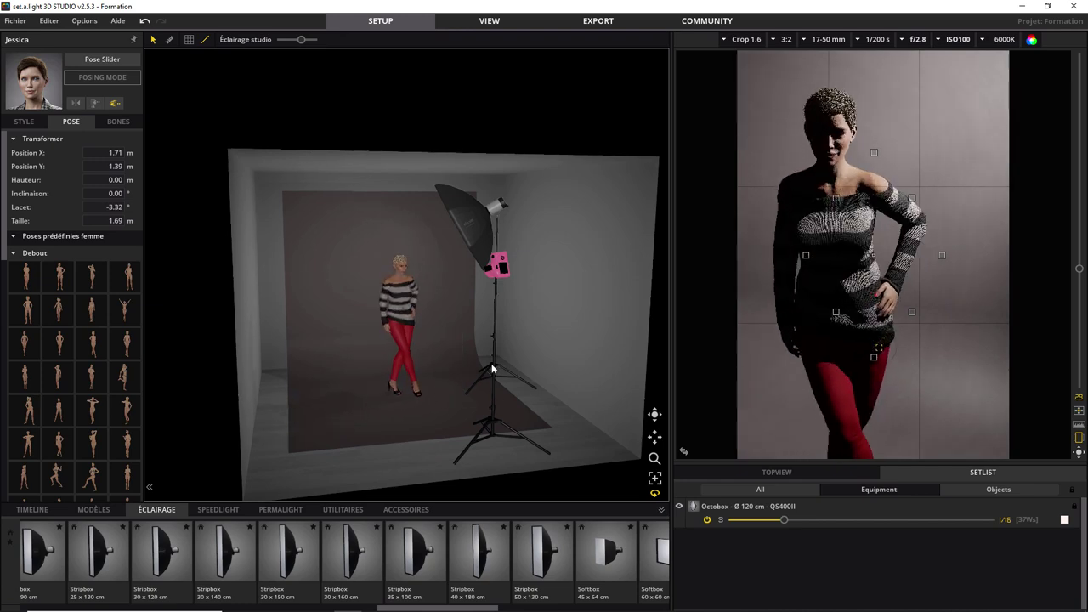
# Step: Try Taille 1.50 and 2.00 m, then restore the model's height to 1.69 m
pyautogui.doubleClick(110, 223)
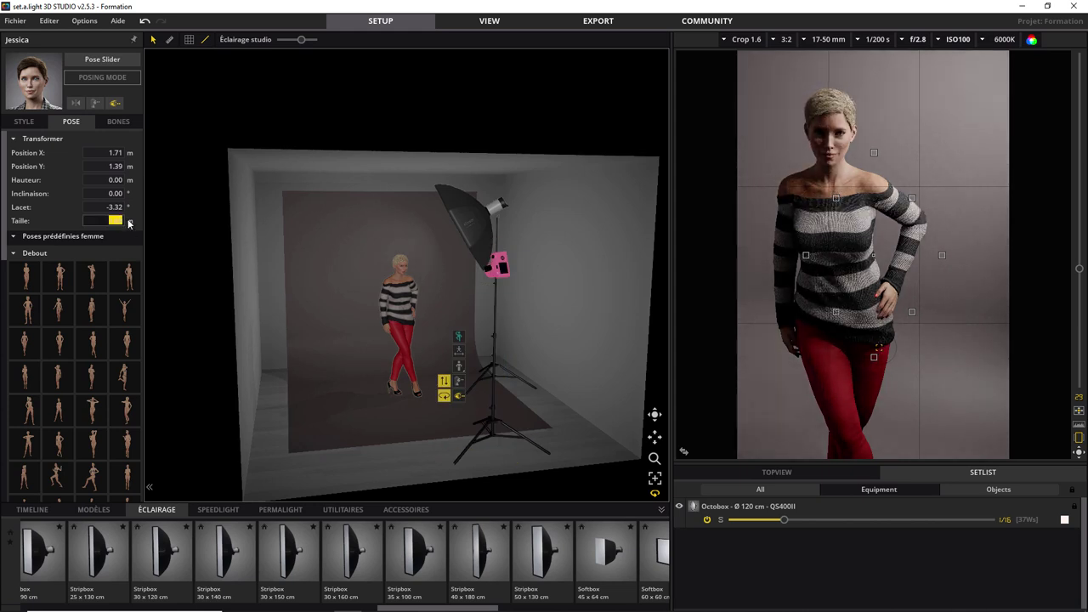
pyautogui.write('1.5')
pyautogui.write('0')
pyautogui.press('Return')
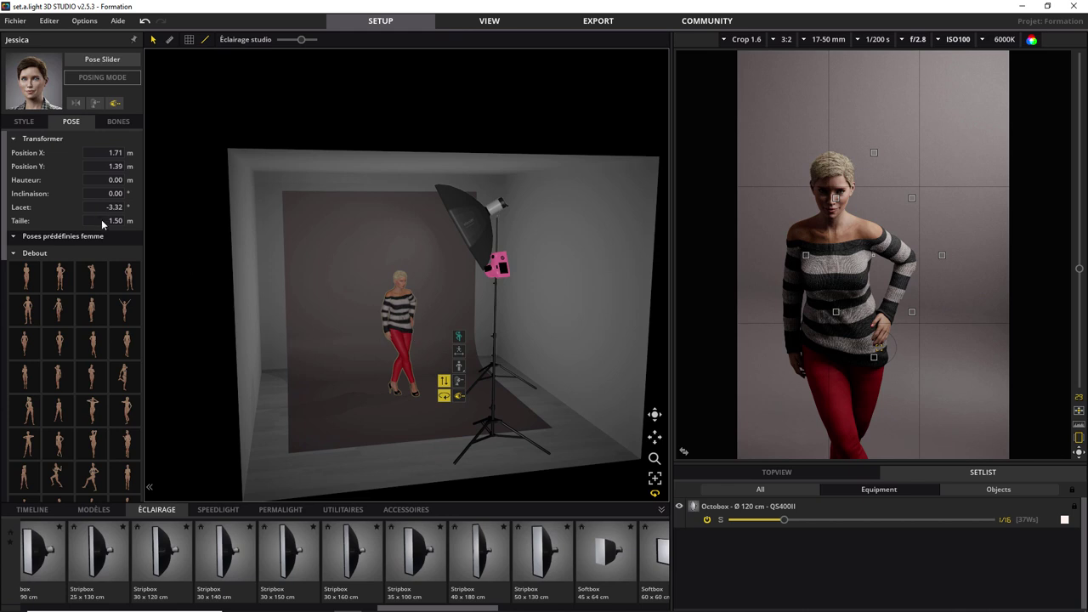
pyautogui.moveTo(111, 221); pyautogui.dragTo(125, 223)
pyautogui.write('2')
pyautogui.press('Return')
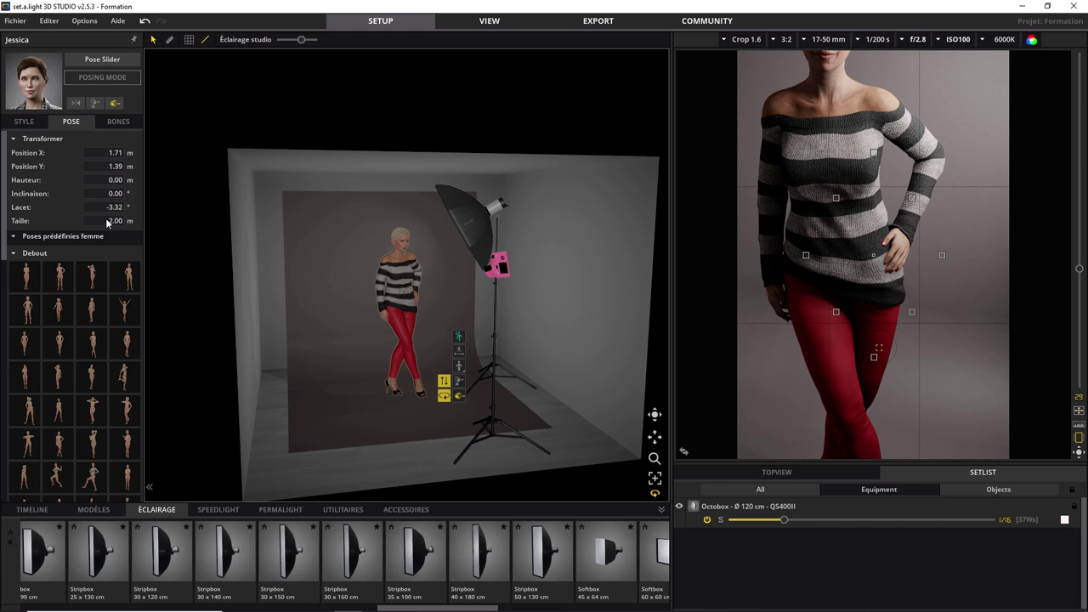
pyautogui.moveTo(108, 223); pyautogui.dragTo(130, 227)
pyautogui.write('1.69')
pyautogui.press('Return')
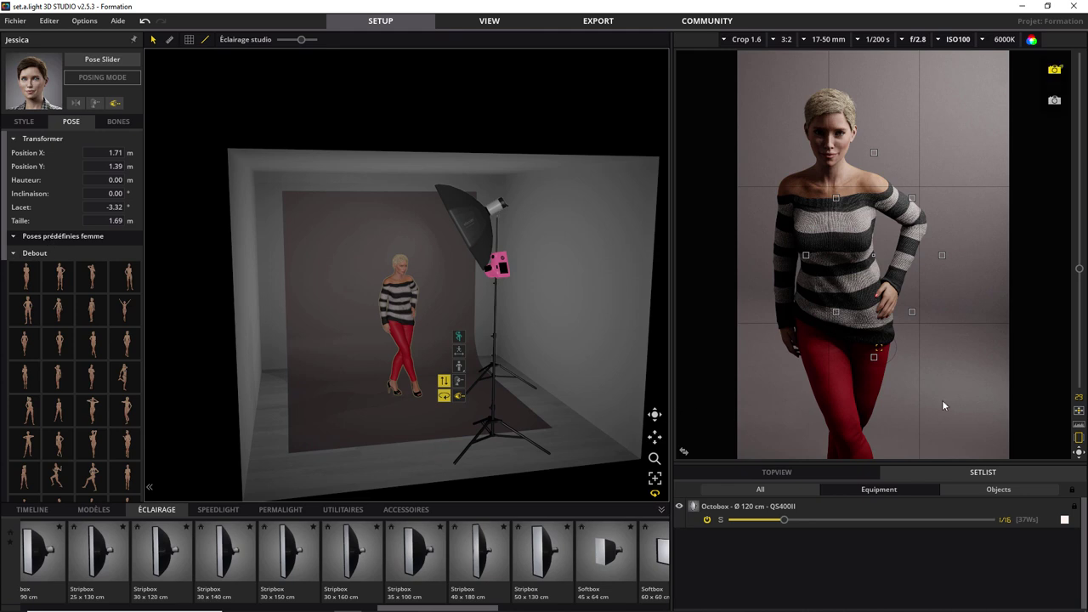
# Step: Set the camera lens to 22 mm and tilt and rotate it to show Jessica head to feet
pyautogui.click(1079, 452)
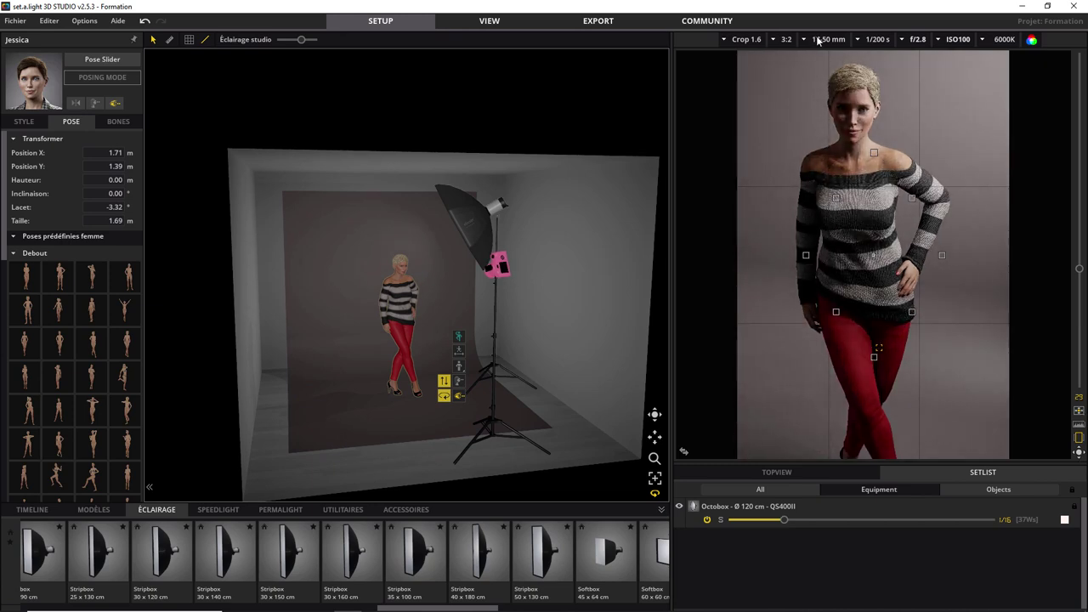
pyautogui.click(498, 380)
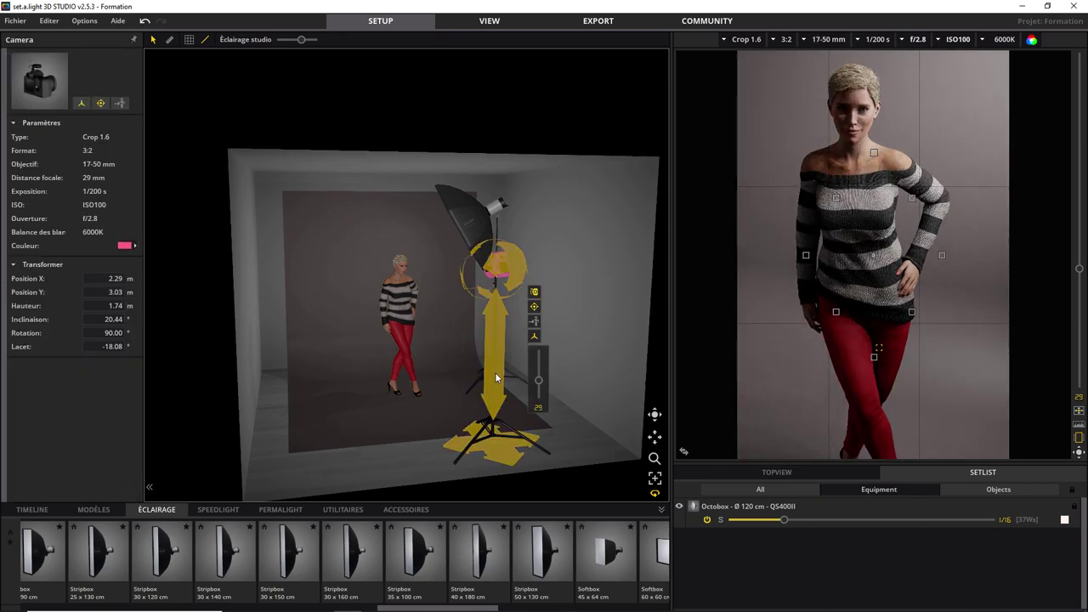
pyautogui.moveTo(542, 383); pyautogui.dragTo(537, 396)
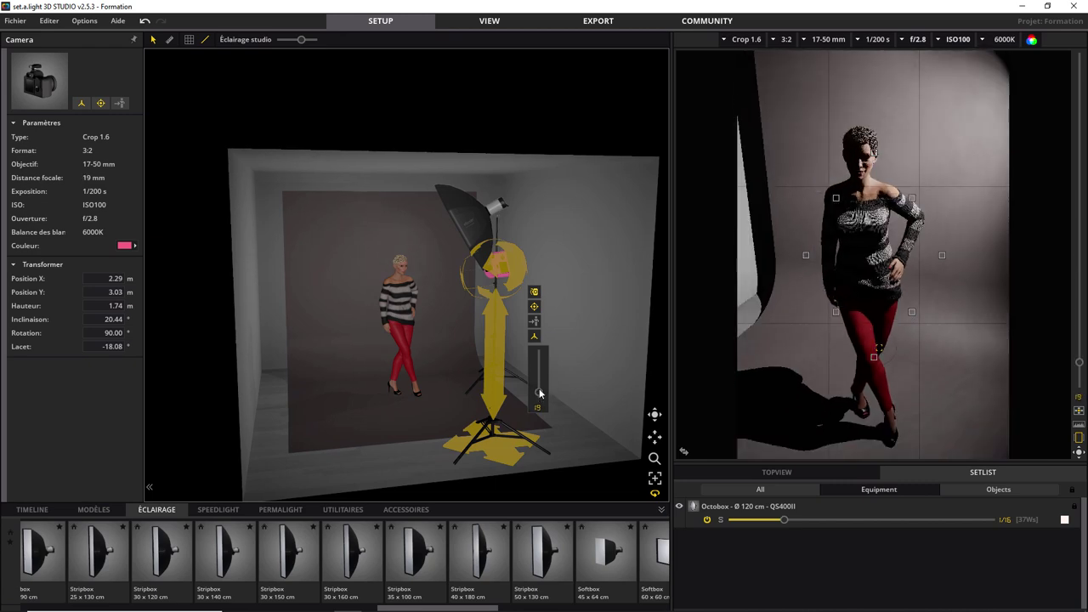
pyautogui.moveTo(829, 366); pyautogui.dragTo(834, 407)
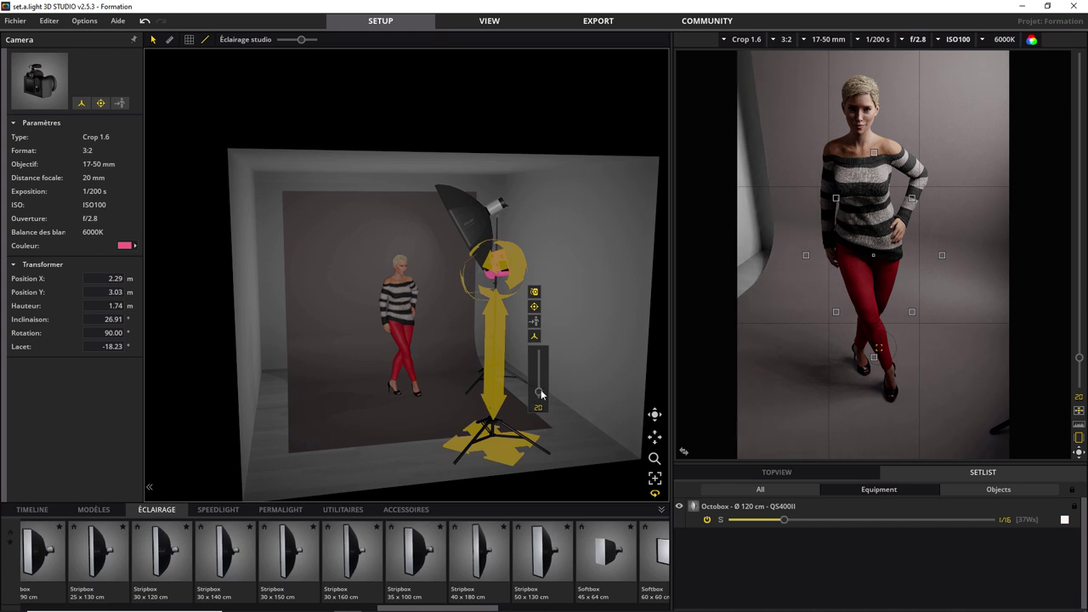
pyautogui.moveTo(541, 394); pyautogui.dragTo(539, 388)
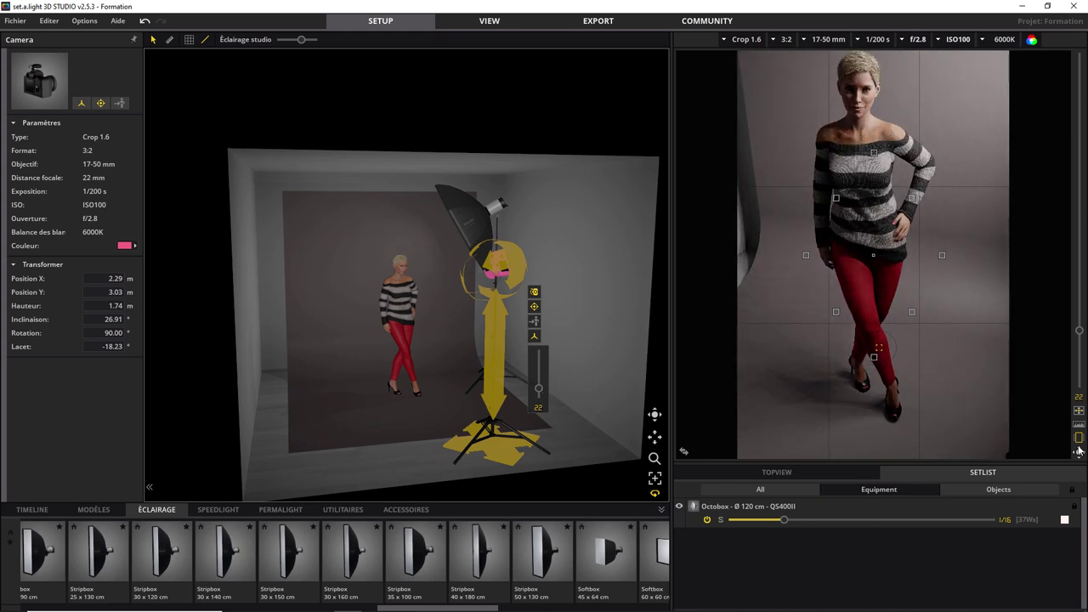
pyautogui.moveTo(1078, 451); pyautogui.dragTo(1036, 488)
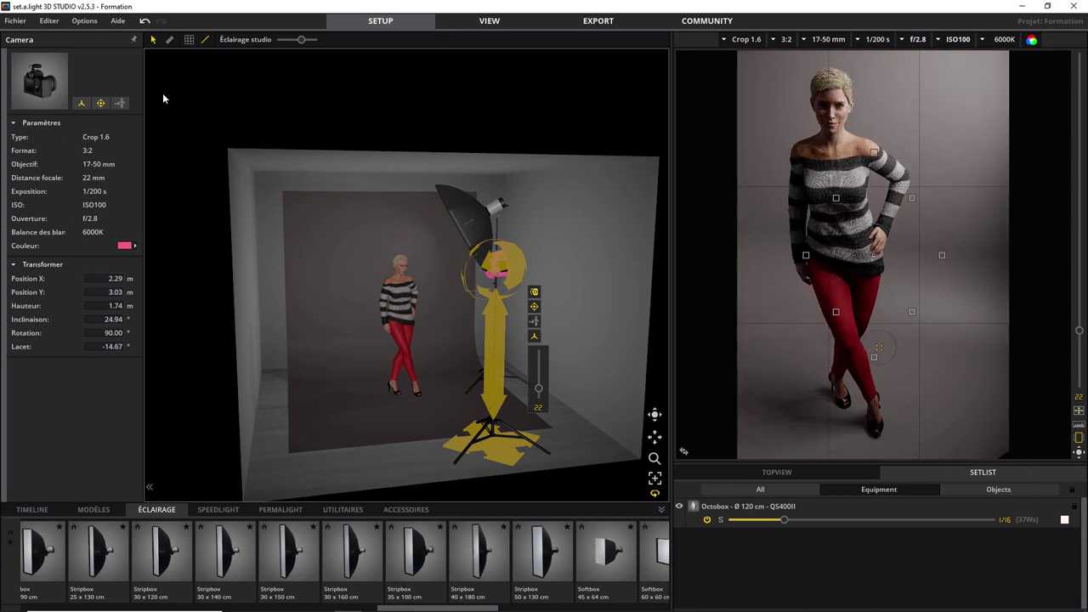
pyautogui.click(396, 313)
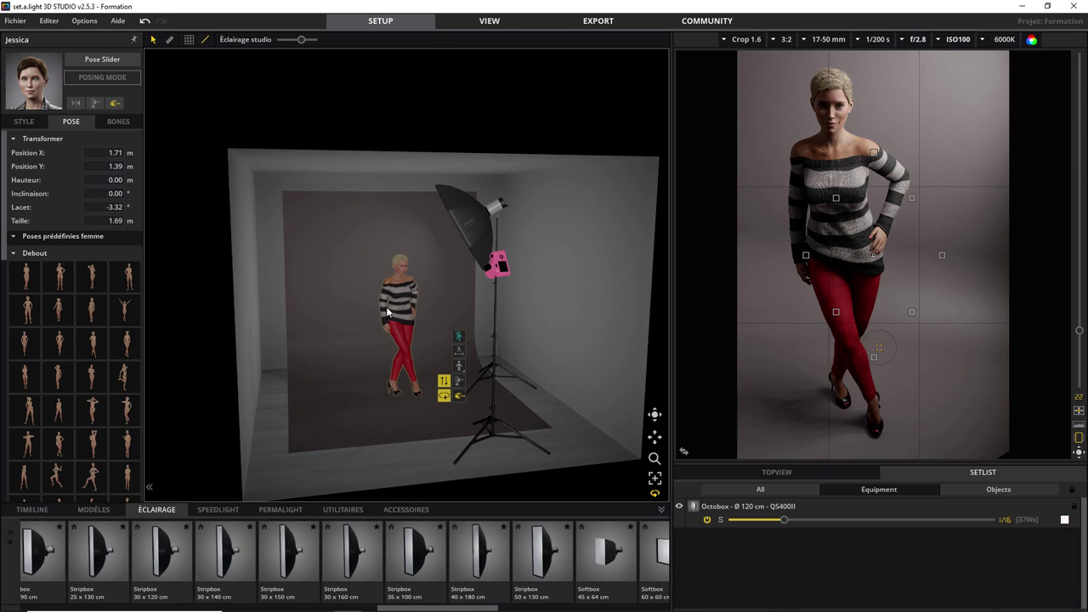
# Step: Collapse the female pose groups, expand Debout, and try the first four standing presets
pyautogui.click(14, 254)
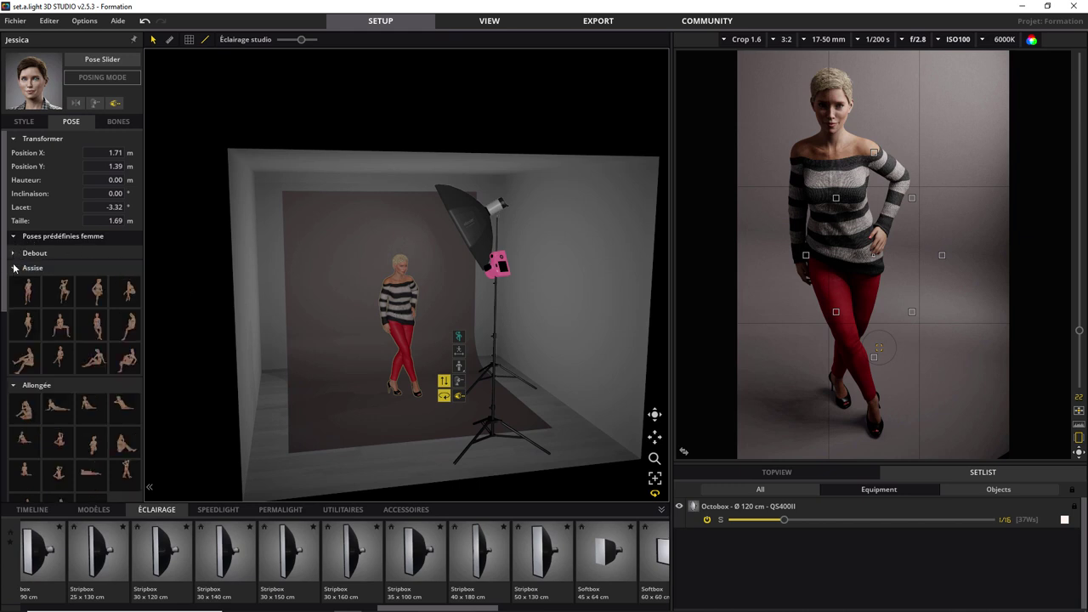
pyautogui.click(14, 268)
pyautogui.click(13, 283)
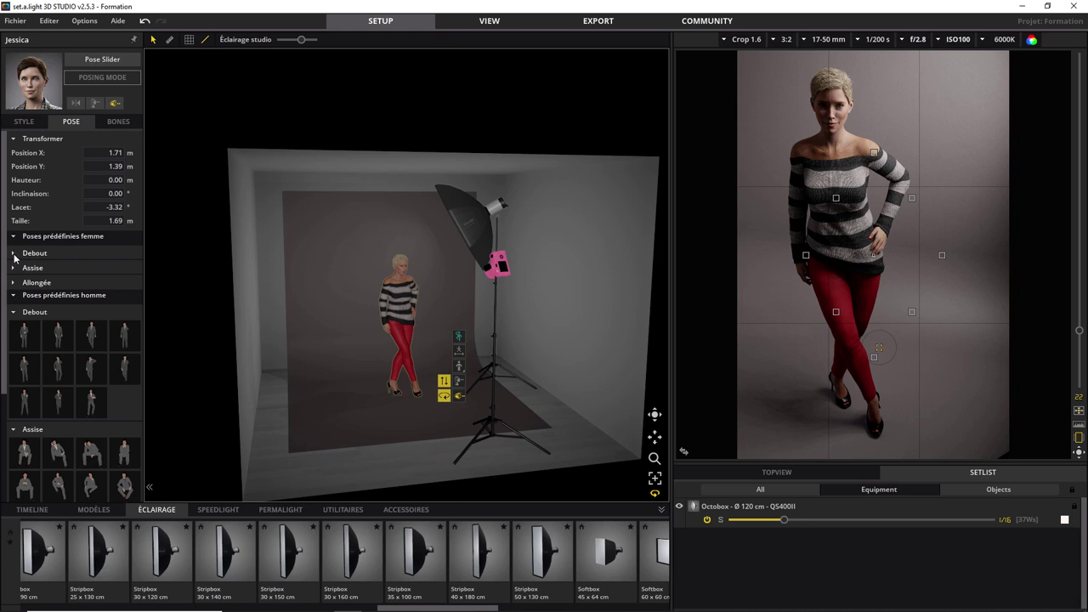
pyautogui.click(14, 253)
pyautogui.click(26, 276)
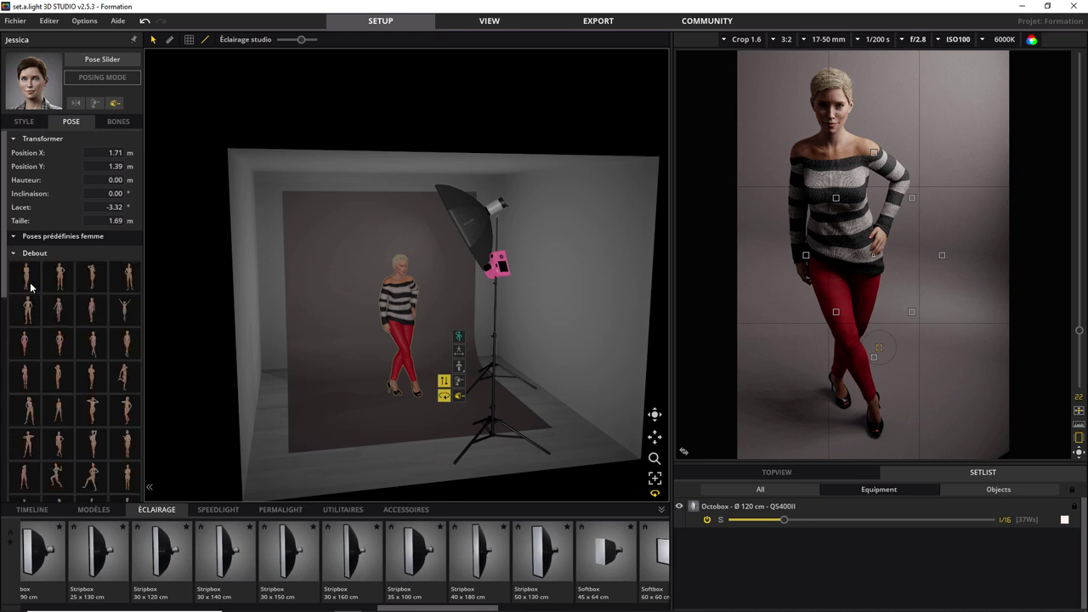
pyautogui.click(59, 285)
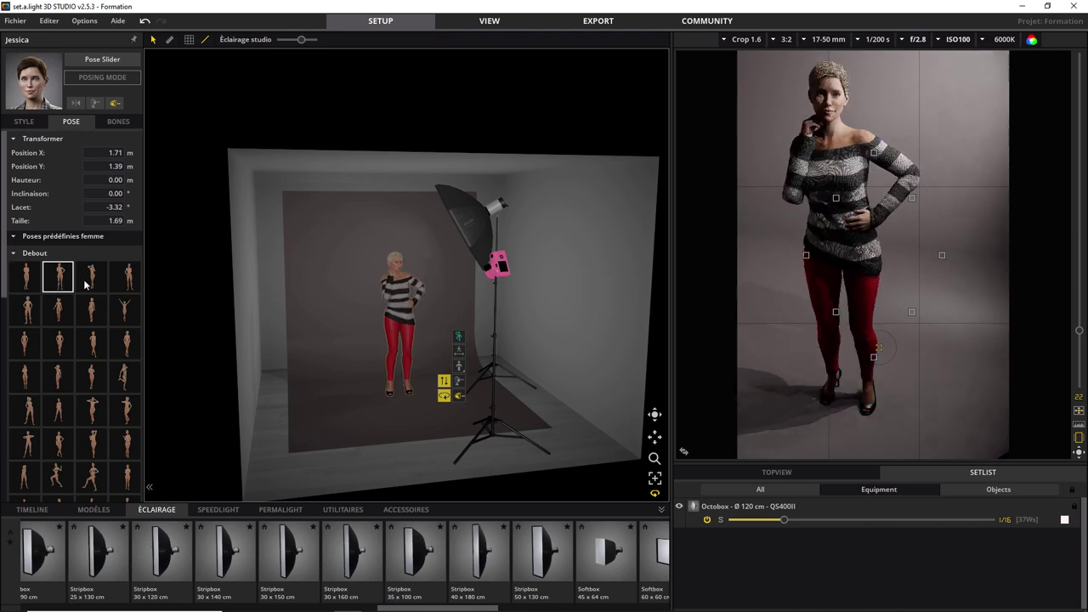
pyautogui.click(88, 285)
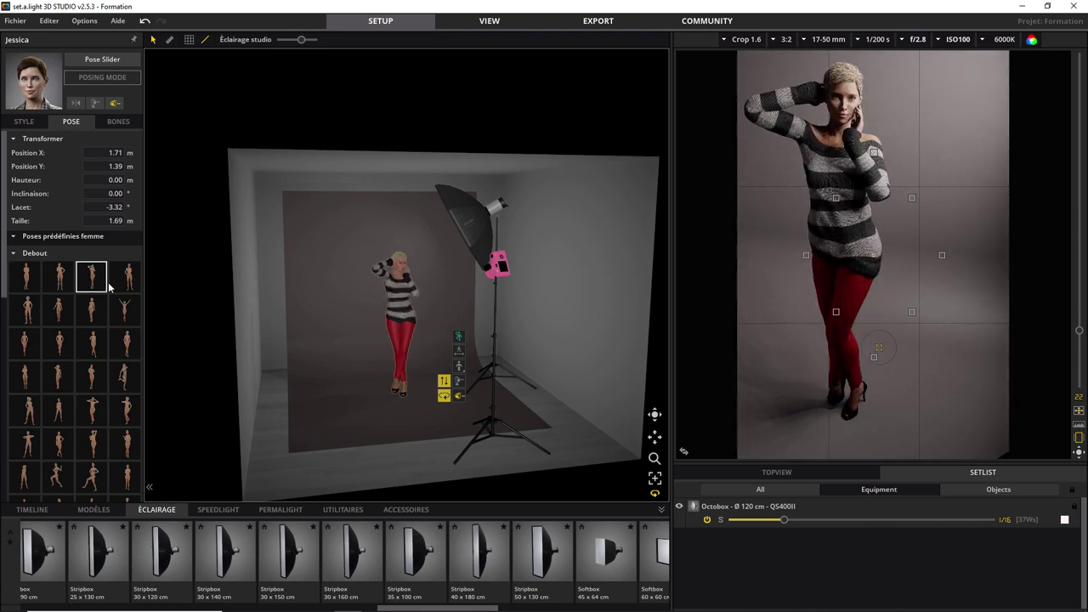
pyautogui.click(126, 284)
# Step: Try more standing presets, settling on the wide-legged pose with hands clasped low
pyautogui.click(128, 310)
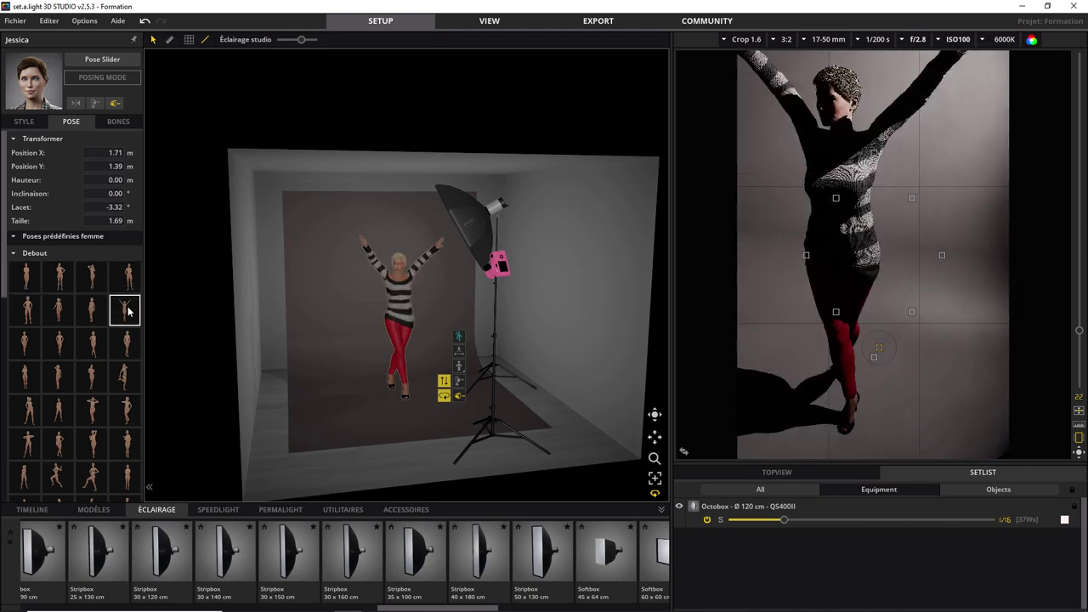
pyautogui.click(88, 312)
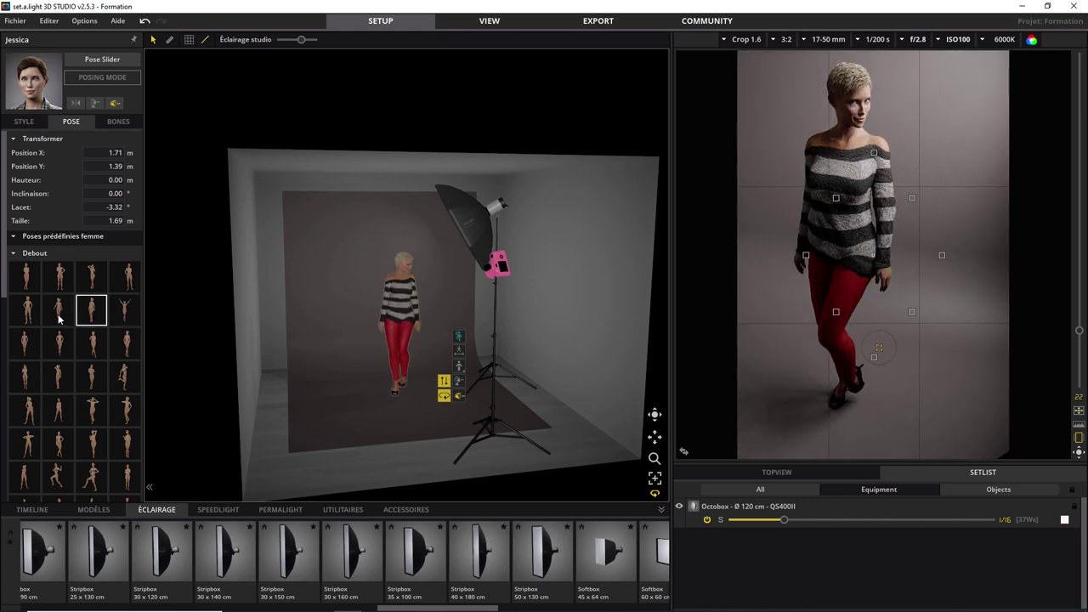
pyautogui.click(60, 316)
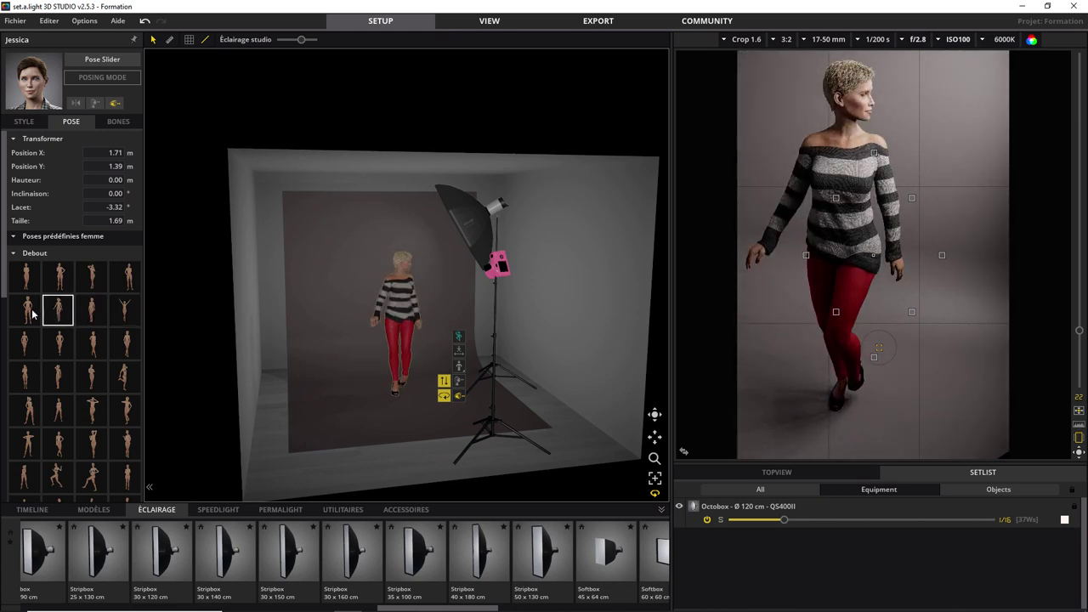
pyautogui.click(28, 316)
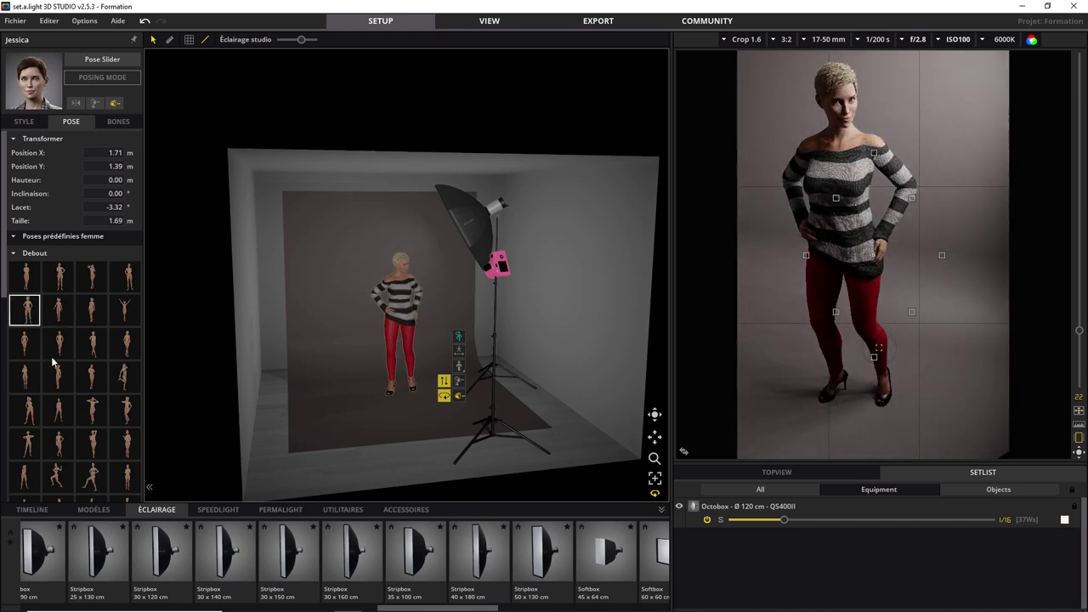
pyautogui.click(57, 382)
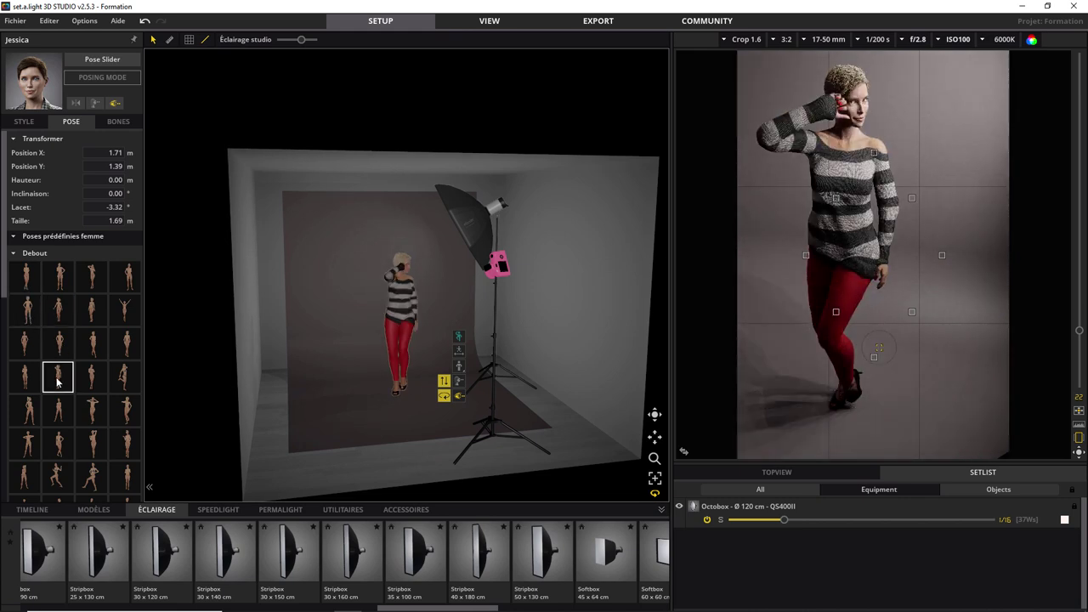
pyautogui.click(91, 382)
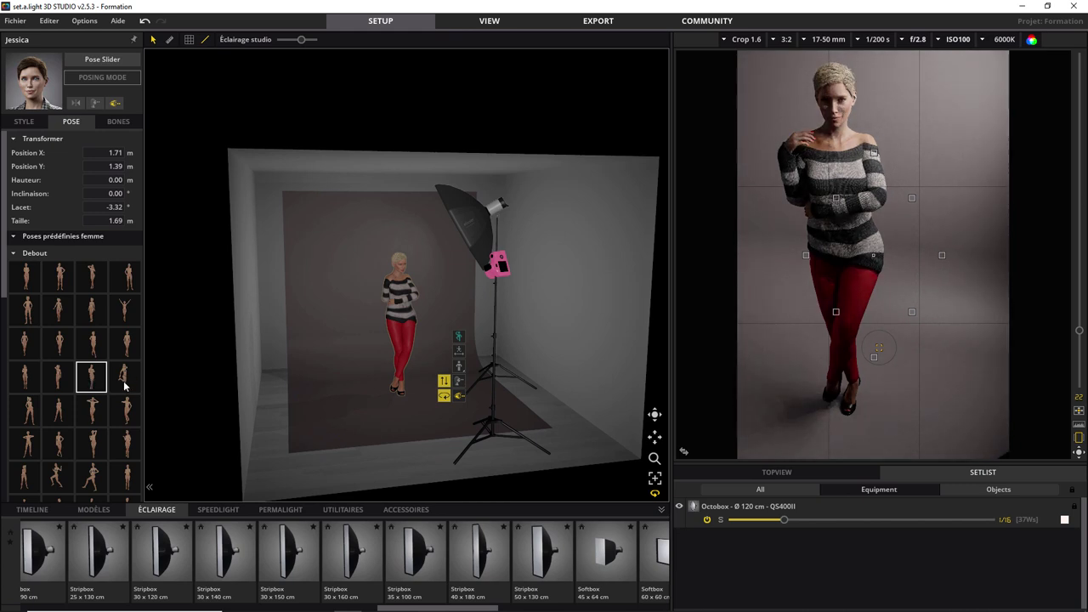
pyautogui.click(125, 415)
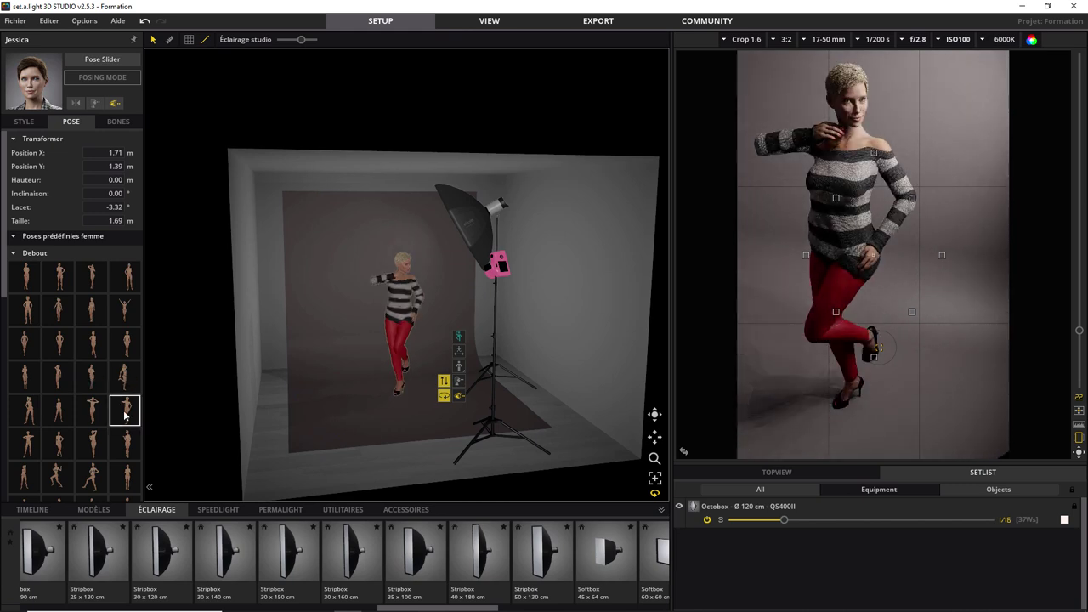
pyautogui.click(91, 415)
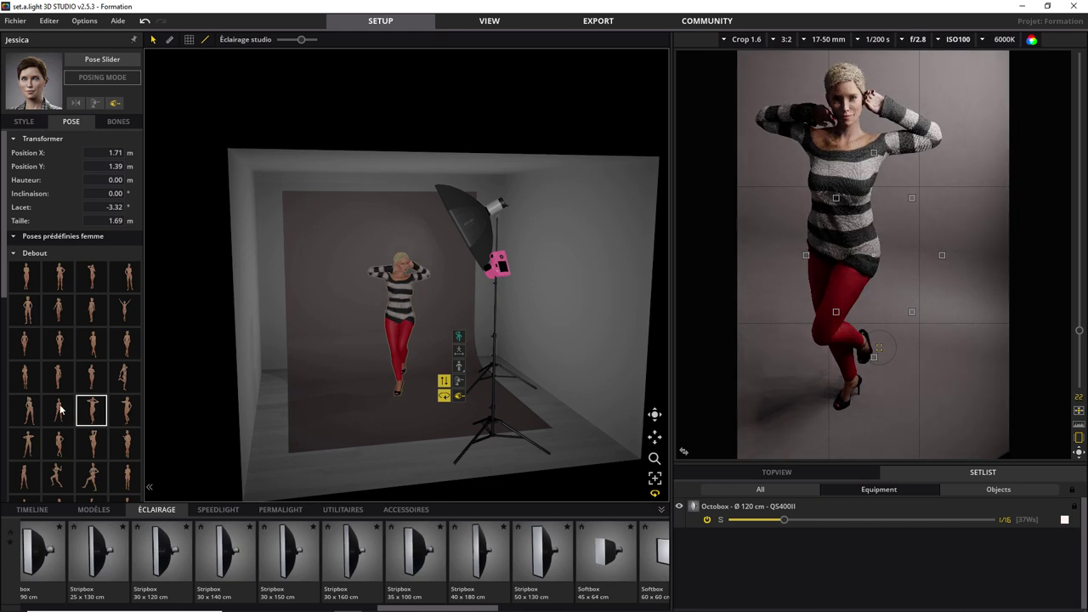
pyautogui.click(59, 410)
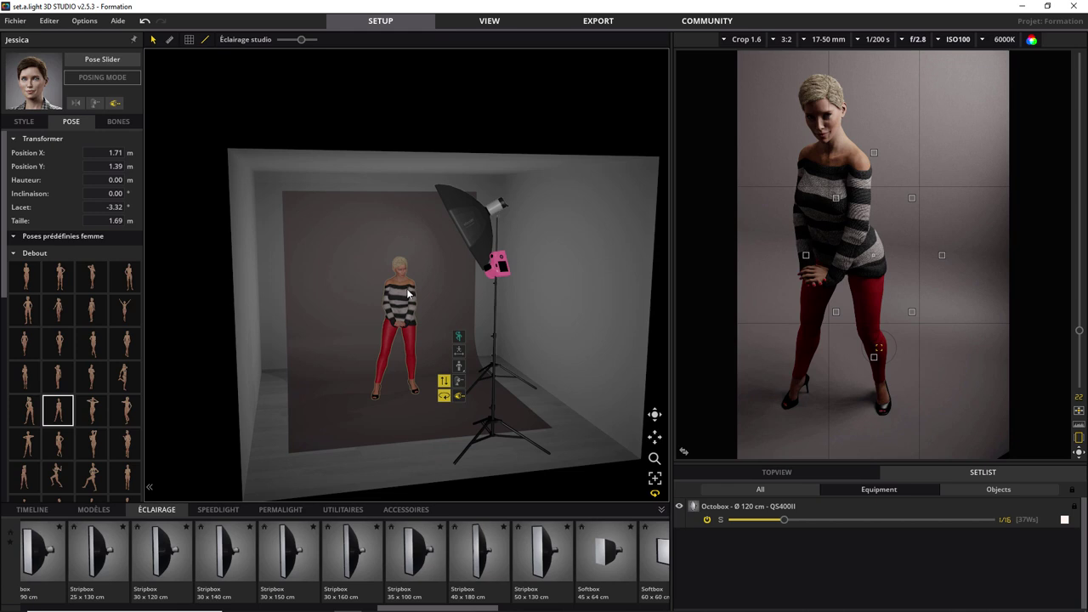
# Step: In the STYLE tab's Vêtements, choose the grey striped dress for Jessica
pyautogui.click(16, 125)
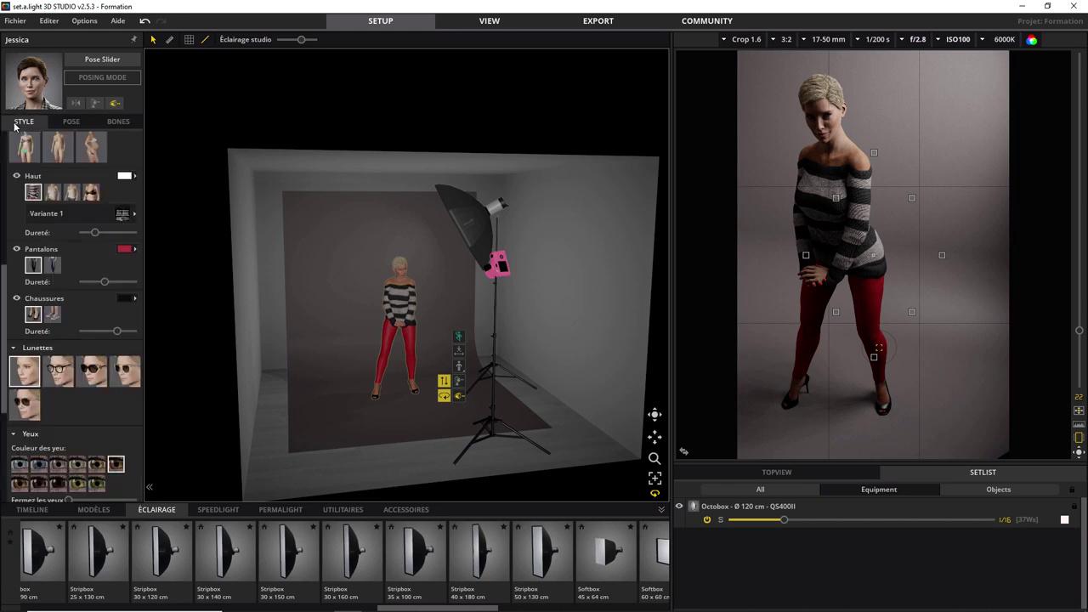
pyautogui.scroll(2, 91, 237)
pyautogui.scroll(2, 92, 237)
pyautogui.scroll(1, 91, 237)
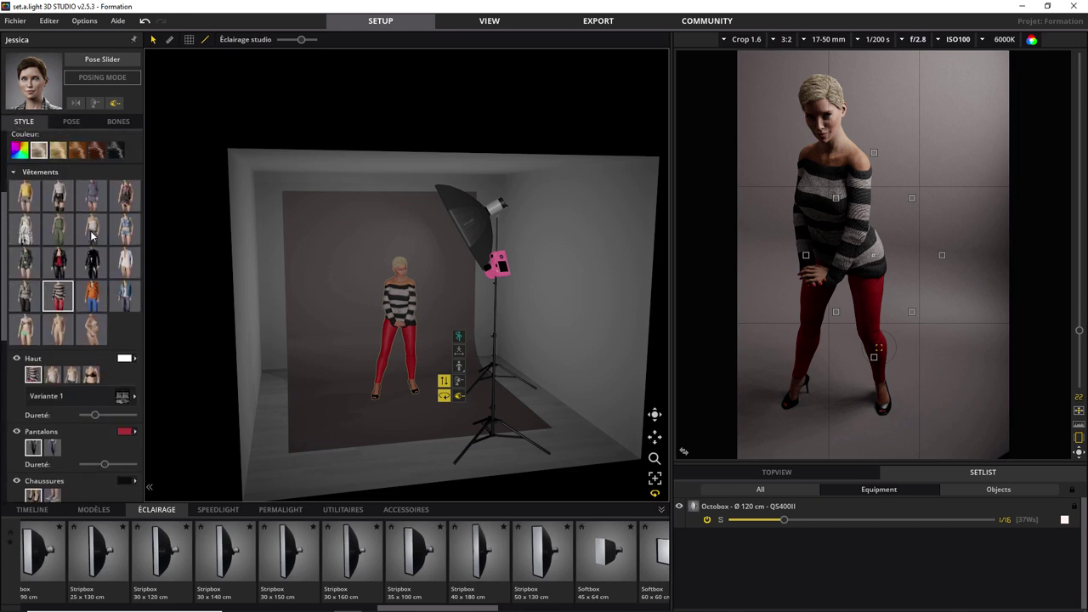
pyautogui.scroll(1, 91, 236)
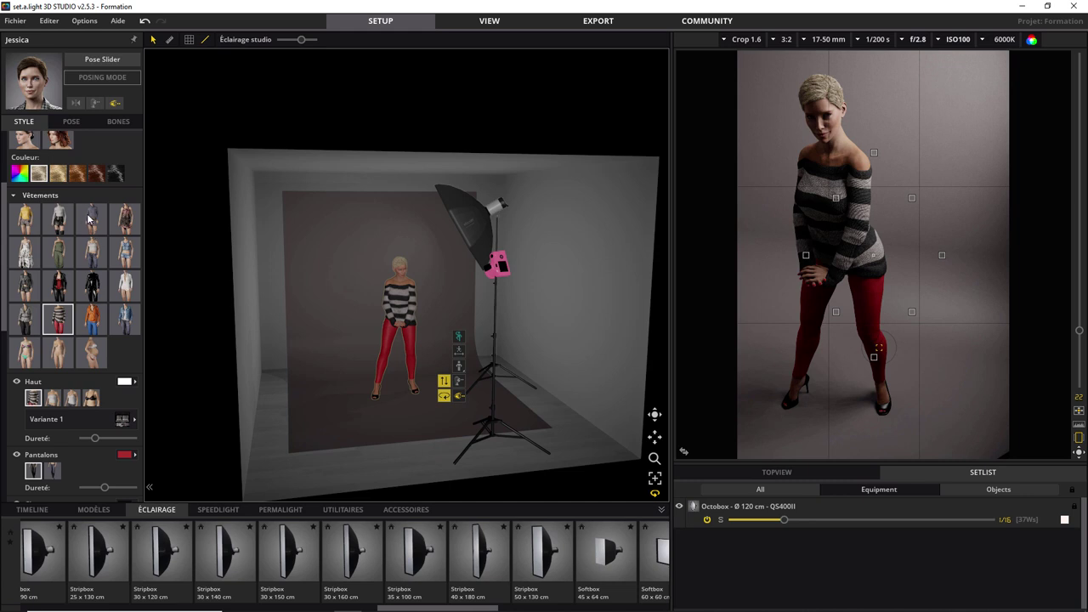
pyautogui.click(88, 219)
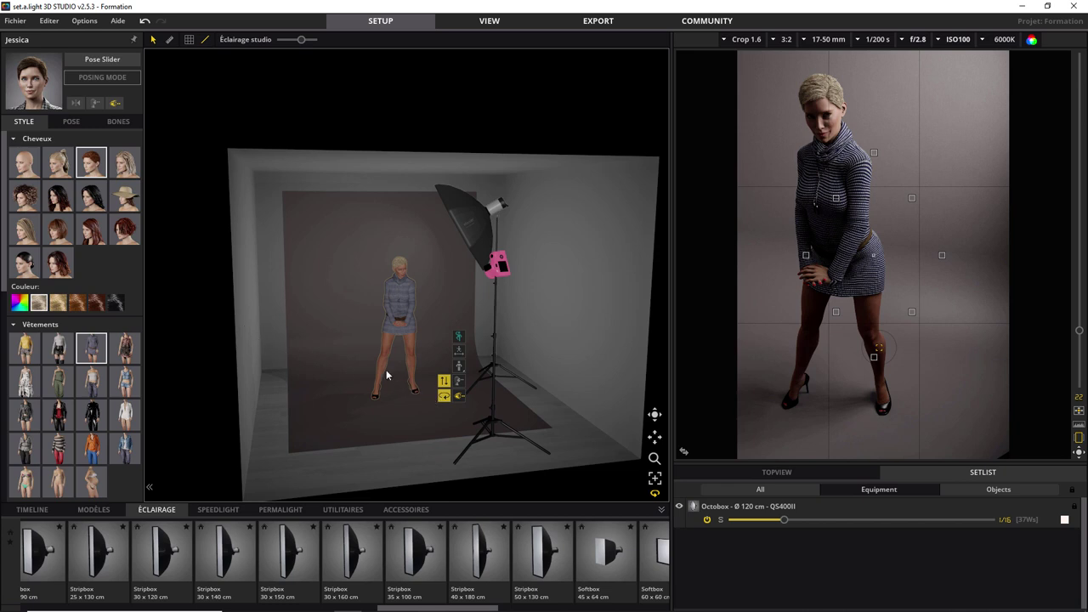
# Step: In the POSE tab, expand Assise and apply the fourth, crouching sitting pose
pyautogui.click(68, 122)
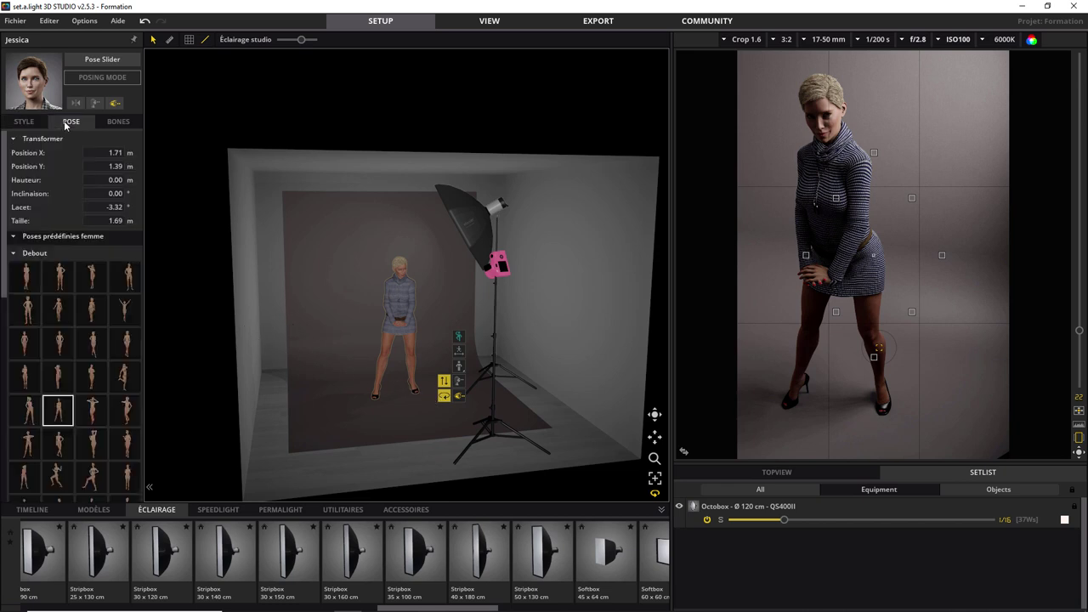
pyautogui.scroll(-2, 93, 336)
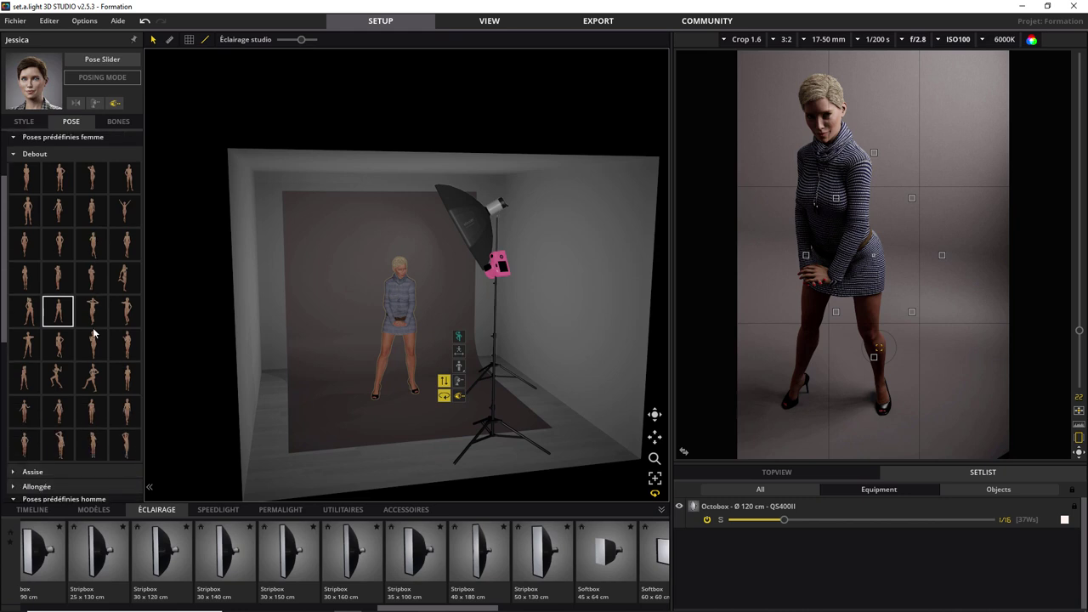
pyautogui.scroll(-3, 94, 336)
pyautogui.scroll(-1, 94, 336)
pyautogui.click(11, 319)
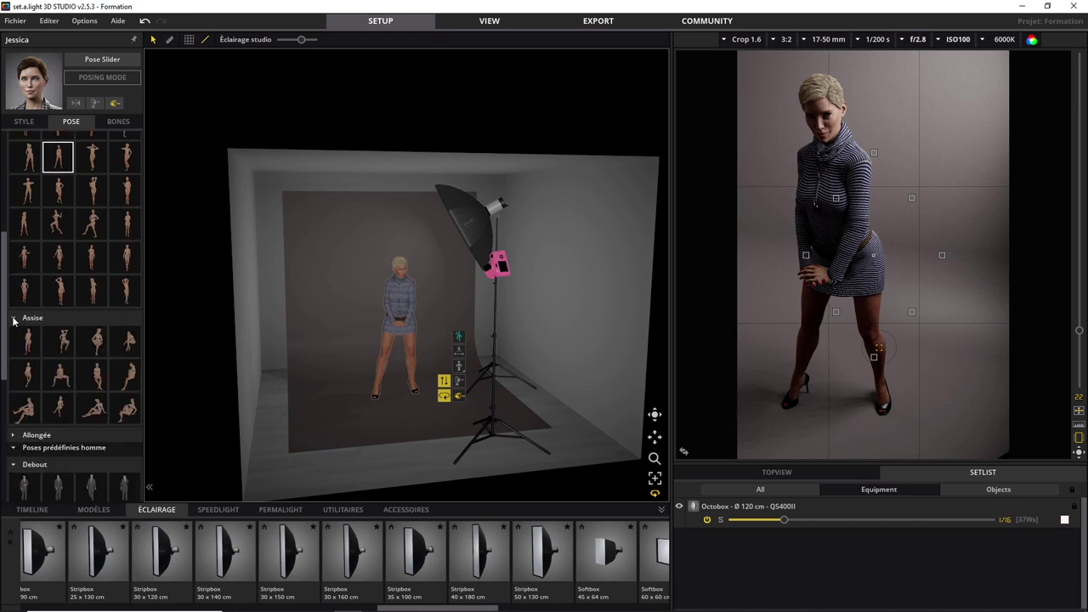
pyautogui.click(98, 346)
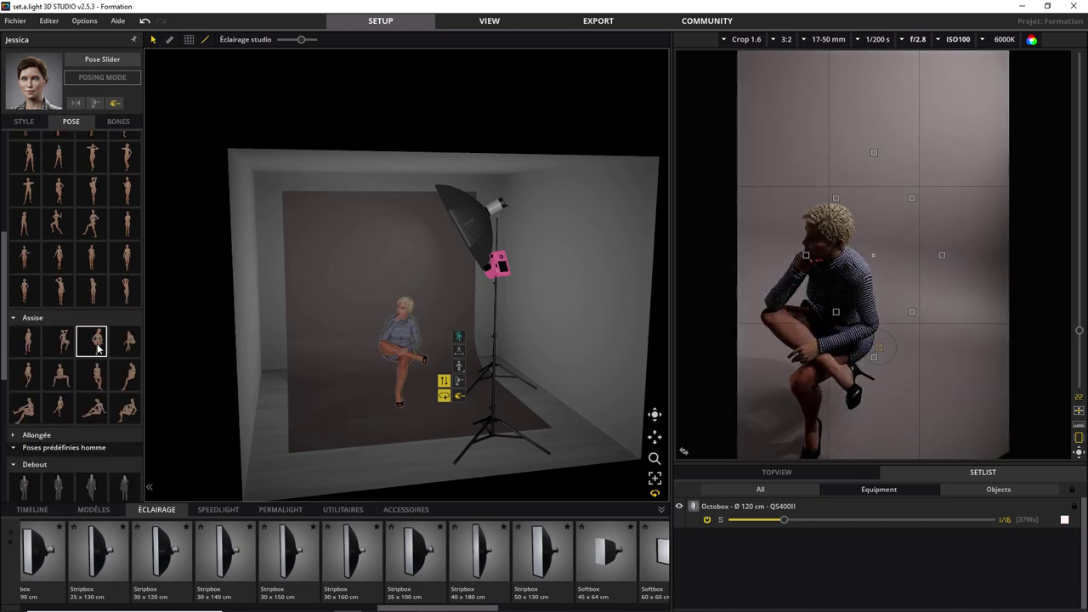
pyautogui.click(126, 346)
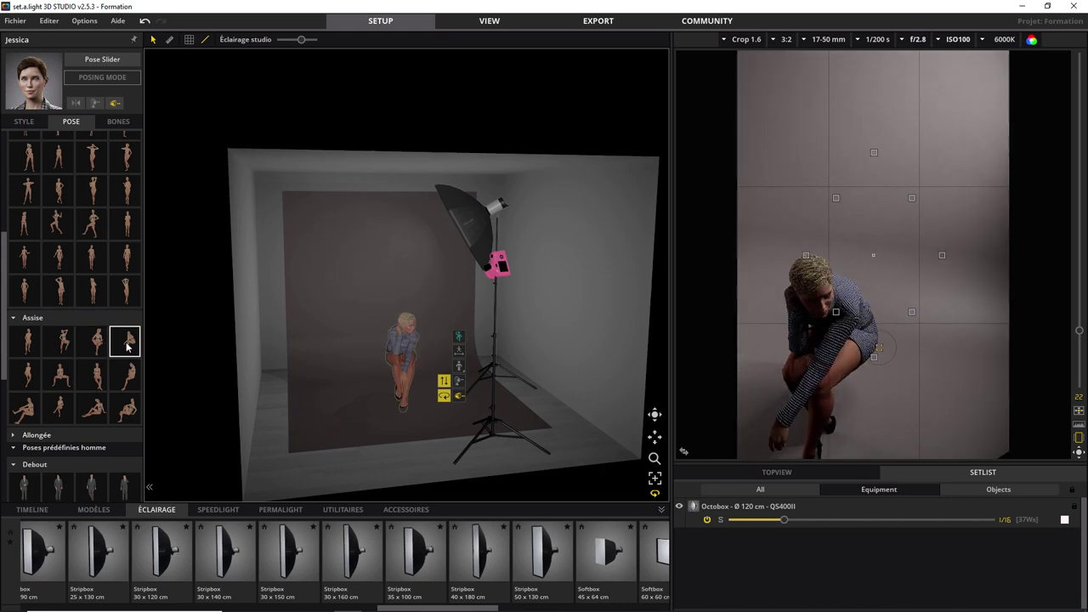
# Step: Lower the camera to 1.00 m and move it closer, tilting it down onto the model
pyautogui.moveTo(500, 338); pyautogui.dragTo(496, 406)
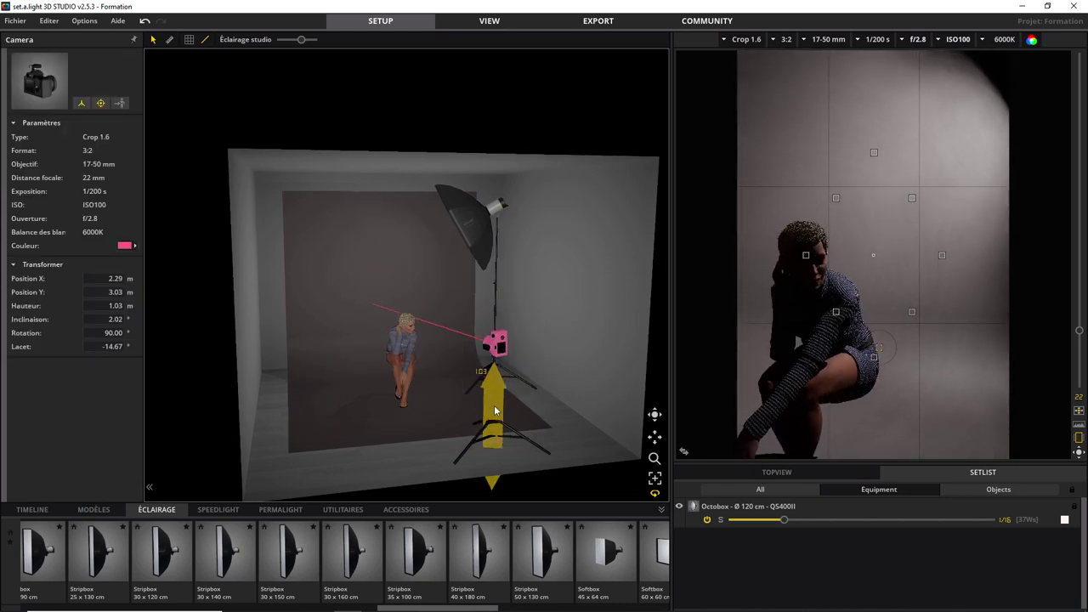
pyautogui.moveTo(497, 340)
pyautogui.mouseDown()
pyautogui.moveTo(610, 193)
pyautogui.moveTo(527, 340)
pyautogui.mouseUp()
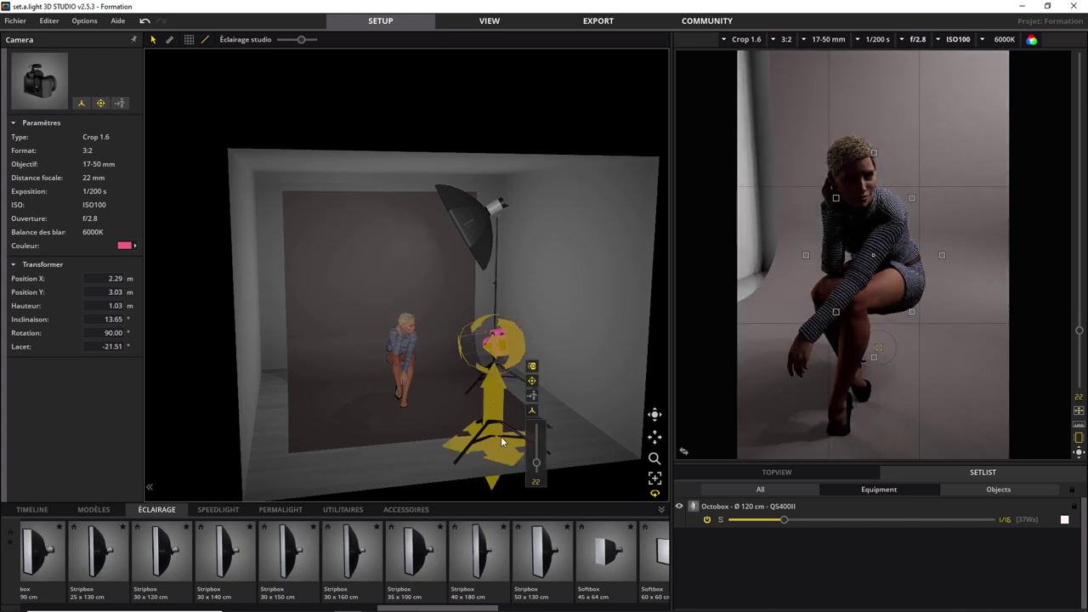
pyautogui.moveTo(499, 453); pyautogui.dragTo(439, 457)
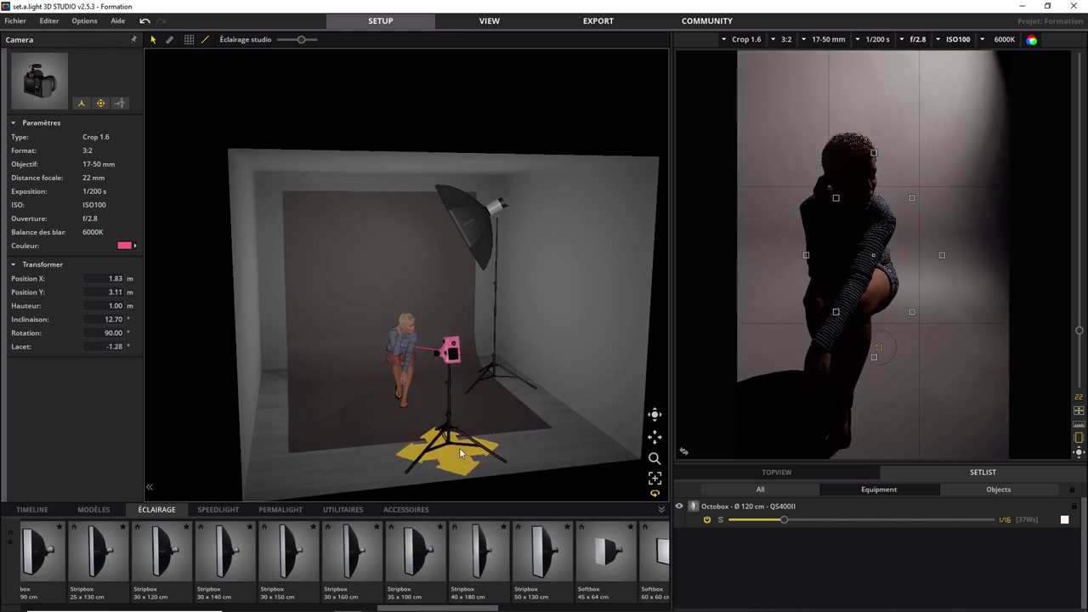
pyautogui.moveTo(439, 453); pyautogui.dragTo(456, 454)
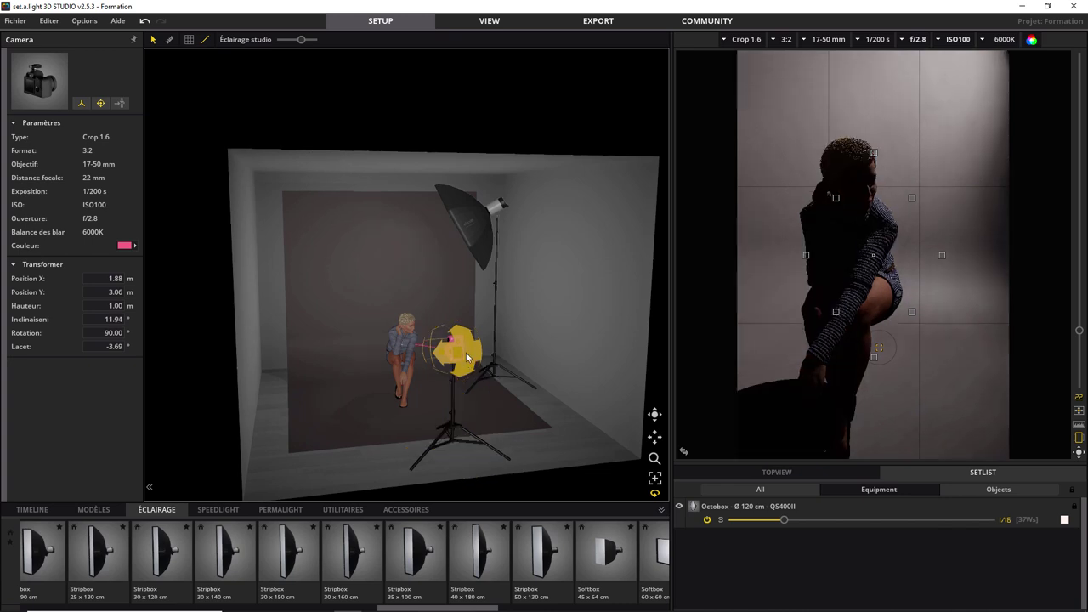
pyautogui.moveTo(466, 352); pyautogui.dragTo(462, 262)
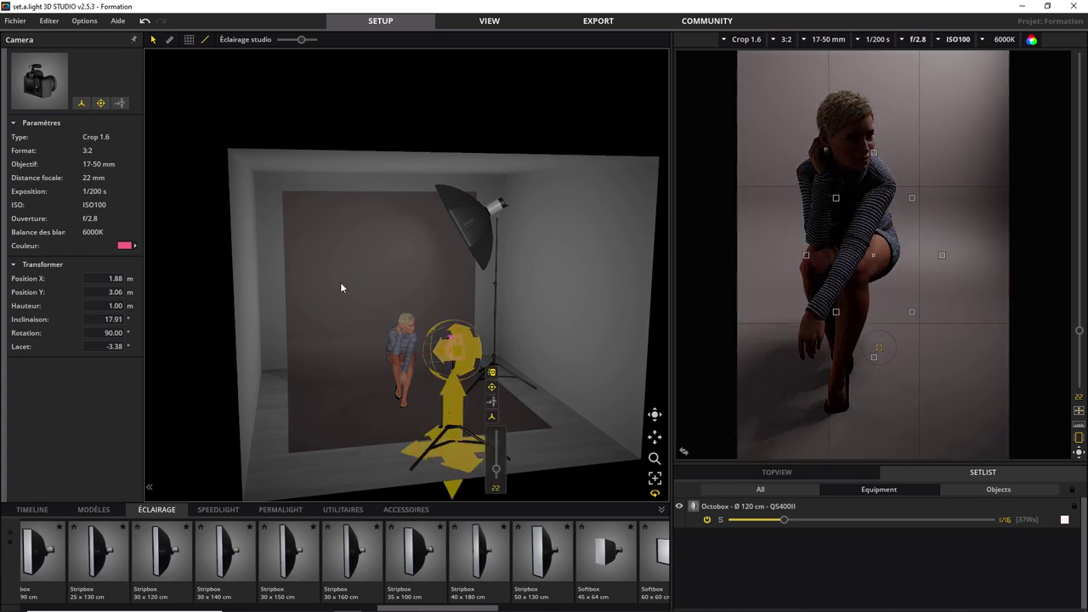
pyautogui.click(407, 356)
pyautogui.click(13, 172)
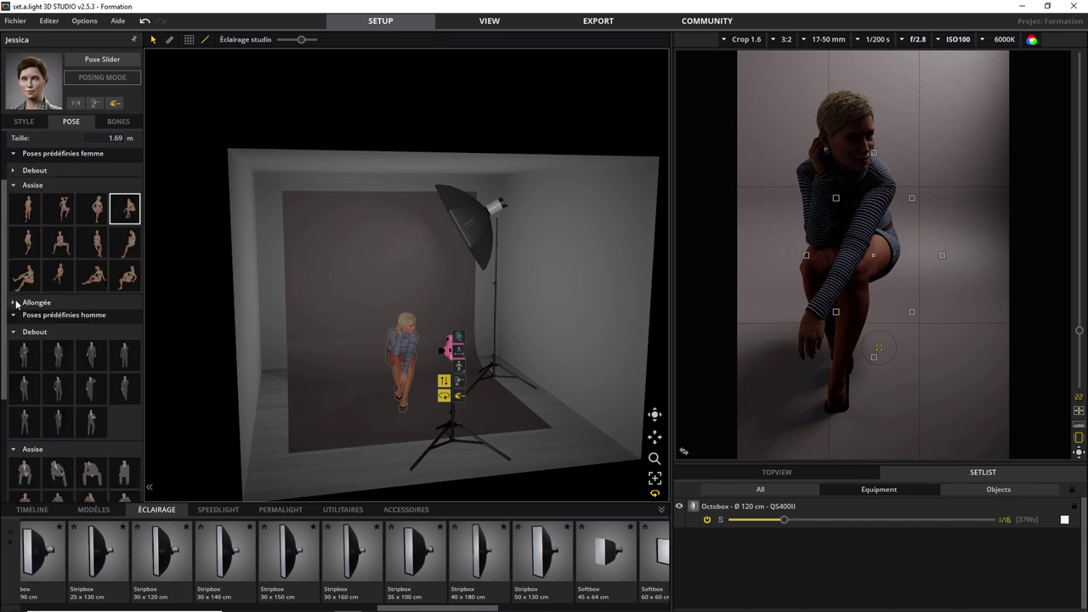
# Step: Try several Allongée floor poses, settling on the seated pose propped on one hand
pyautogui.click(14, 302)
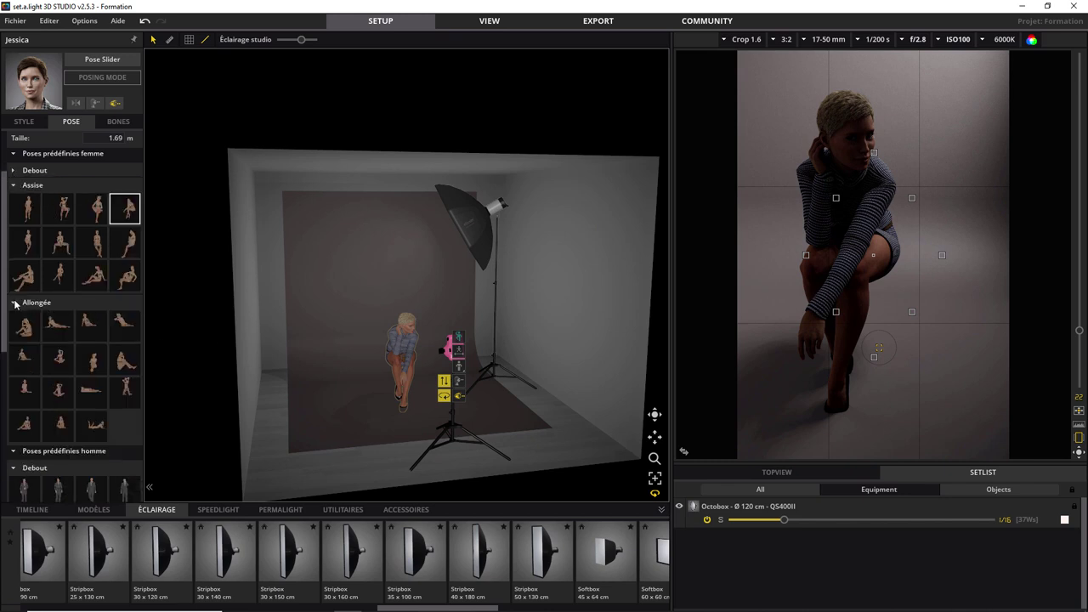
pyautogui.click(85, 329)
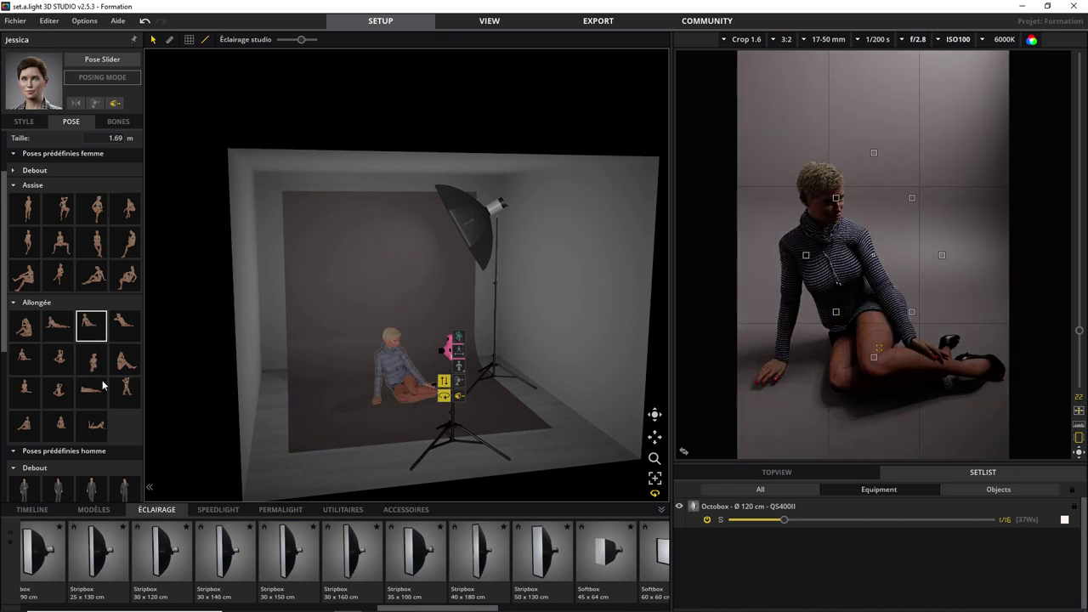
pyautogui.click(59, 361)
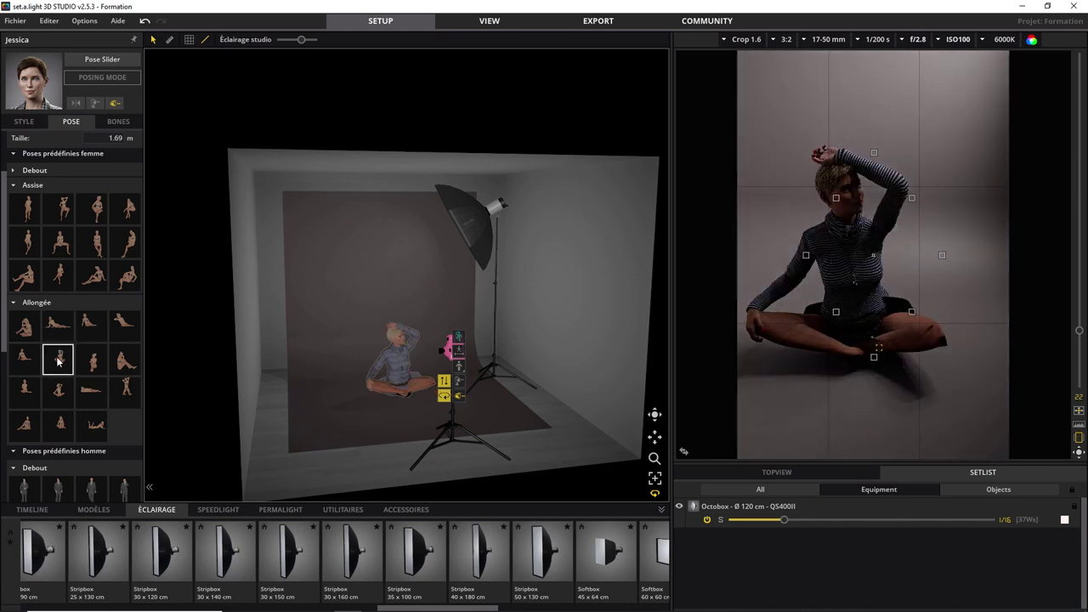
pyautogui.click(61, 398)
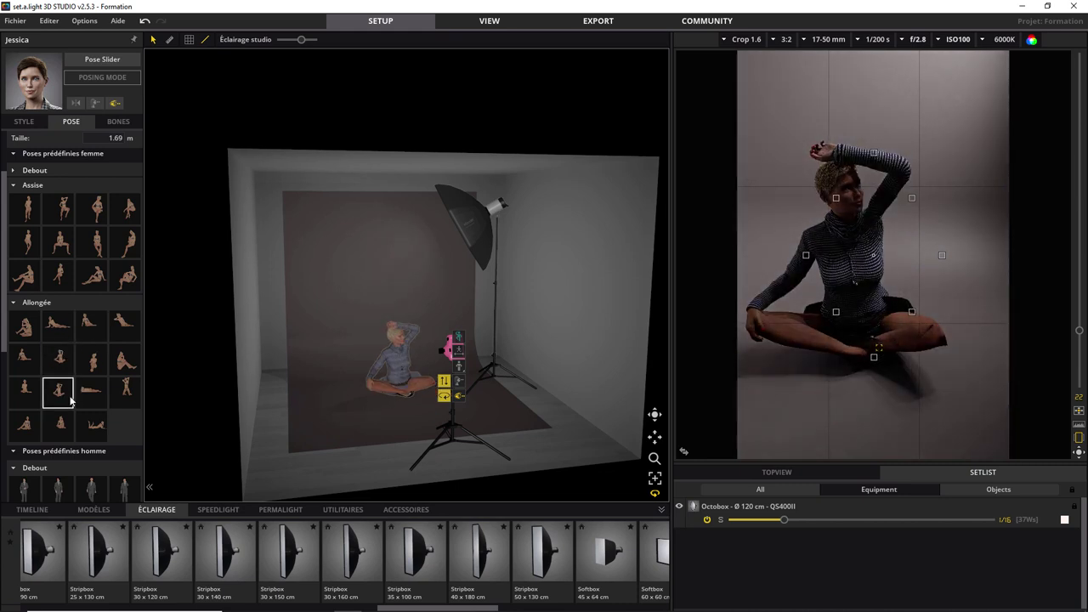
pyautogui.click(88, 393)
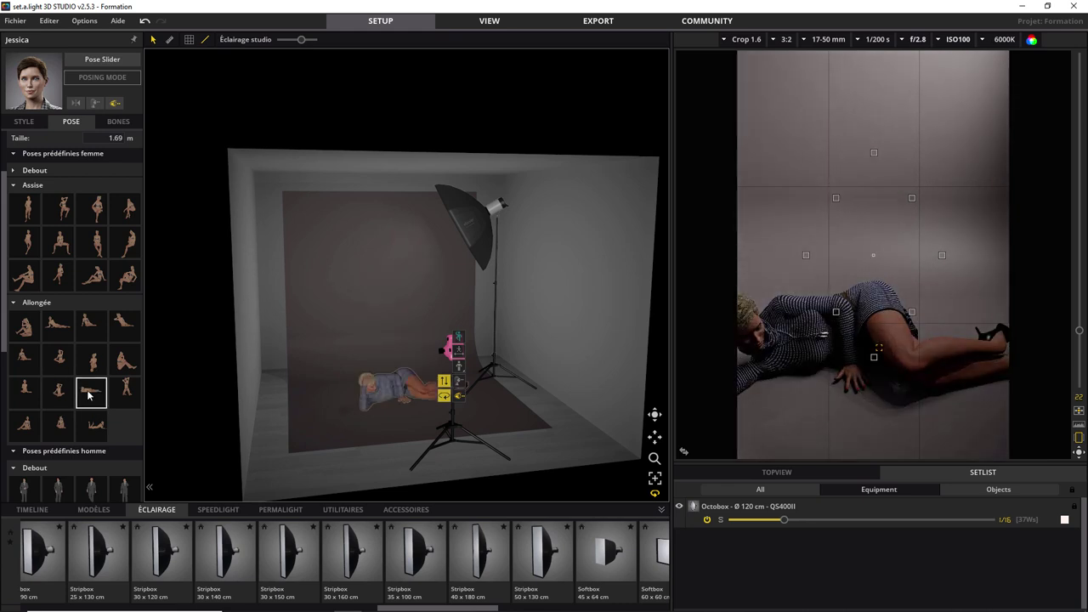
pyautogui.click(89, 330)
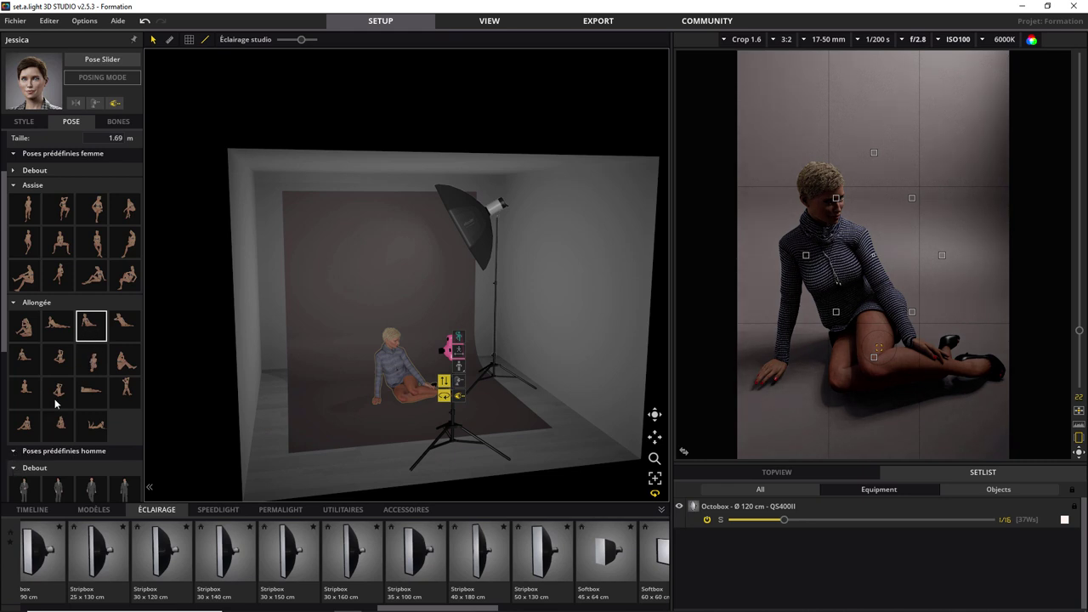
pyautogui.scroll(-3, 54, 404)
pyautogui.scroll(-3, 54, 403)
pyautogui.scroll(-3, 54, 399)
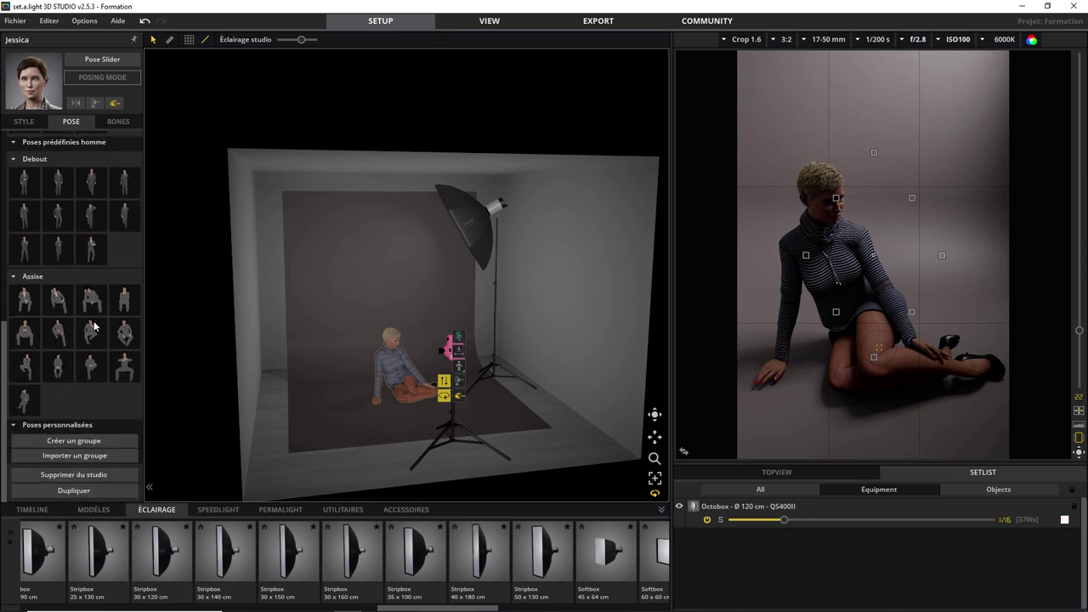
pyautogui.scroll(3, 139, 286)
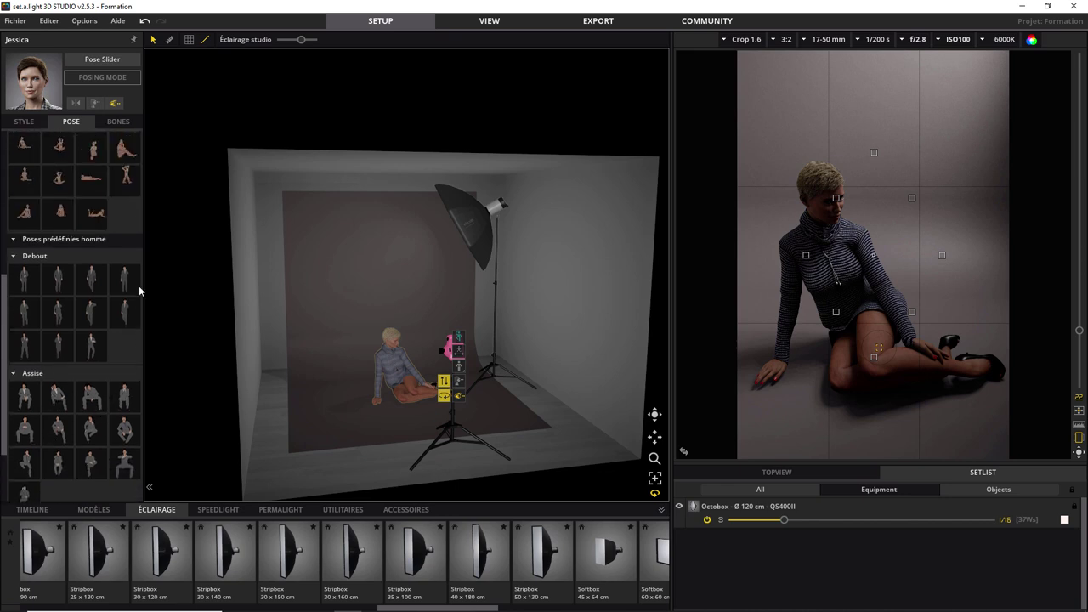
pyautogui.scroll(2, 136, 293)
pyautogui.scroll(2, 135, 293)
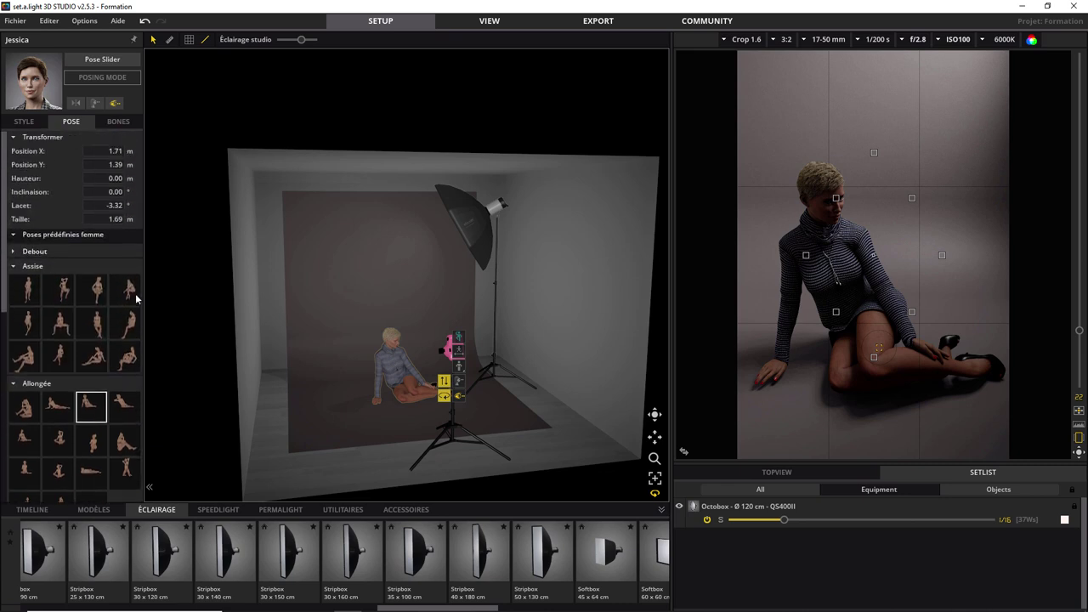